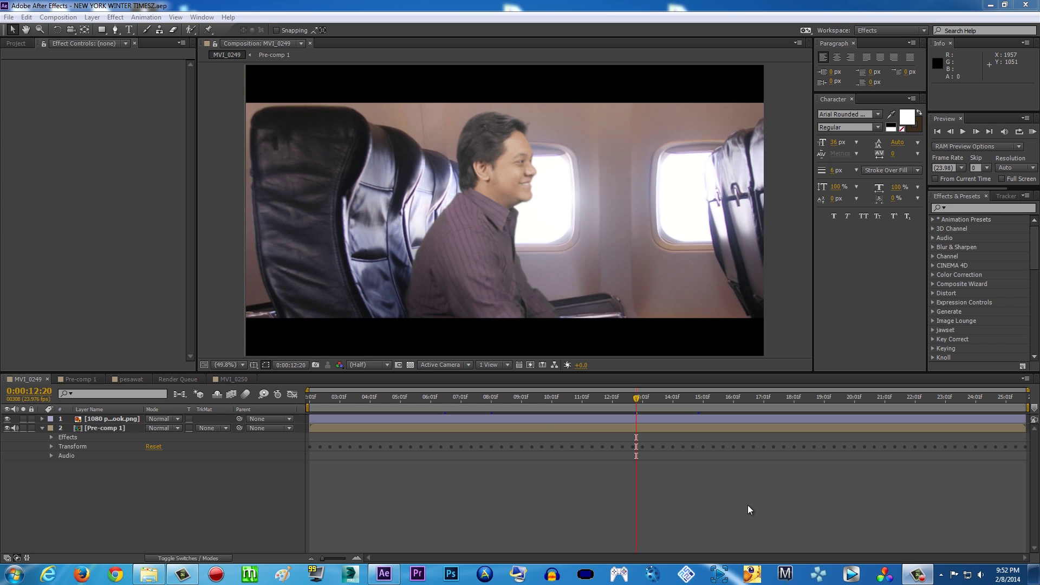
- Preview the finished airplane composite at several points along the MVI_0249 timeline
left_click(507, 401)
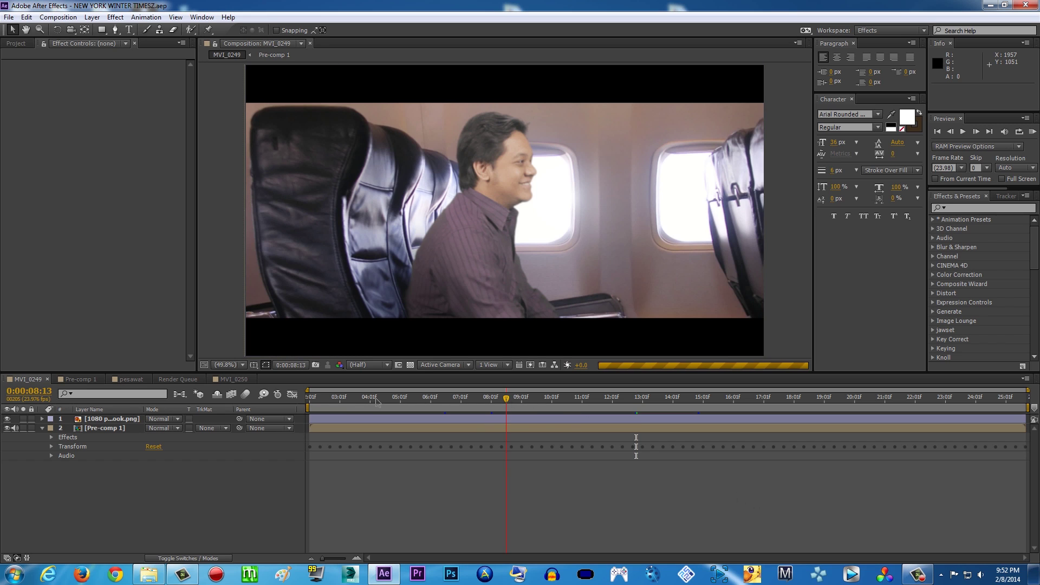
left_click_drag(507, 401, 450, 400)
key("space")
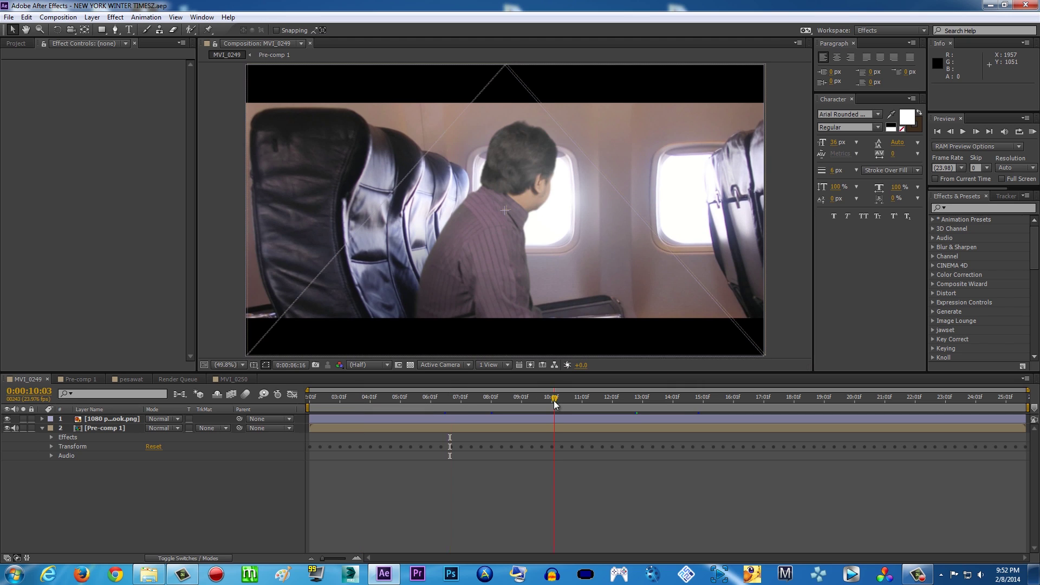
left_click(837, 405)
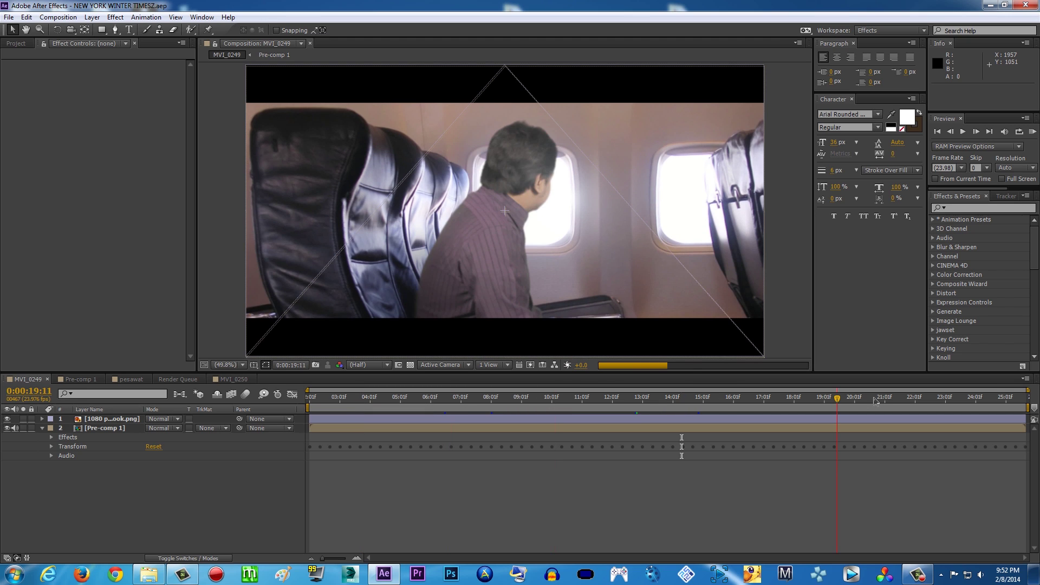
- Look at the raw MVI_0250 footage, and examine the shadow, MVI_0249.MOV, pantulan and aircraft-seat layers in Pre-comp 1
left_click(231, 377)
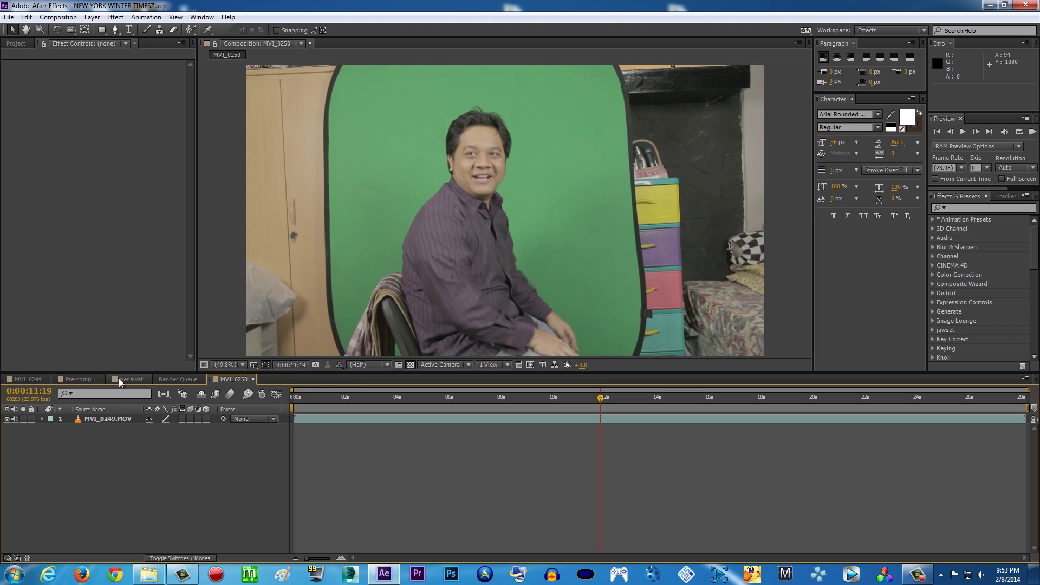
left_click(80, 380)
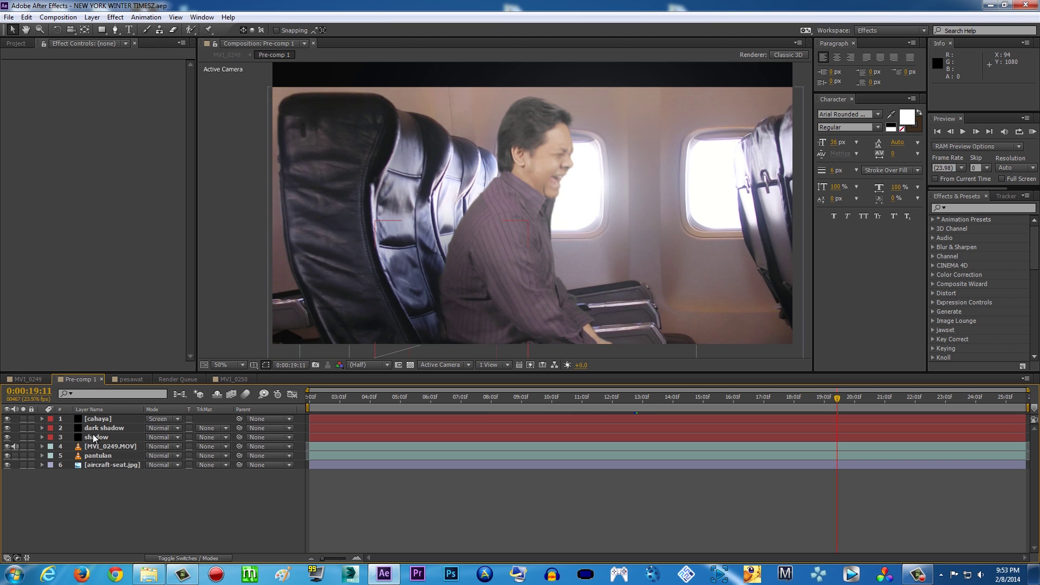
left_click(93, 437)
left_click(108, 445)
left_click(100, 457)
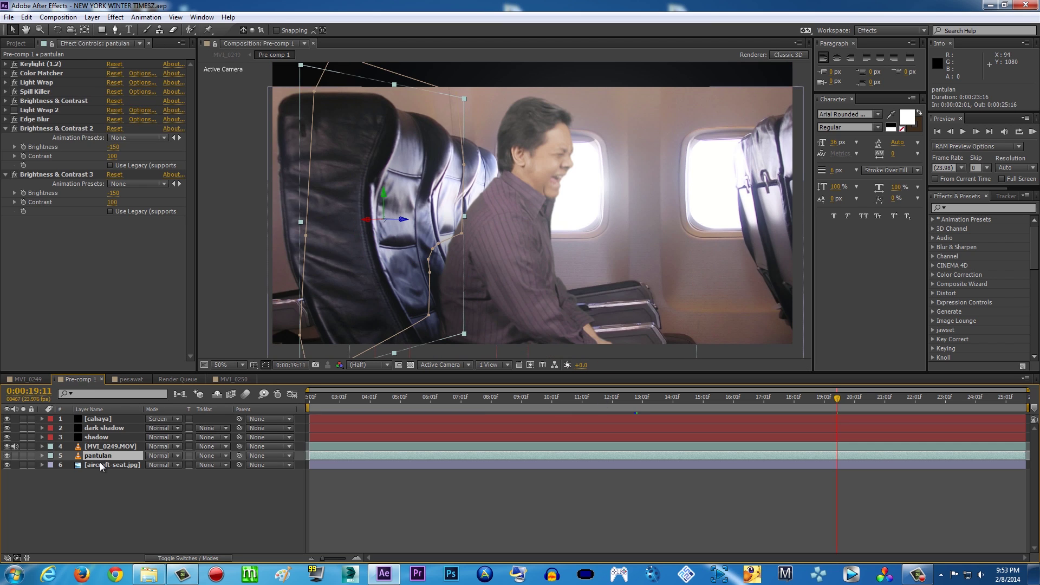
left_click(100, 463)
left_click(102, 453)
left_click(111, 443)
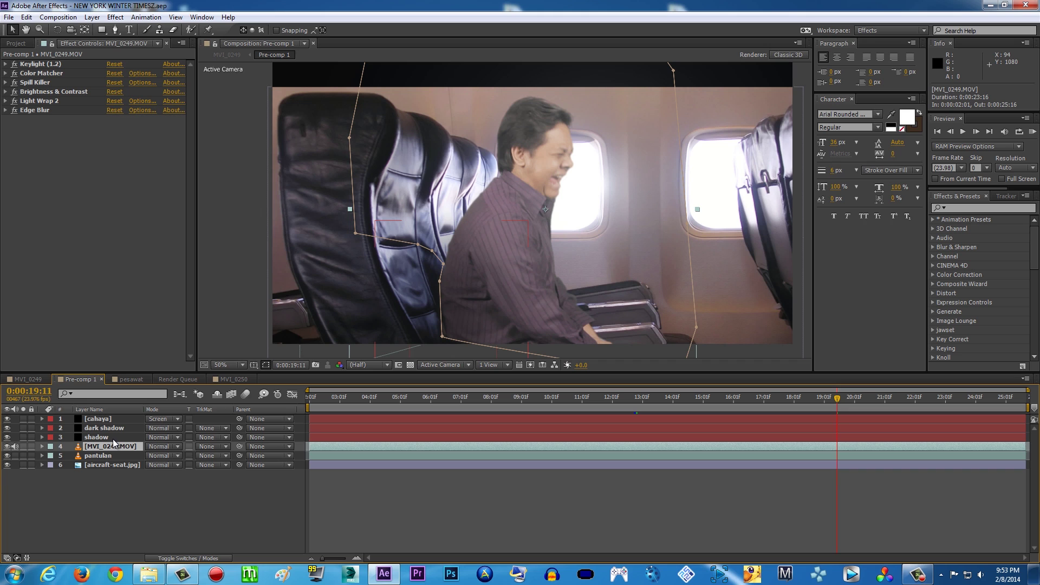
- In the MVI_0250 composition, go to 0:00:10:20 and activate the Pen tool
left_click(230, 379)
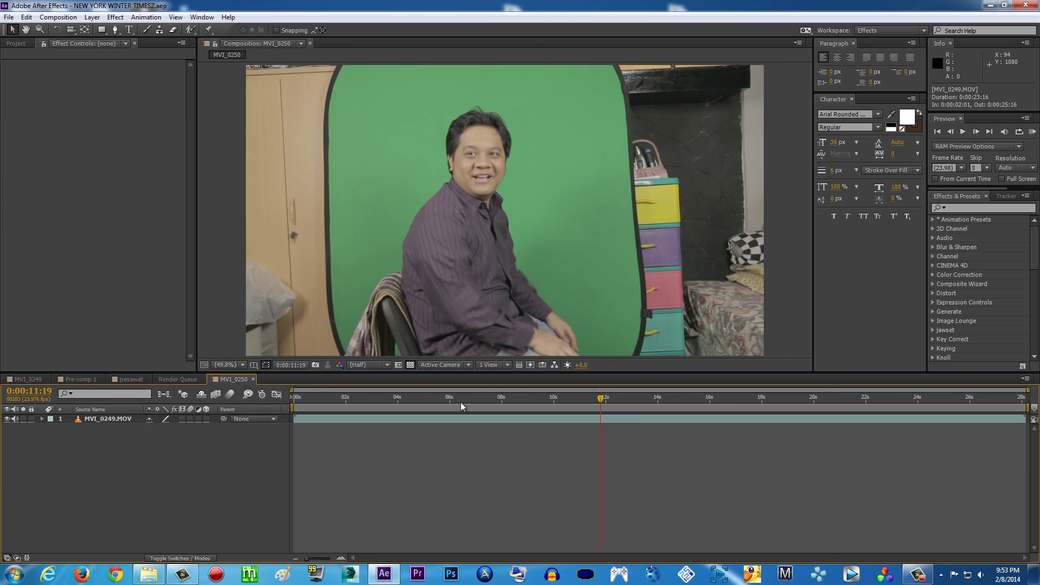
left_click_drag(453, 397, 576, 406)
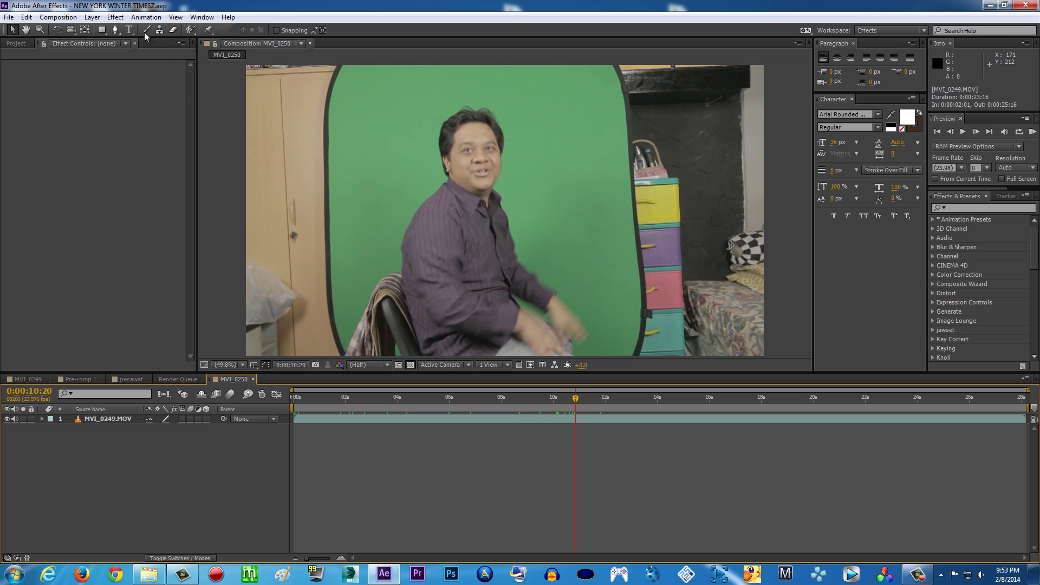
left_click(115, 28)
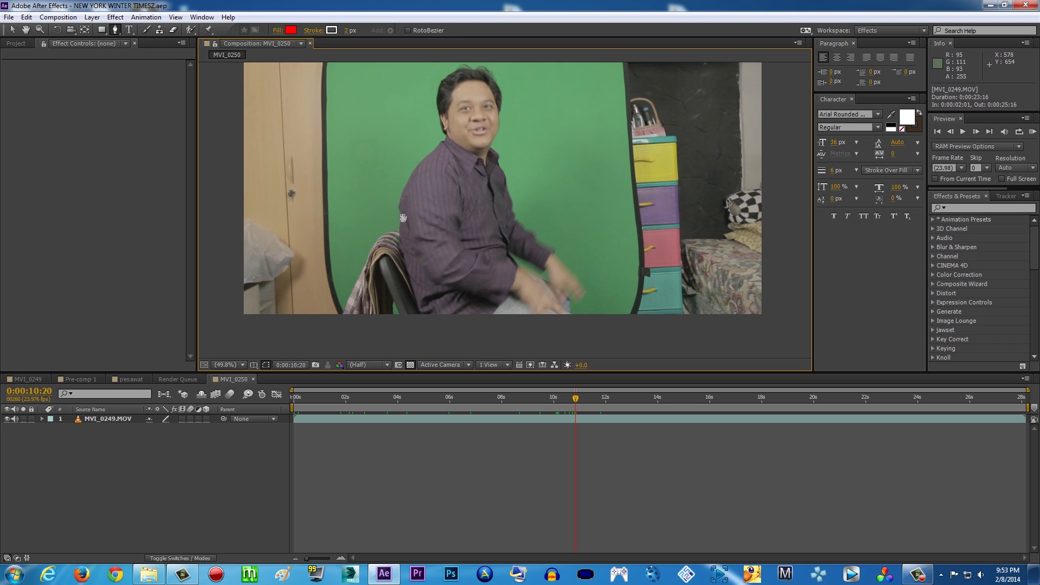
left_click(353, 347)
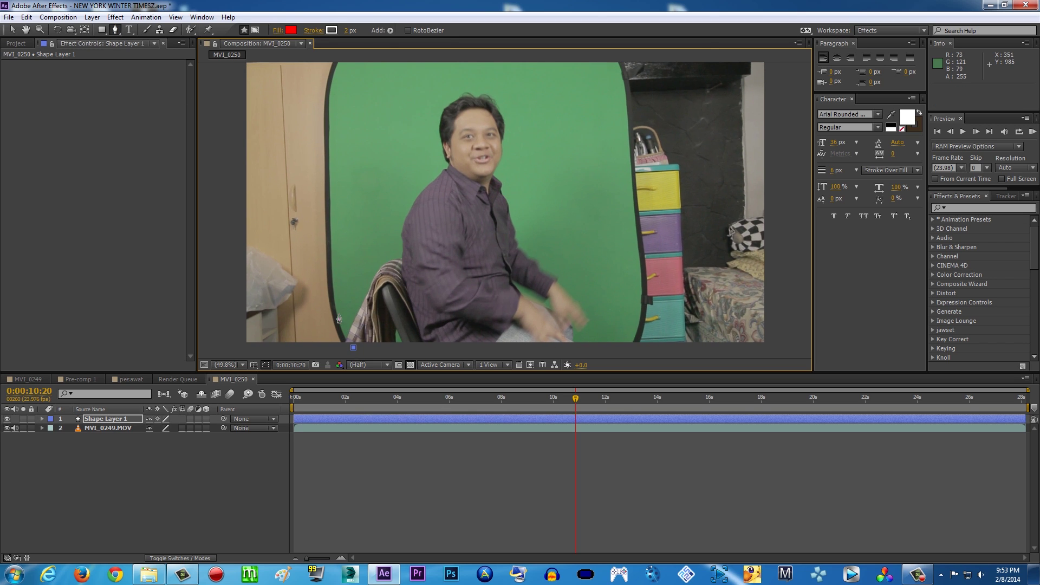
left_click(338, 312)
left_click(363, 419)
key("Delete")
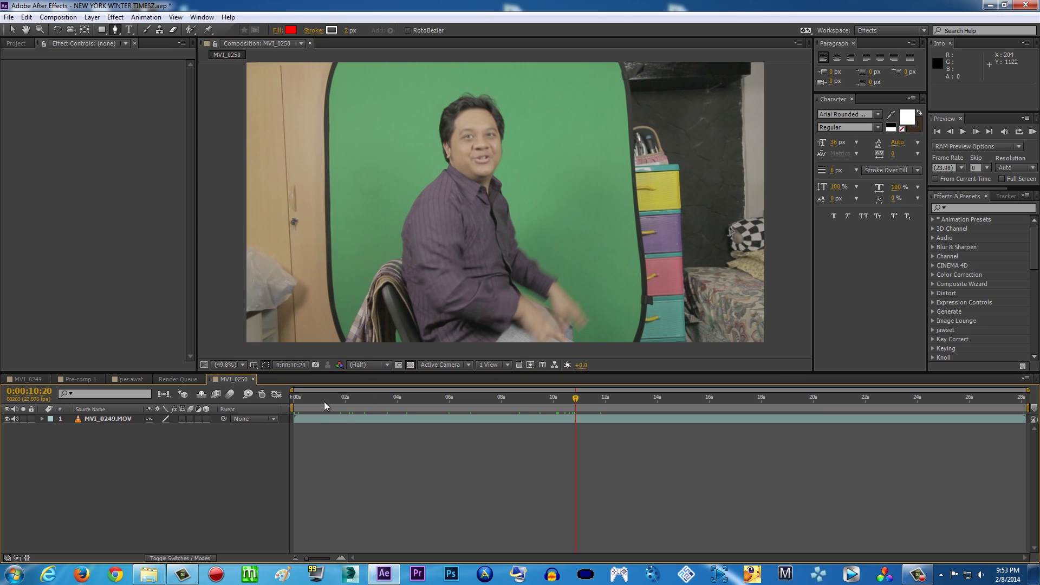
- Draw a closed mask on the MVI_0249.MOV layer just inside the green screen's edges, enclosing the man and chair, and return to the Selection tool
left_click(339, 421)
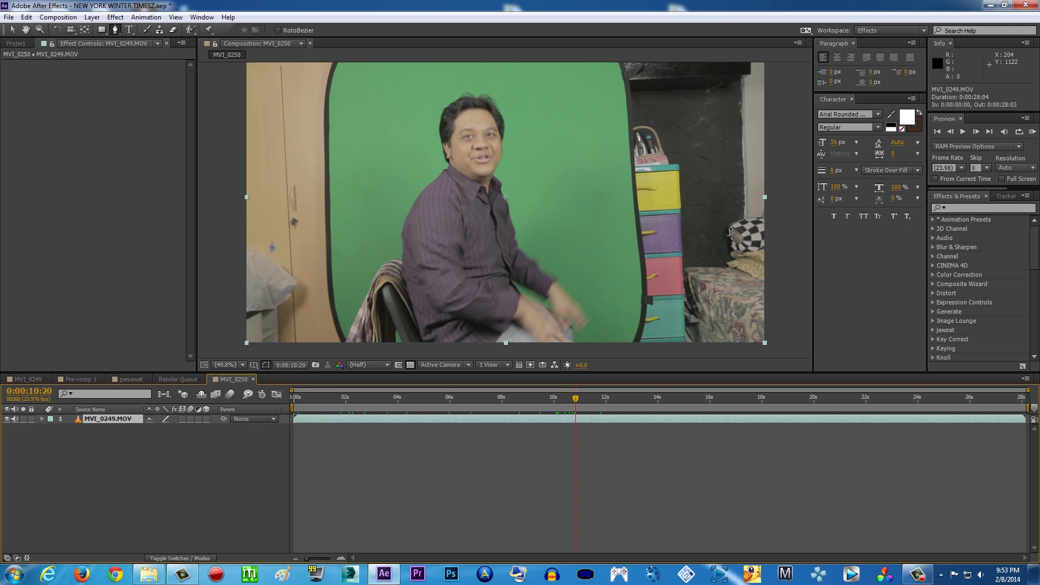
left_click_drag(392, 235, 393, 181)
left_click(355, 294)
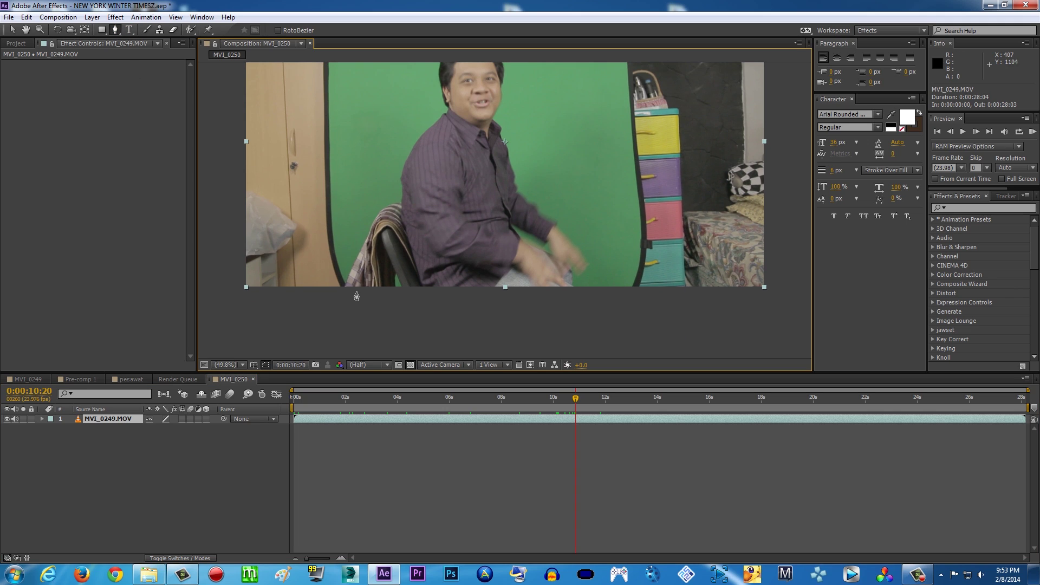
left_click_drag(336, 240, 341, 228)
scroll(365, 267, "up", 2)
scroll(365, 267, "up", 5)
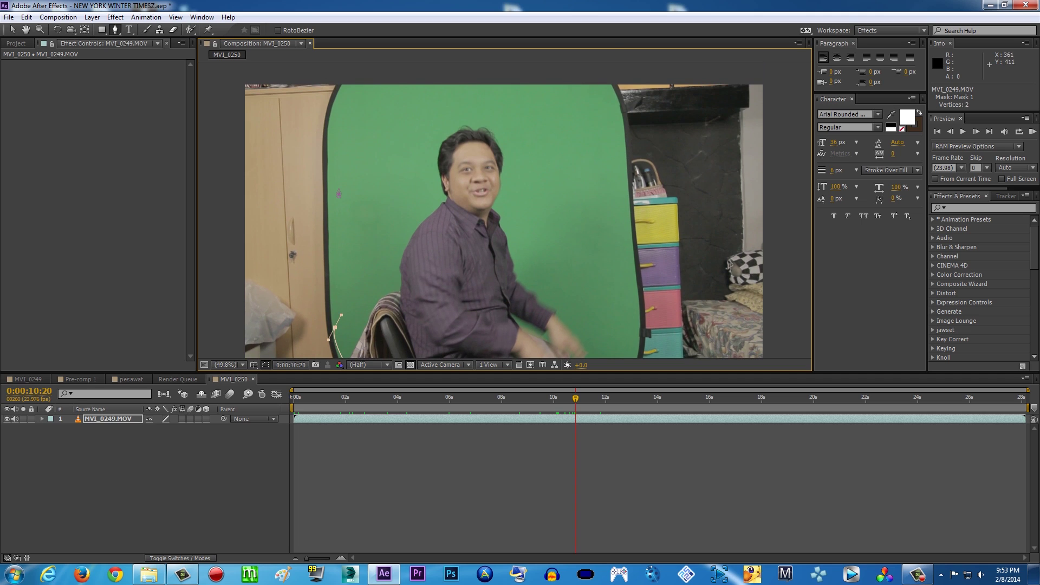
left_click(337, 184)
scroll(348, 144, "up", 6)
left_click(344, 190)
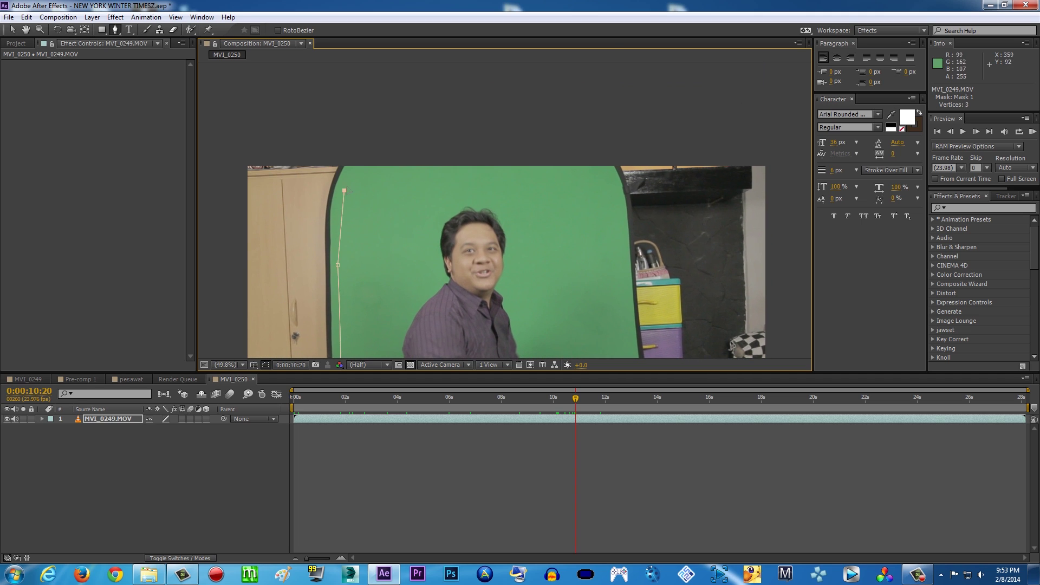
left_click(367, 159)
left_click(598, 161)
left_click(620, 199)
left_click(621, 207)
scroll(622, 214, "down", 4)
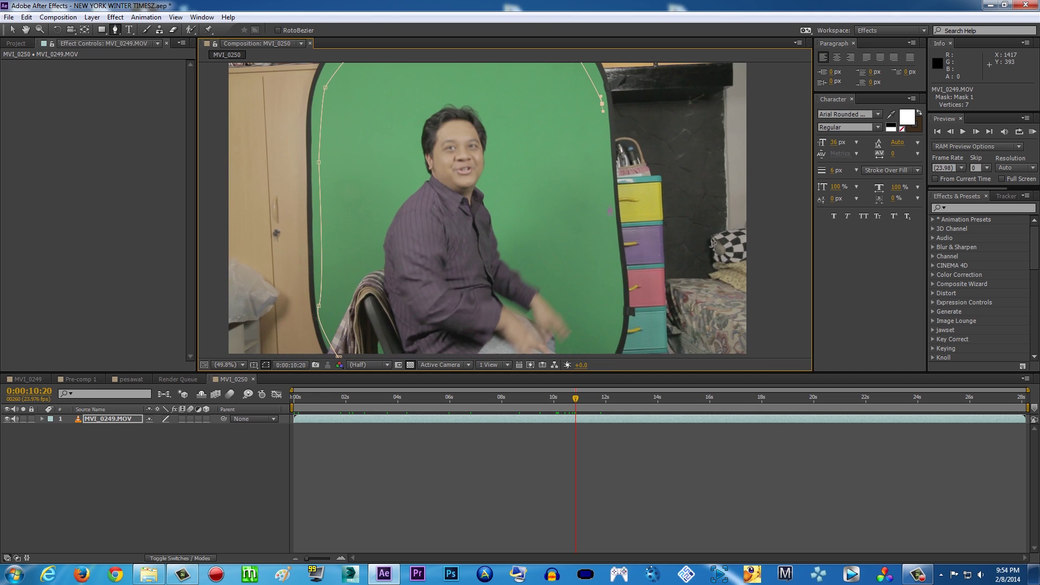
left_click(615, 266)
scroll(615, 266, "down", 4)
left_click(606, 252)
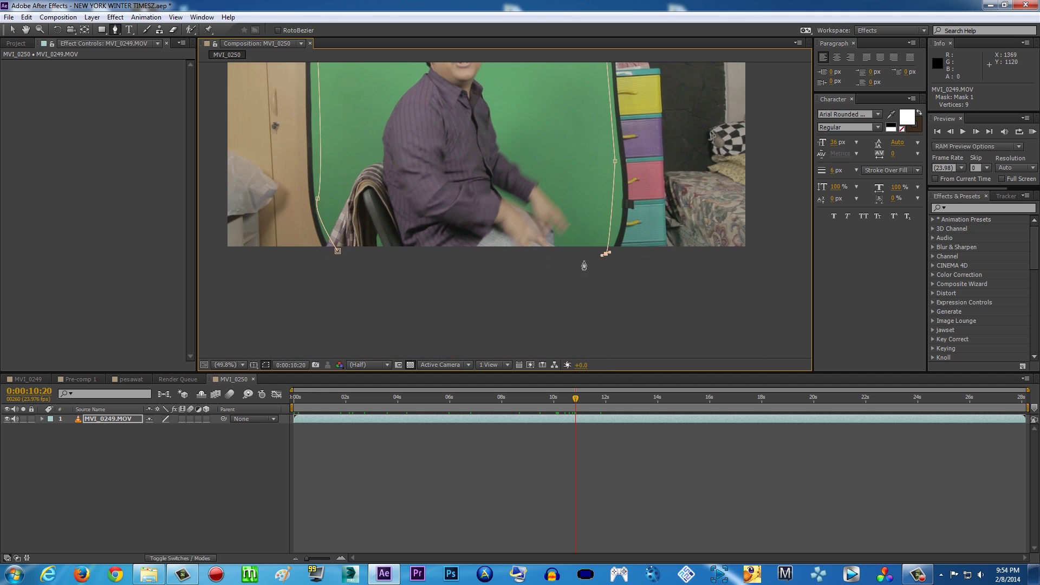
left_click(530, 261)
left_click(337, 250)
scroll(339, 252, "up", 8)
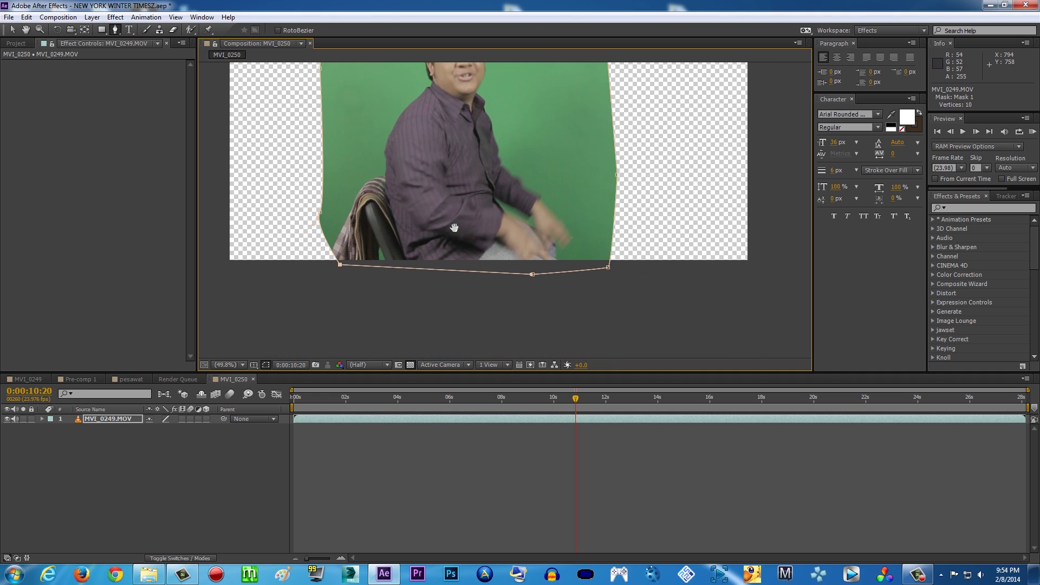
left_click(242, 365)
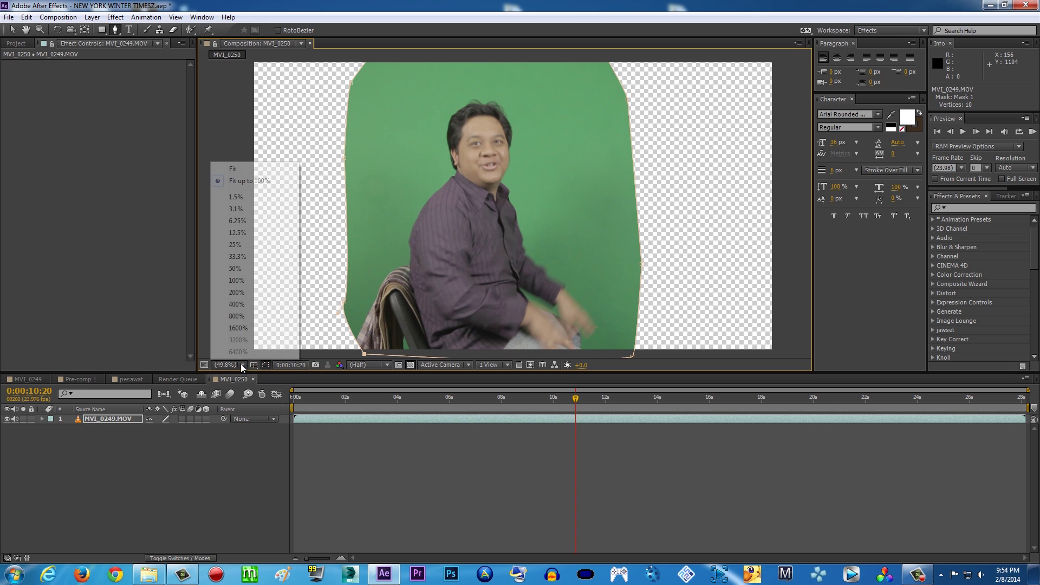
left_click(239, 169)
left_click(10, 31)
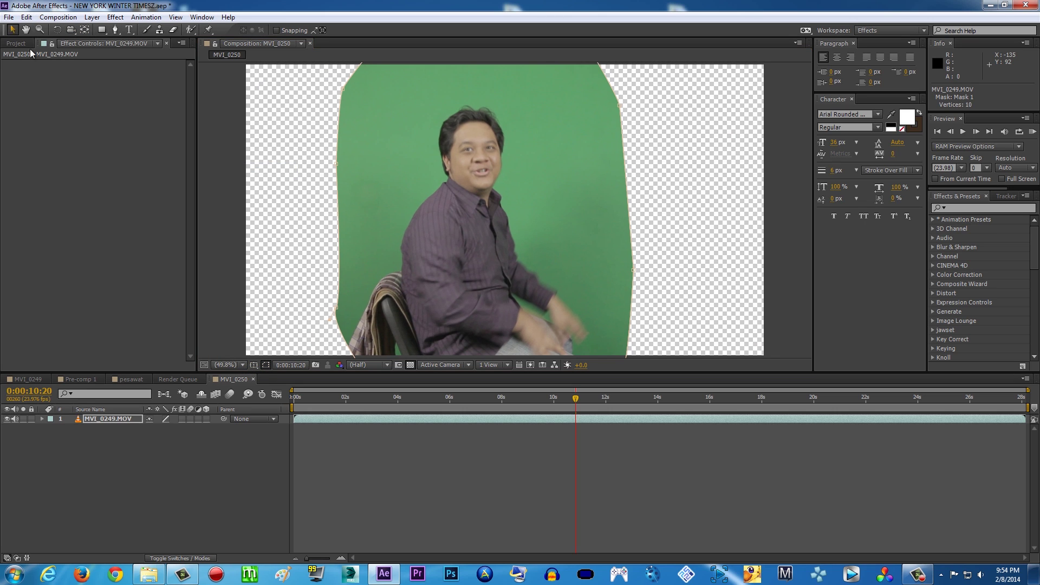
- Apply Keylight (1.2) to the MVI_0249.MOV layer and sample the green backdrop beside the man's face as Screen Colour
left_click(353, 420)
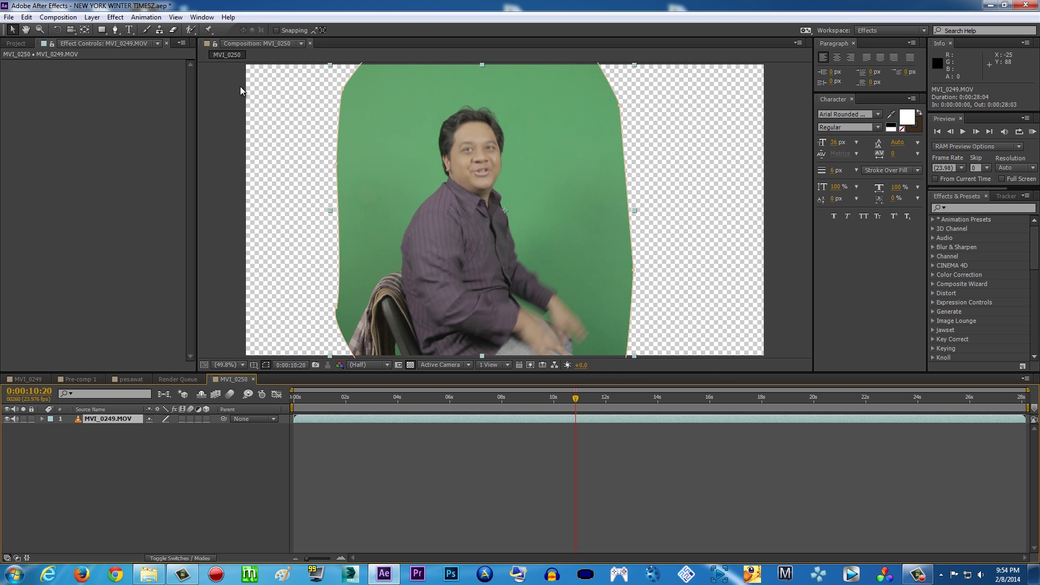
left_click(115, 17)
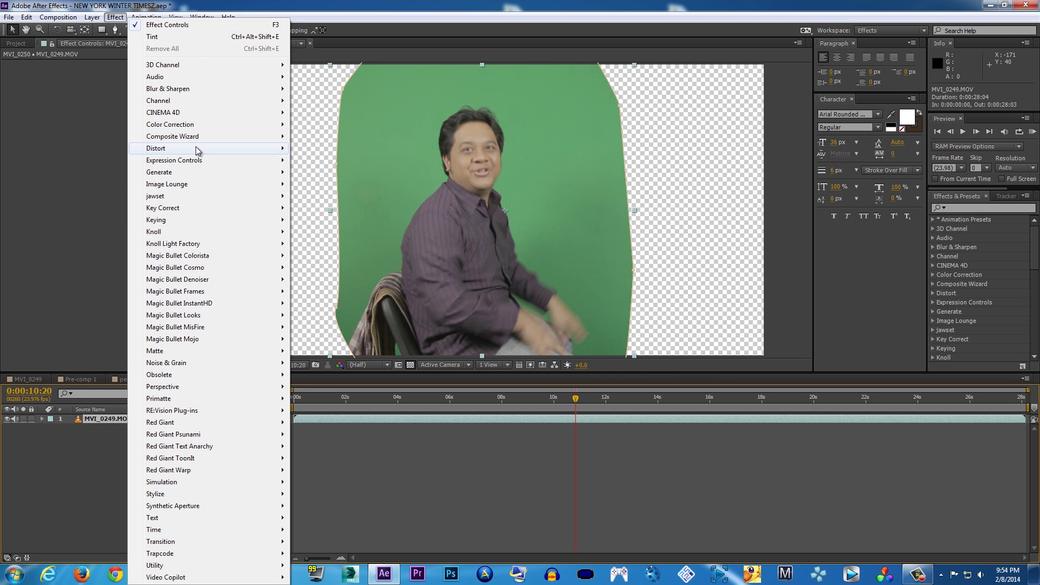
mouse_move(197, 220)
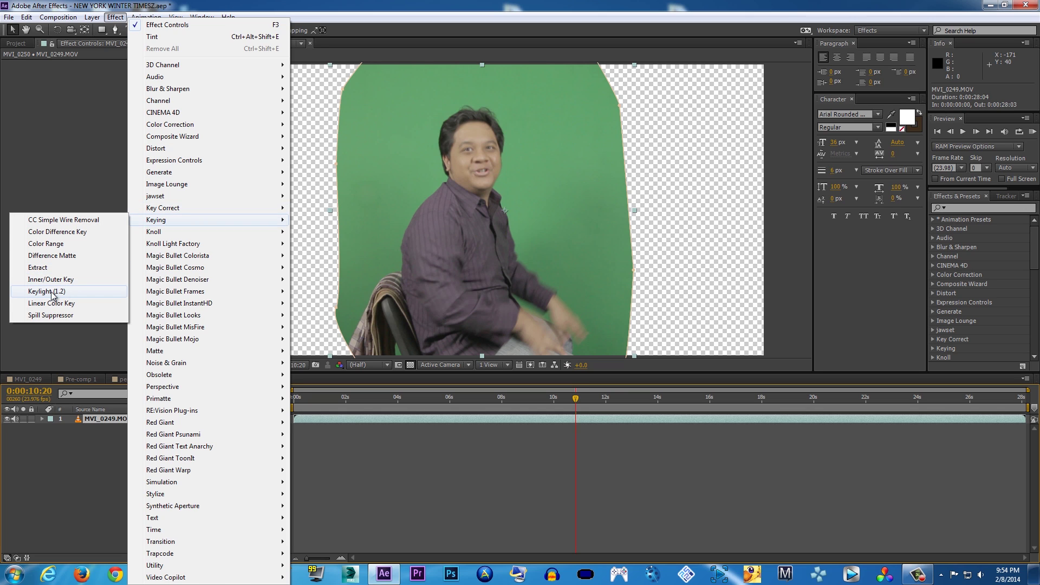
left_click(53, 293)
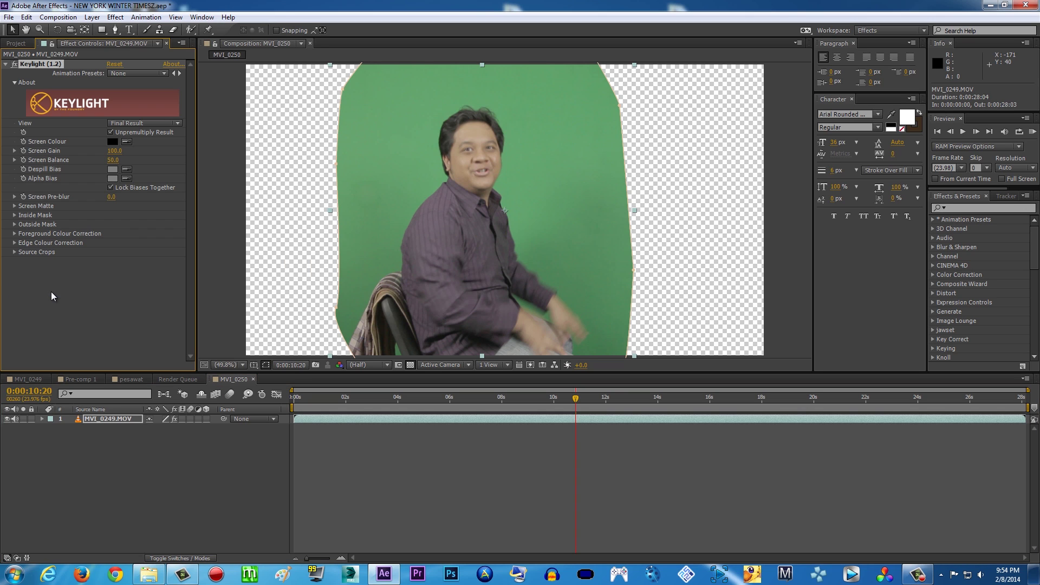
left_click(127, 142)
left_click(529, 158)
- Check Keylight's Source view, and set its View to Screen Matte
left_click(157, 123)
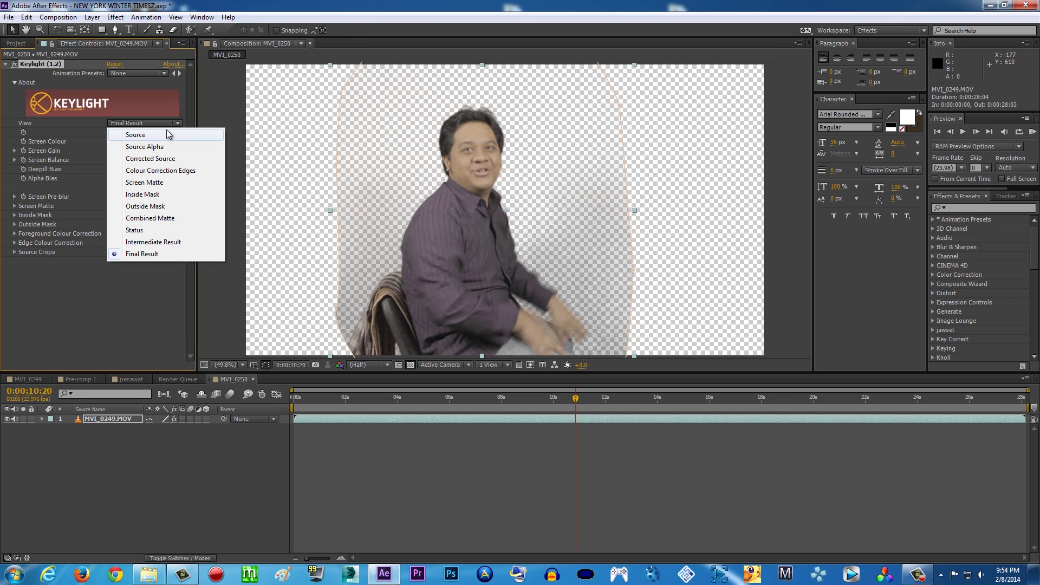
left_click(171, 135)
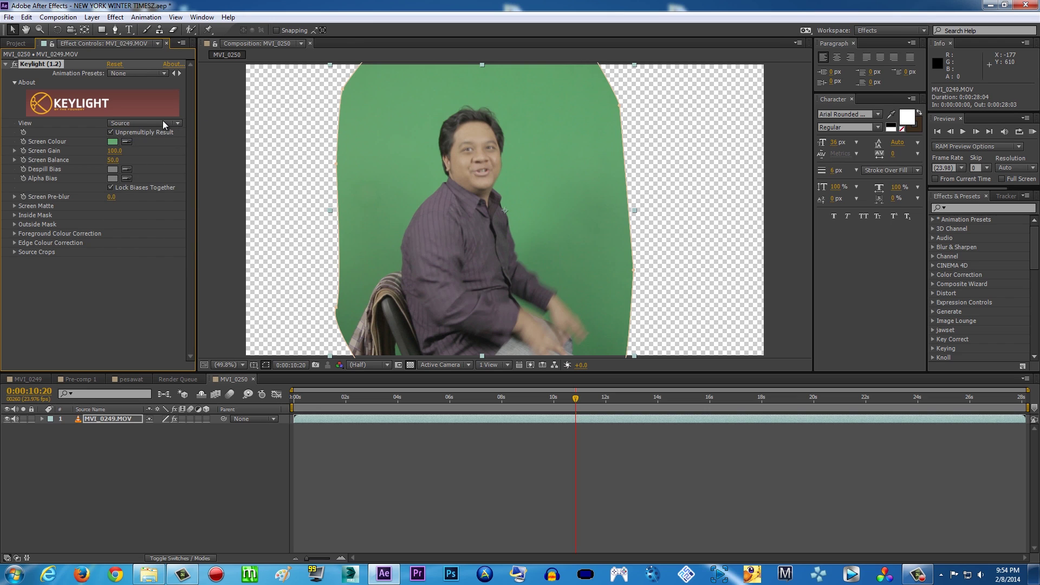
left_click(162, 122)
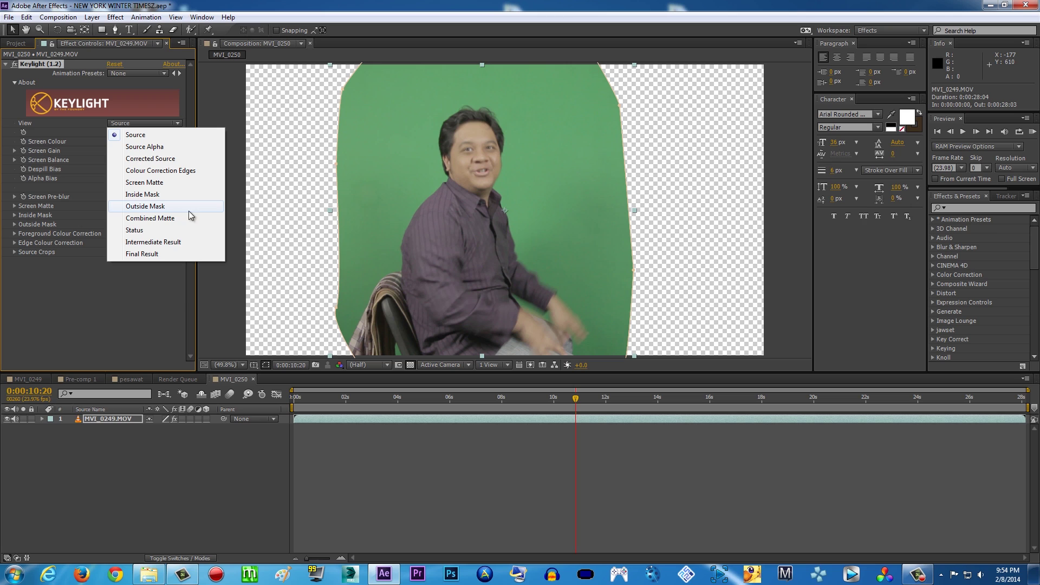
left_click(171, 183)
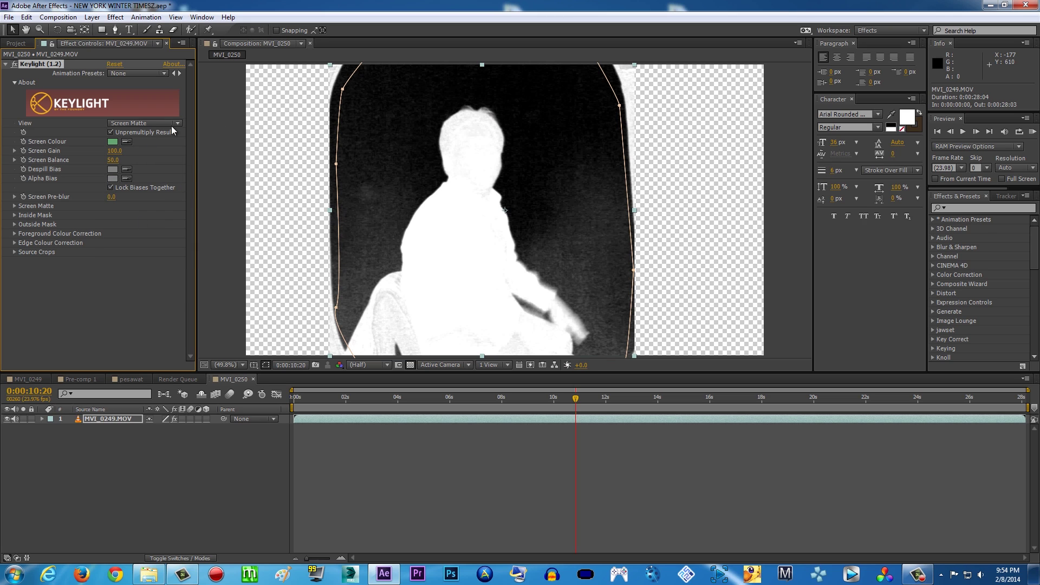
left_click(157, 125)
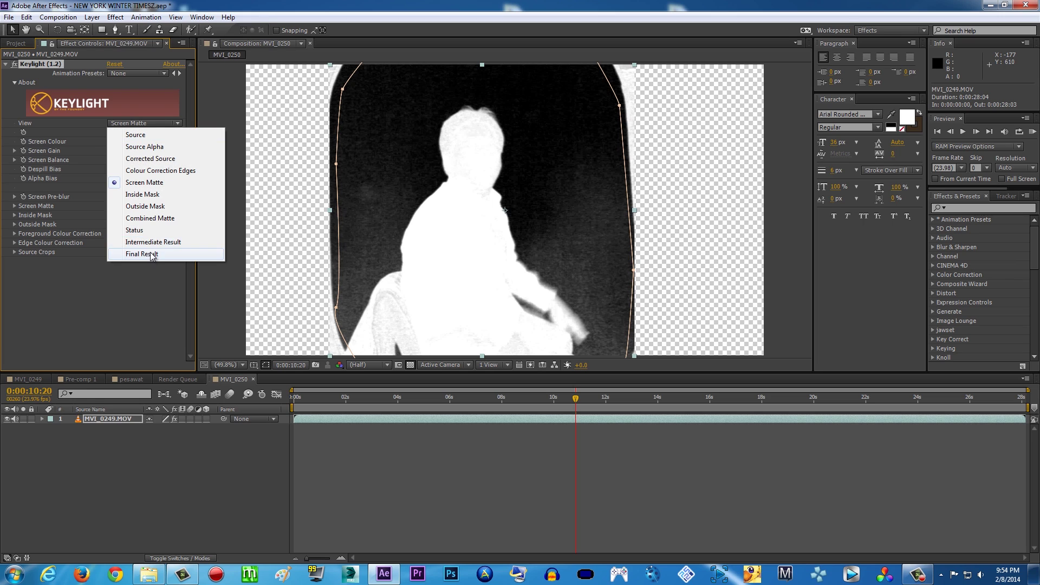
left_click(159, 184)
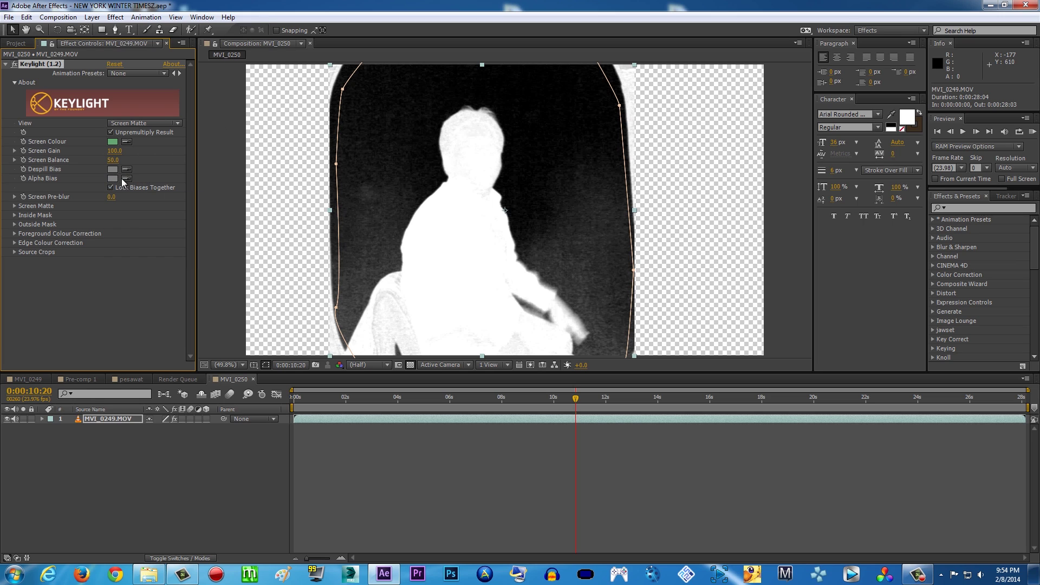
- In Keylight's Screen Matte settings, set Clip Black to 34 and Clip White to 80
left_click(14, 205)
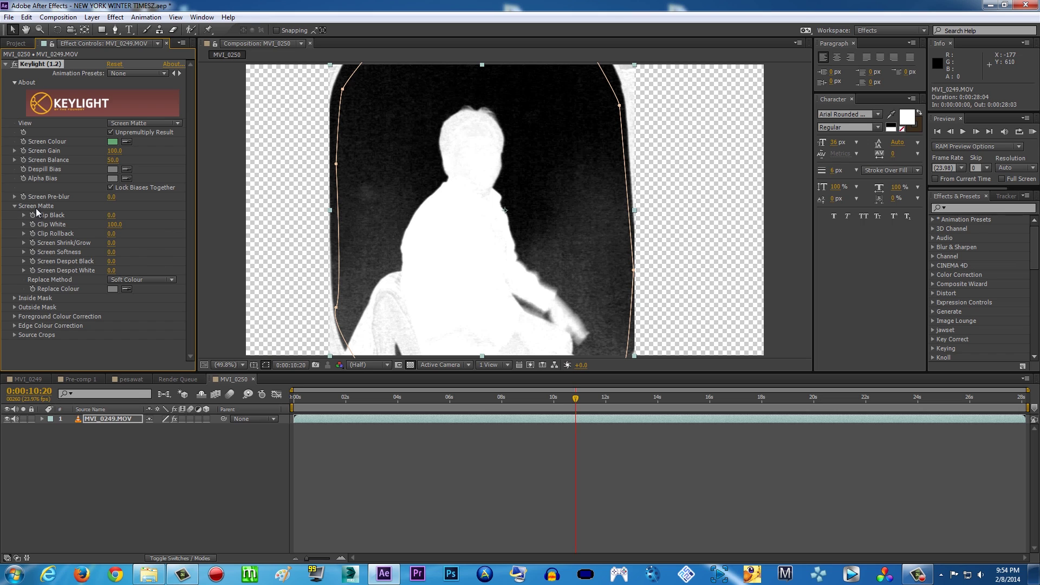
left_click_drag(114, 217, 133, 214)
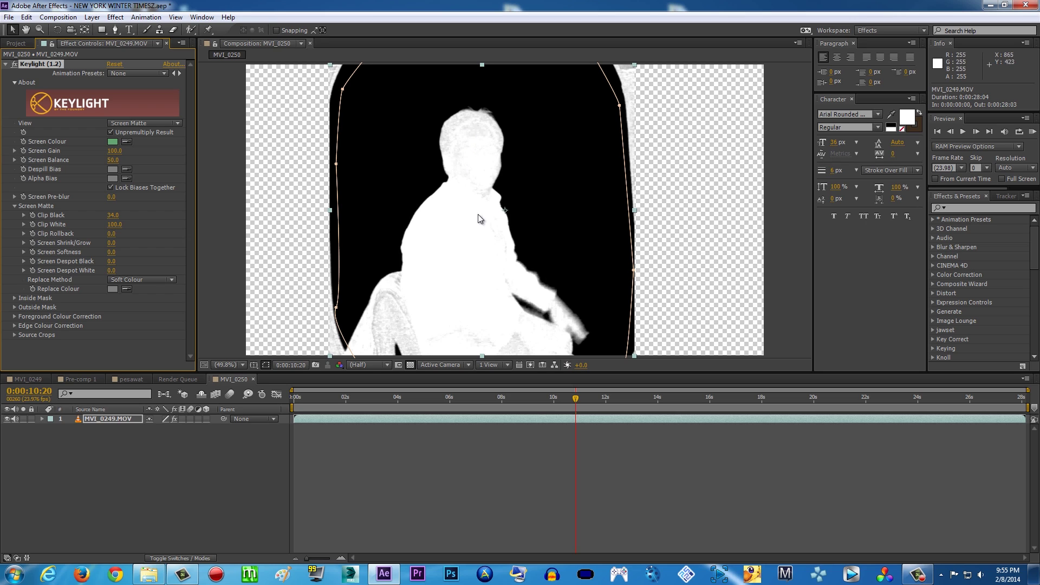
left_click_drag(119, 225, 104, 225)
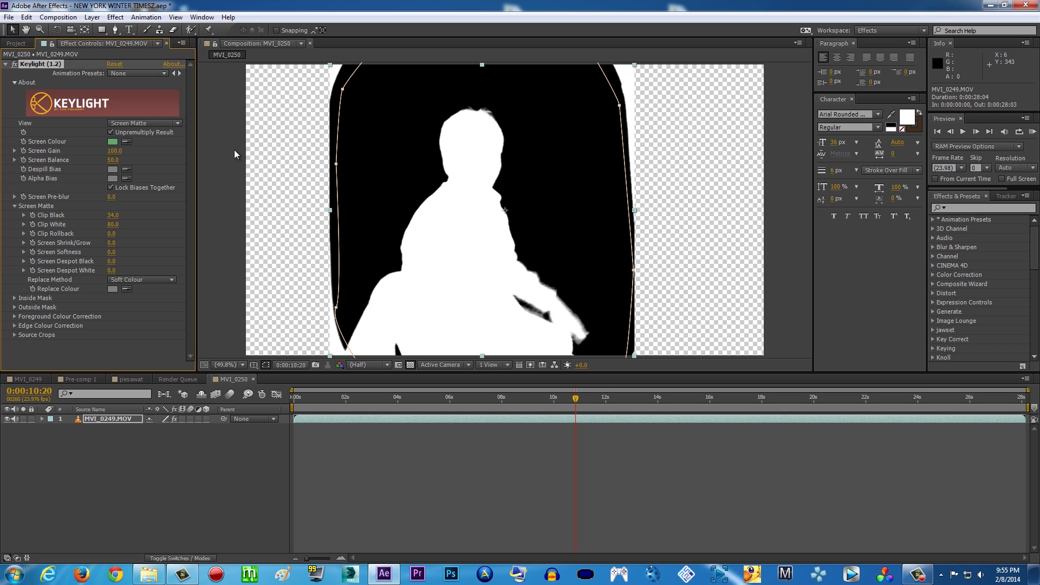
- Set Keylight's Replace Method to Source and its View to Final Result, and check the key at 0:00:10:10
left_click(146, 279)
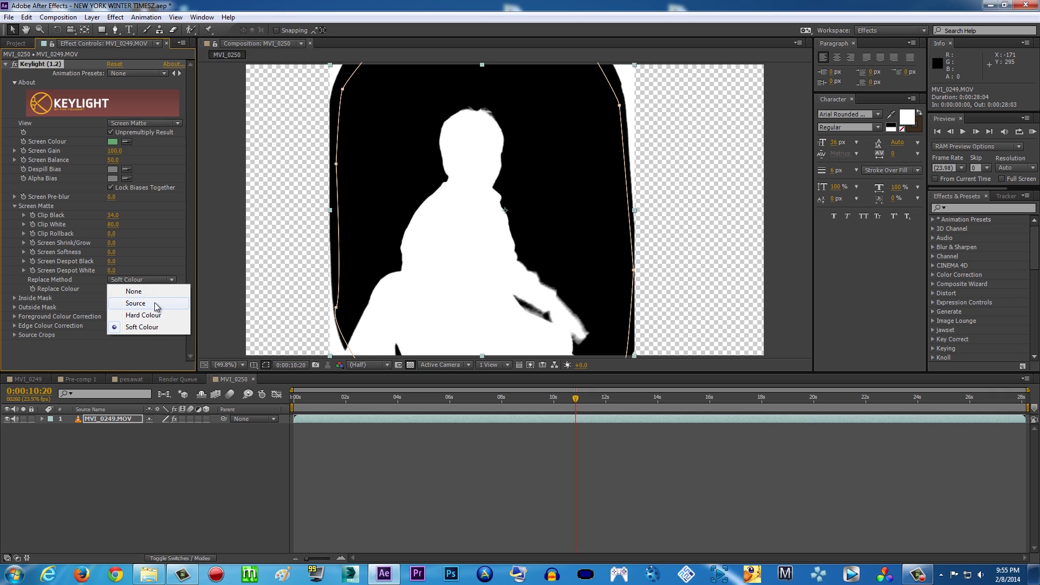
left_click(150, 303)
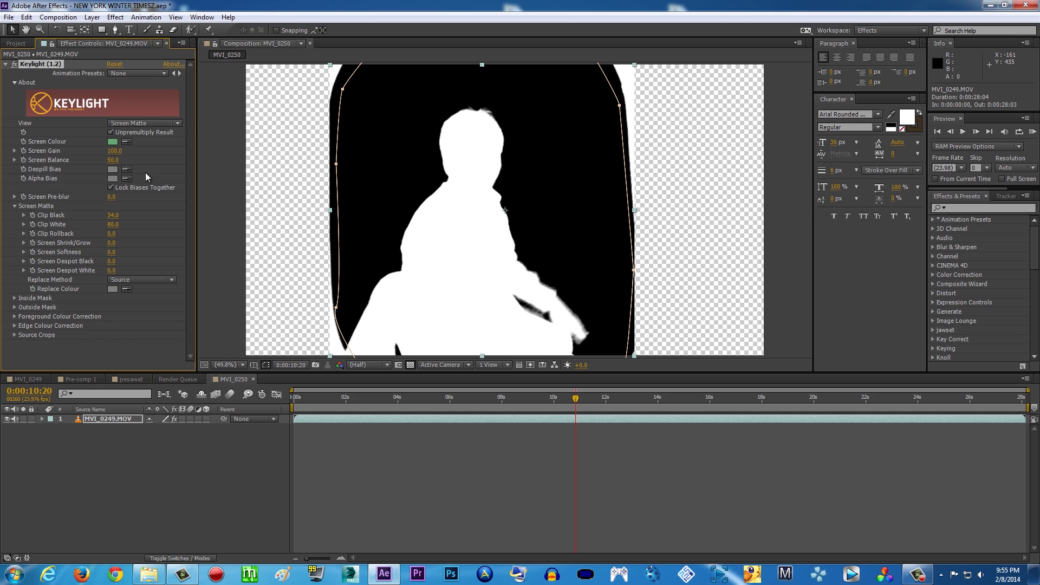
left_click(173, 123)
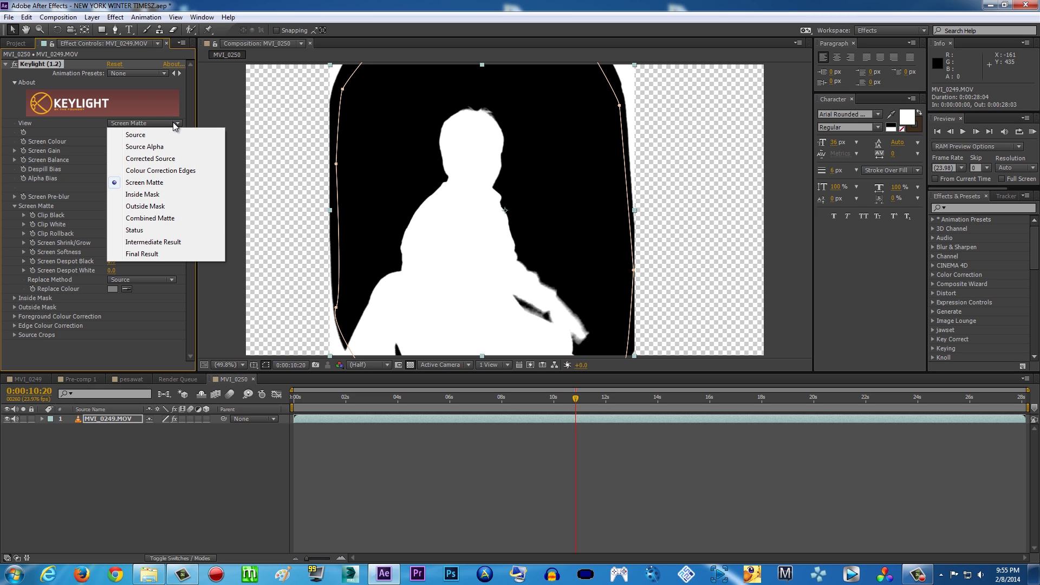
left_click(152, 254)
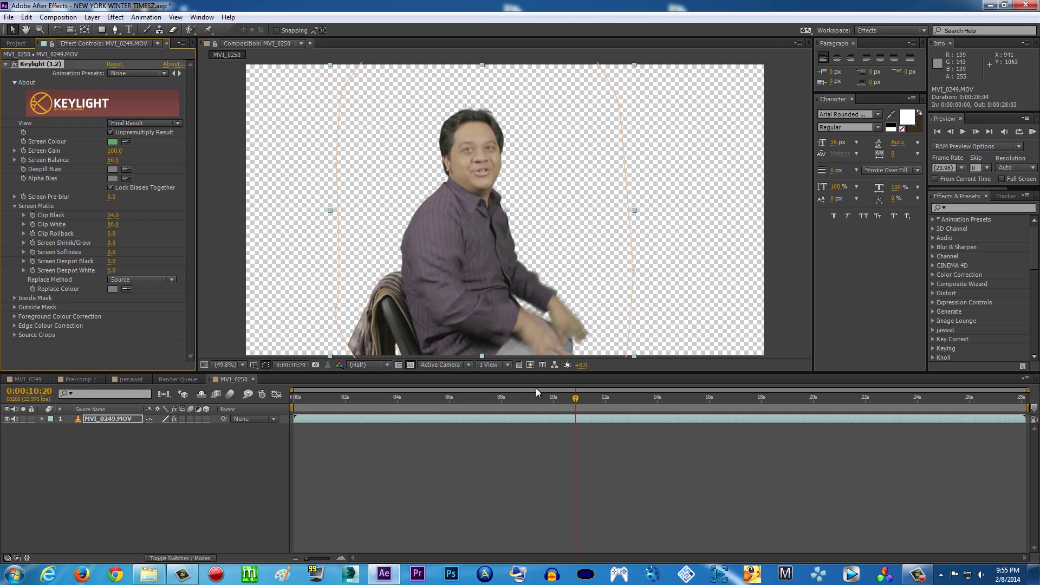
left_click_drag(512, 402, 466, 402)
left_click(564, 398)
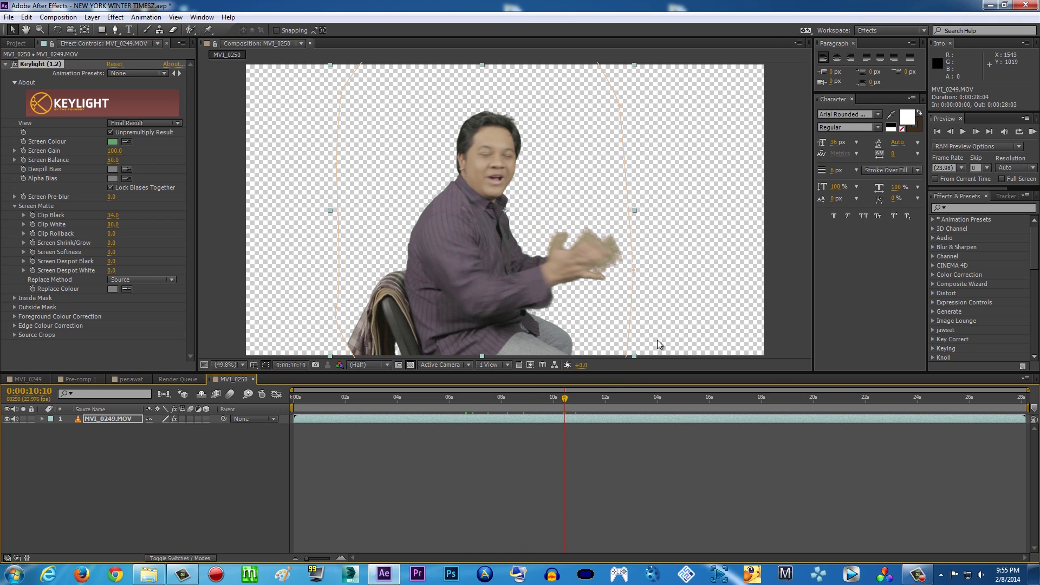
- In Pre-comp 1, hide every layer except MVI_0249.MOV and turn off all of that layer's effects
left_click(74, 380)
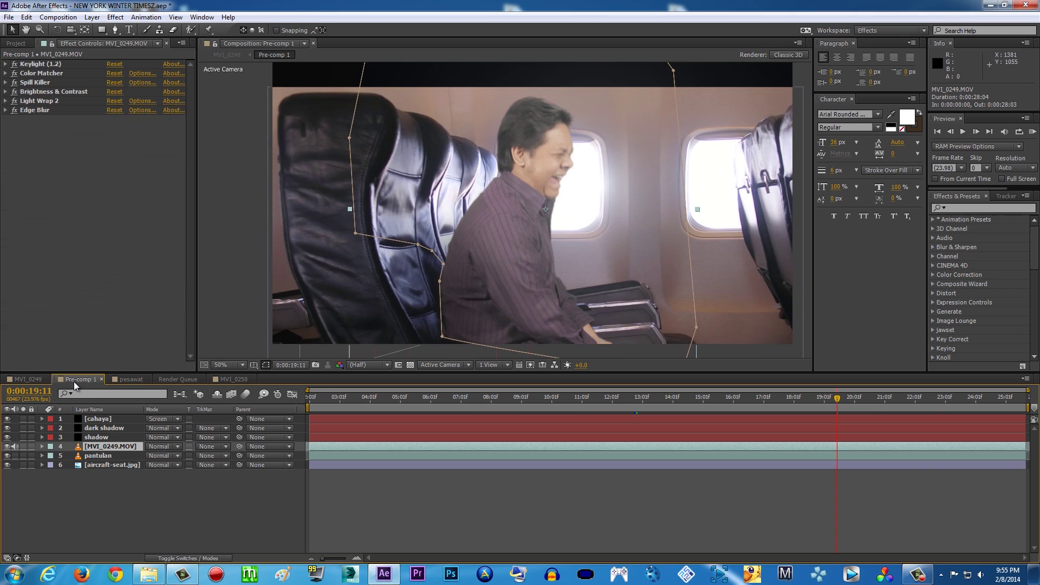
left_click_drag(7, 437, 7, 419)
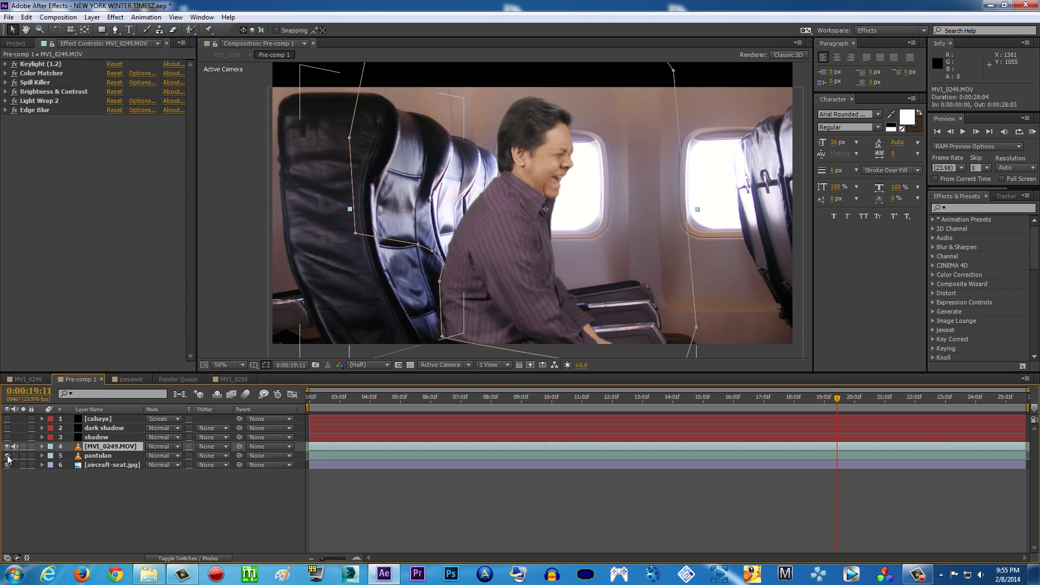
left_click_drag(7, 459, 7, 464)
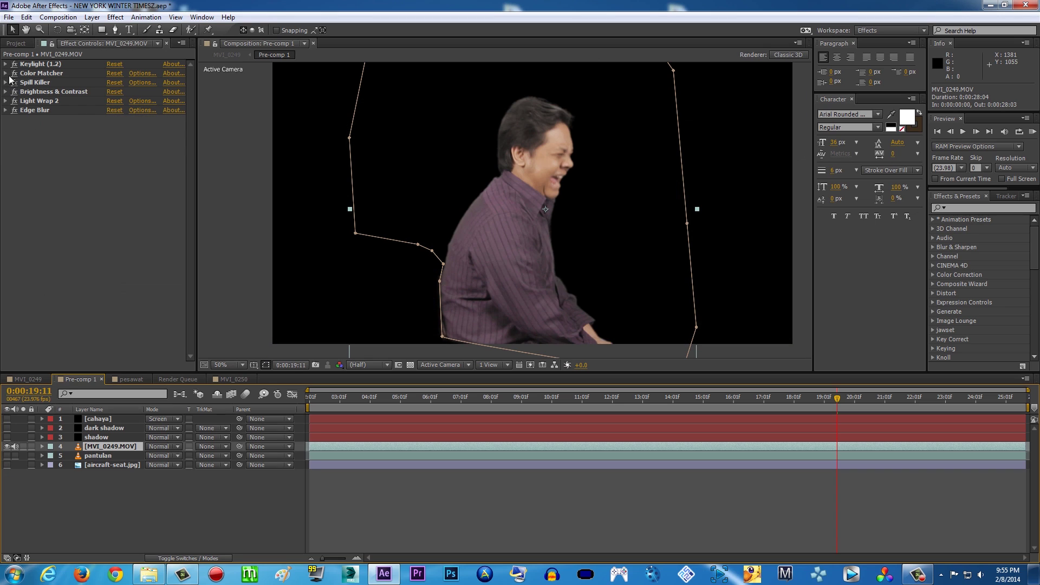
left_click_drag(15, 64, 15, 111)
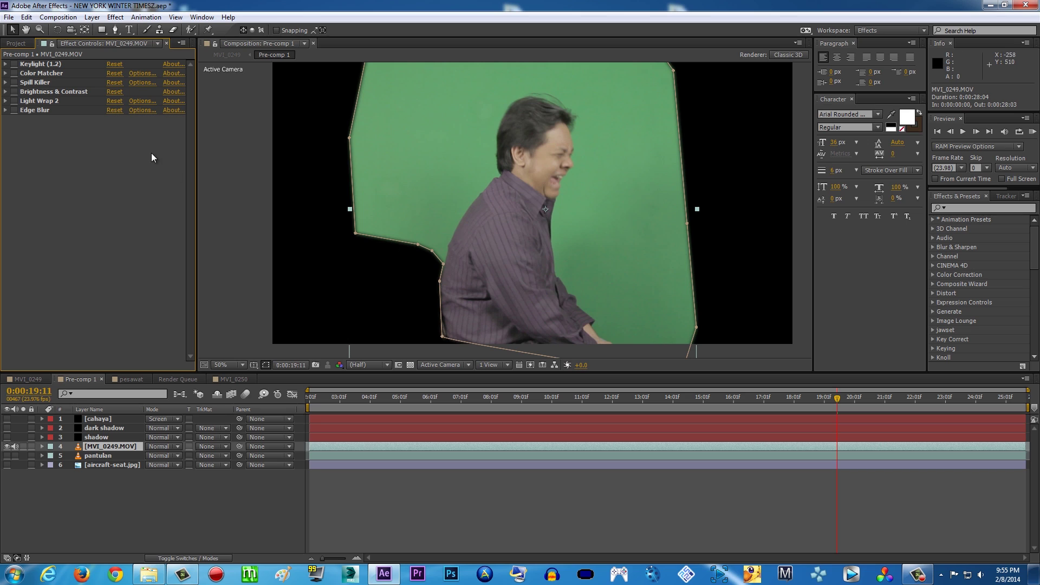
- Turn Keylight (1.2) back on for the MVI_0249.MOV layer and show the aircraft-seat.jpg background layer
left_click(15, 64)
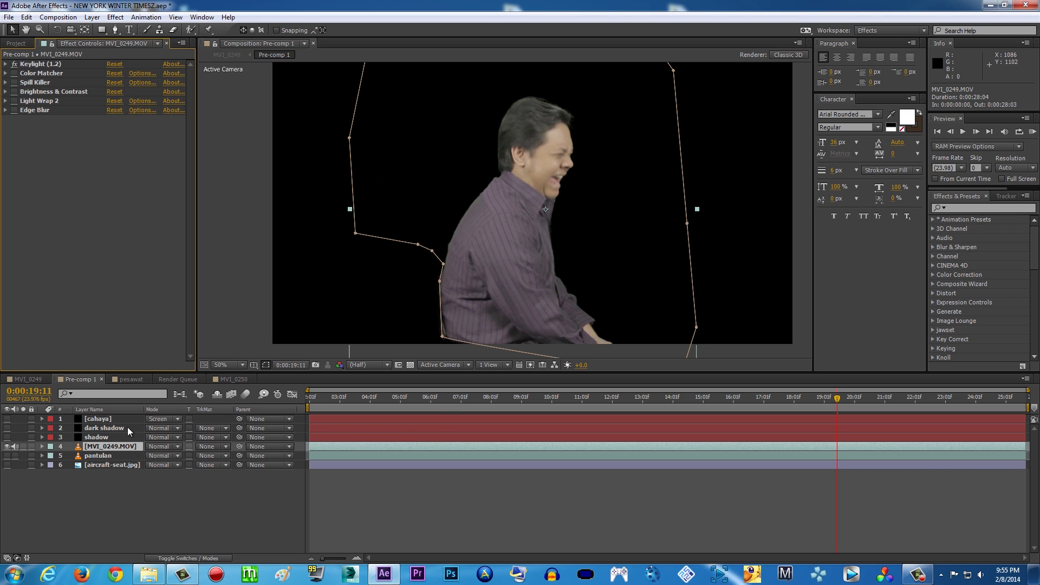
left_click(7, 465)
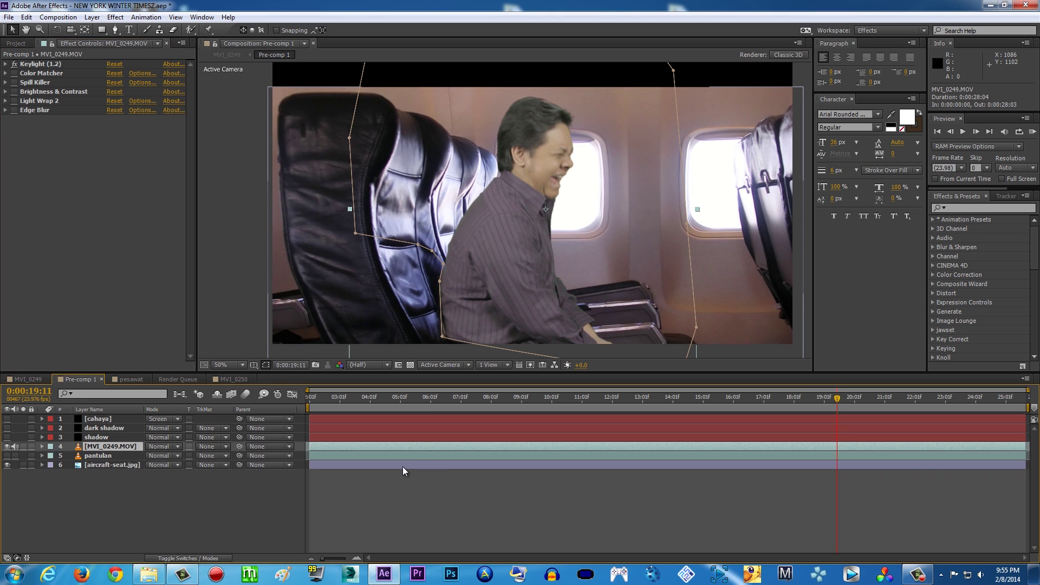
left_click(402, 466)
left_click(408, 447)
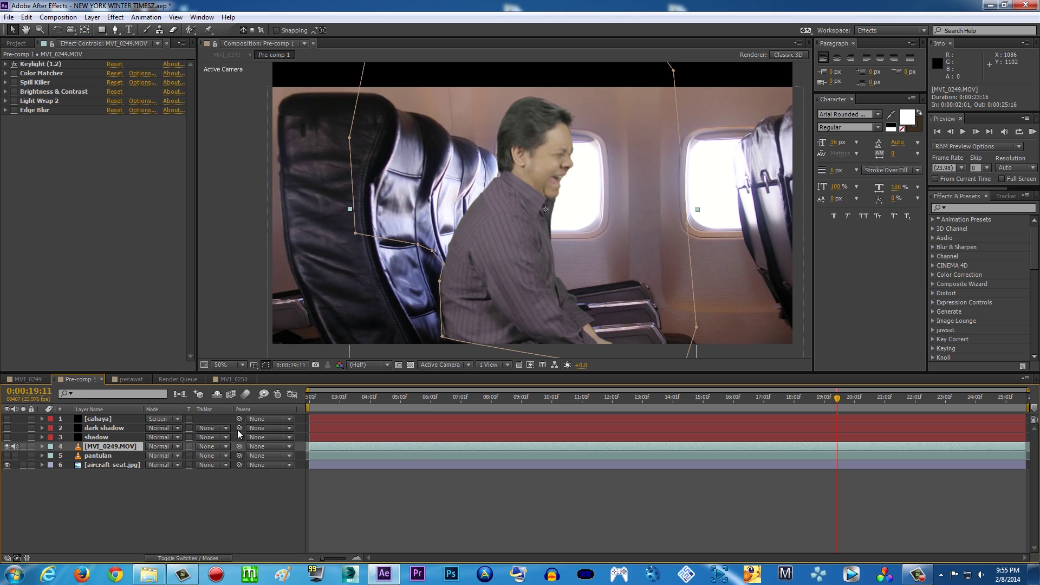
- Try the Color Matcher effect on the MVI_0249.MOV layer by turning it on and off again
left_click(41, 74)
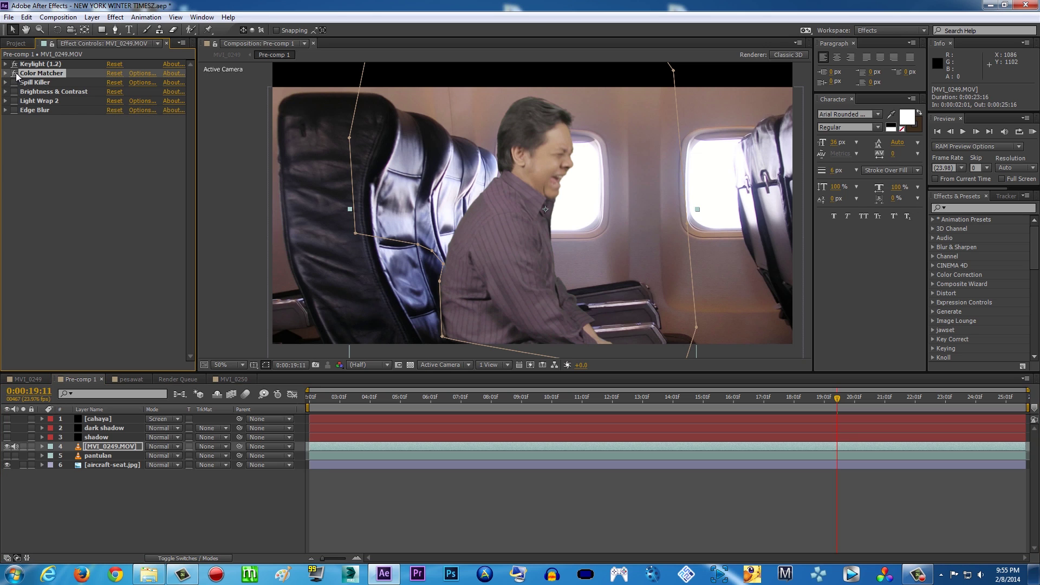
left_click(115, 17)
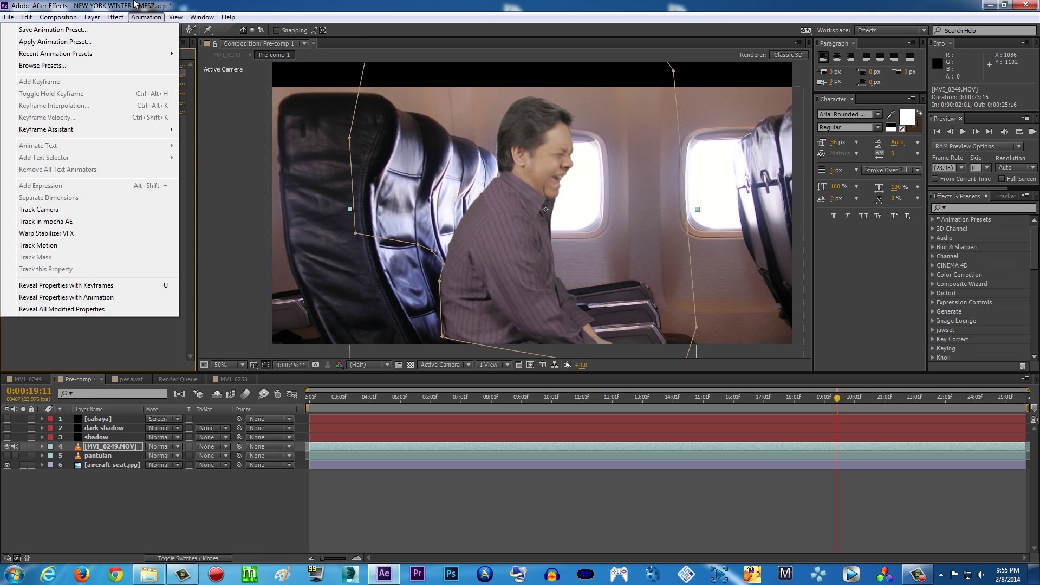
left_click(266, 4)
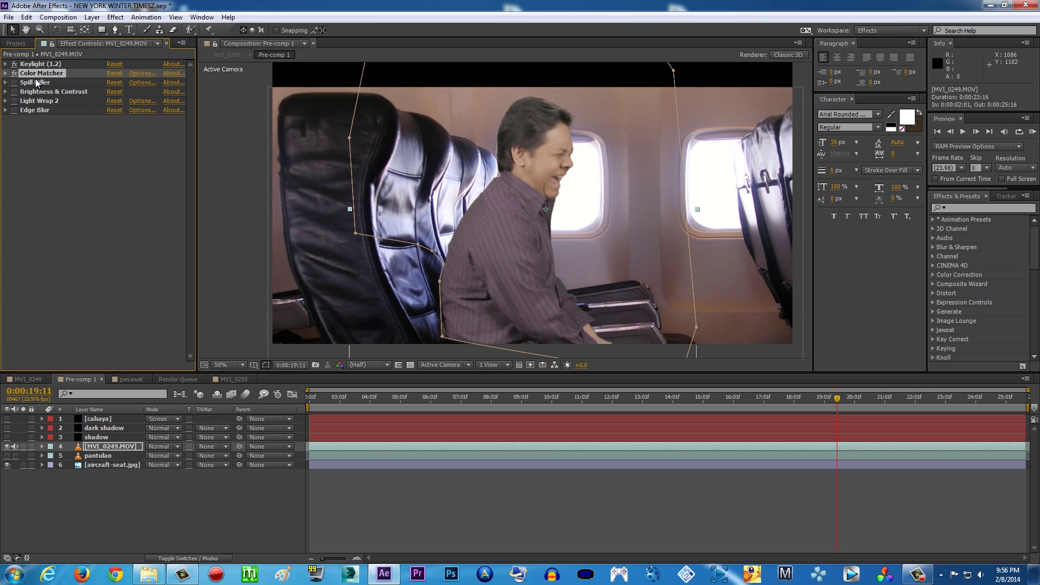
left_click(14, 73)
- Apply a Curves effect to the MVI_0249.MOV layer and try adjusting the midpoint of its Red channel
left_click(115, 17)
mouse_move(222, 124)
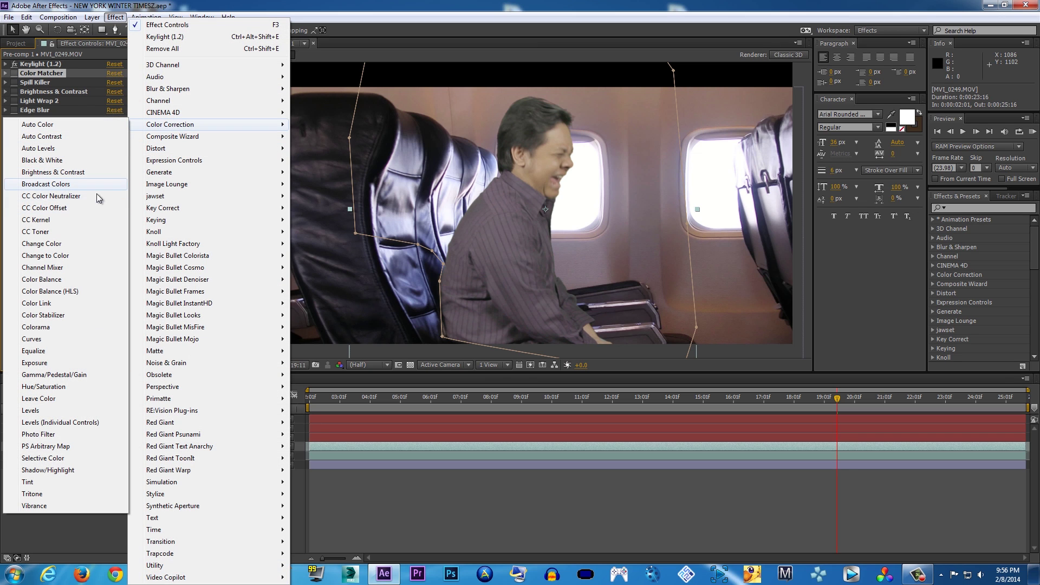
left_click(60, 338)
left_click(142, 142)
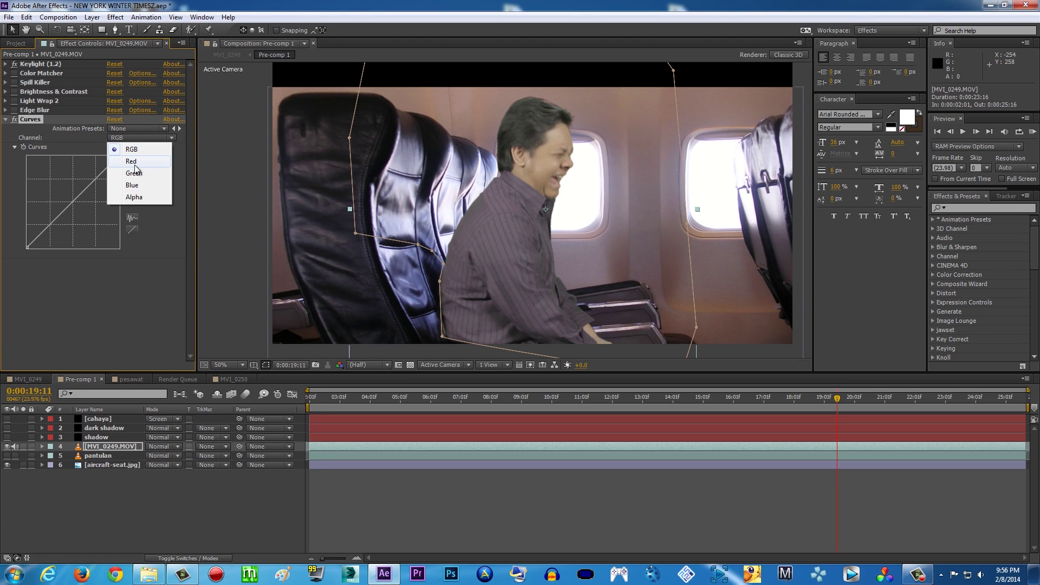
left_click(134, 165)
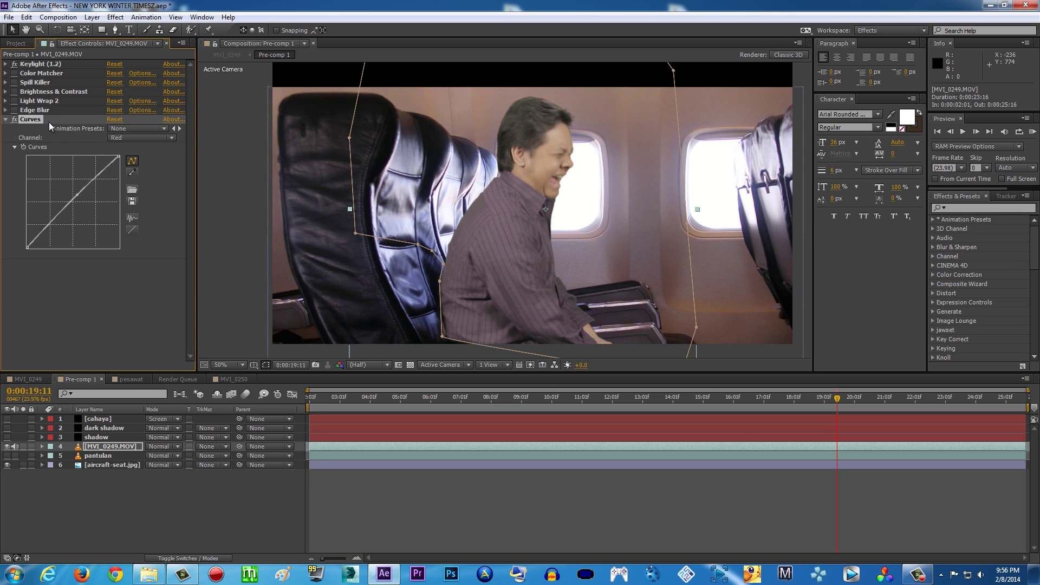
- Go through the Curves effect's colour channels, including Red and Green, and delete the effect from the layer
left_click(163, 138)
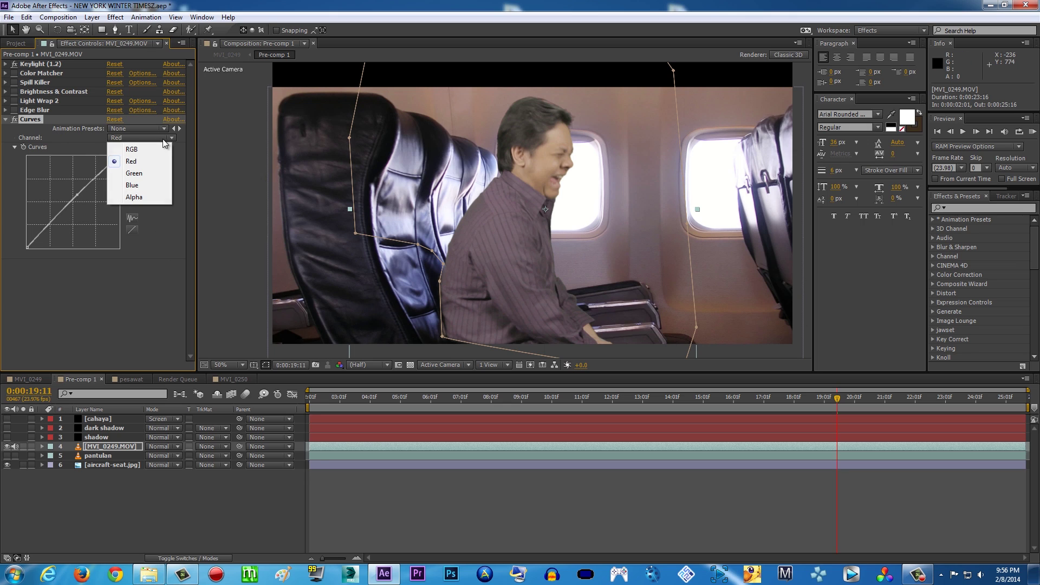
left_click(145, 162)
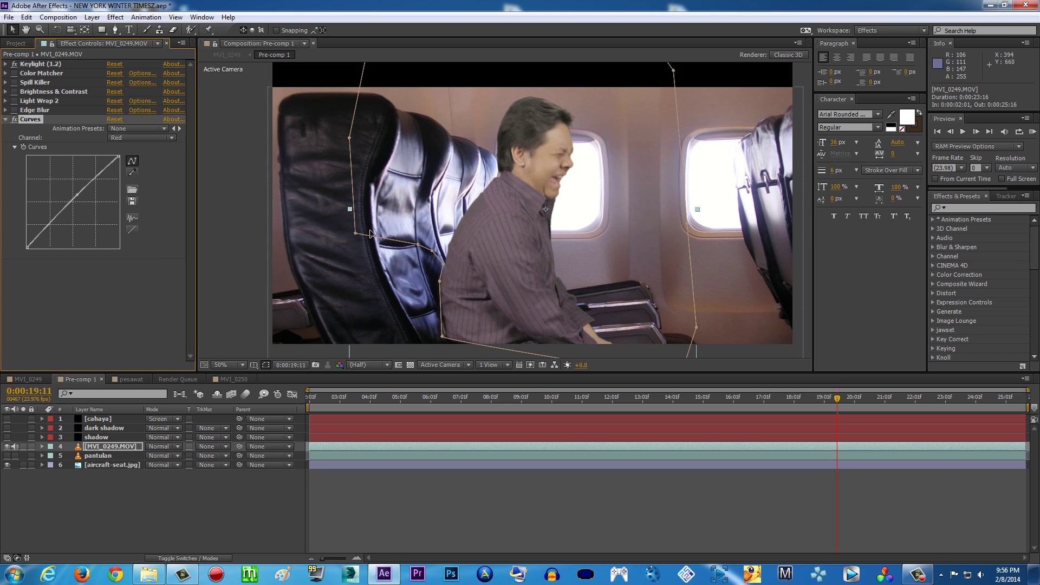
left_click(153, 139)
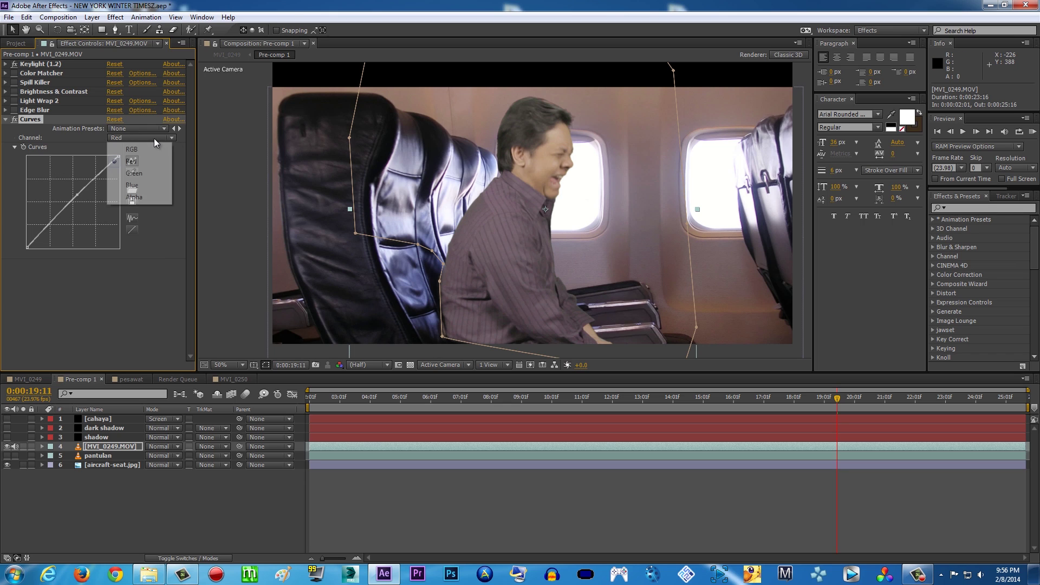
left_click(149, 172)
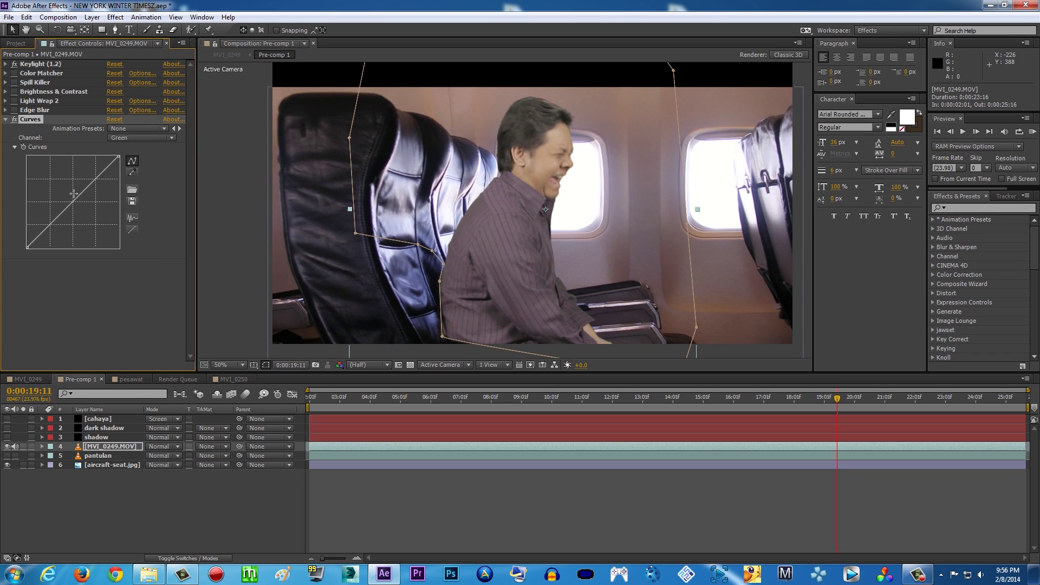
left_click(142, 139)
left_click(135, 150)
key("Delete")
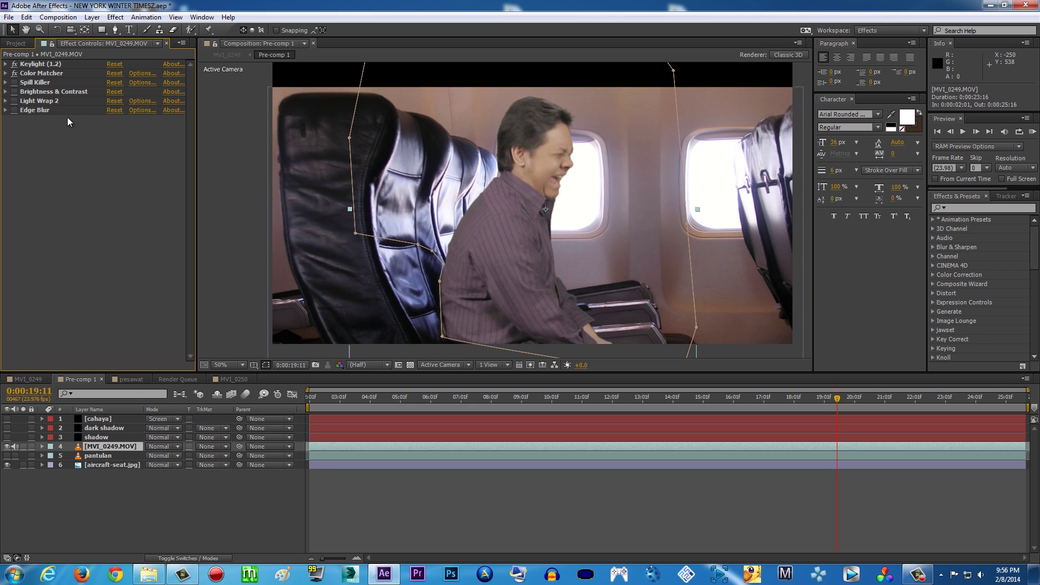
- Expand Color Matcher's settings on the MVI_0249.MOV layer and choose aircraft-seat.jpg as its Target Layer
left_click(6, 73)
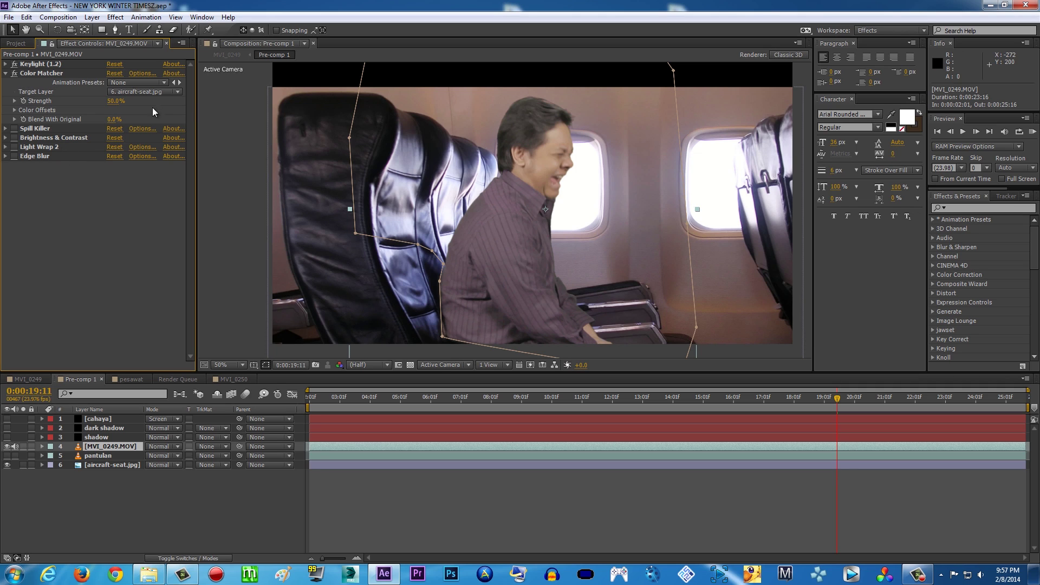
left_click(150, 94)
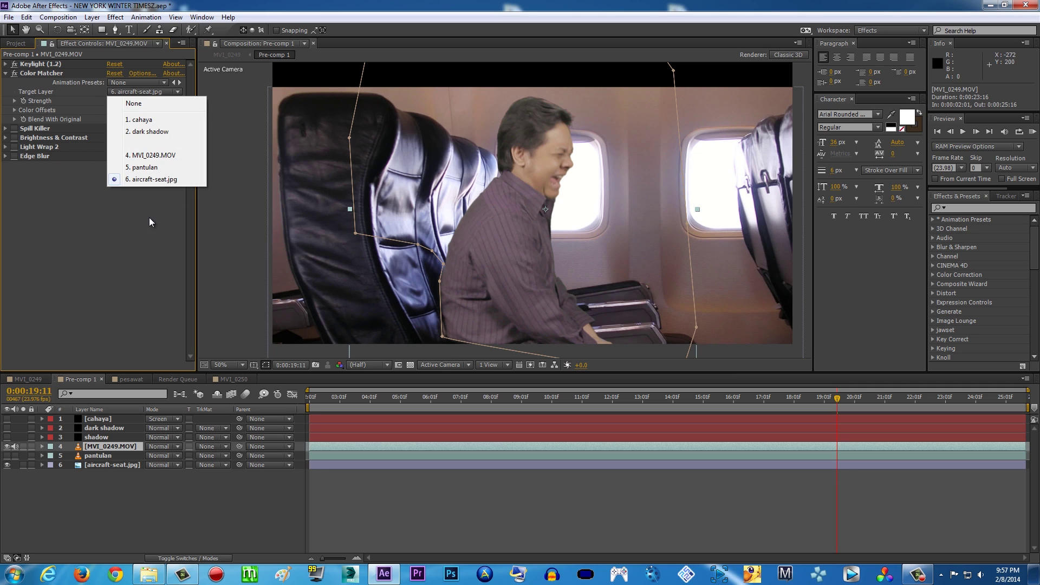
left_click(120, 427)
left_click(102, 468)
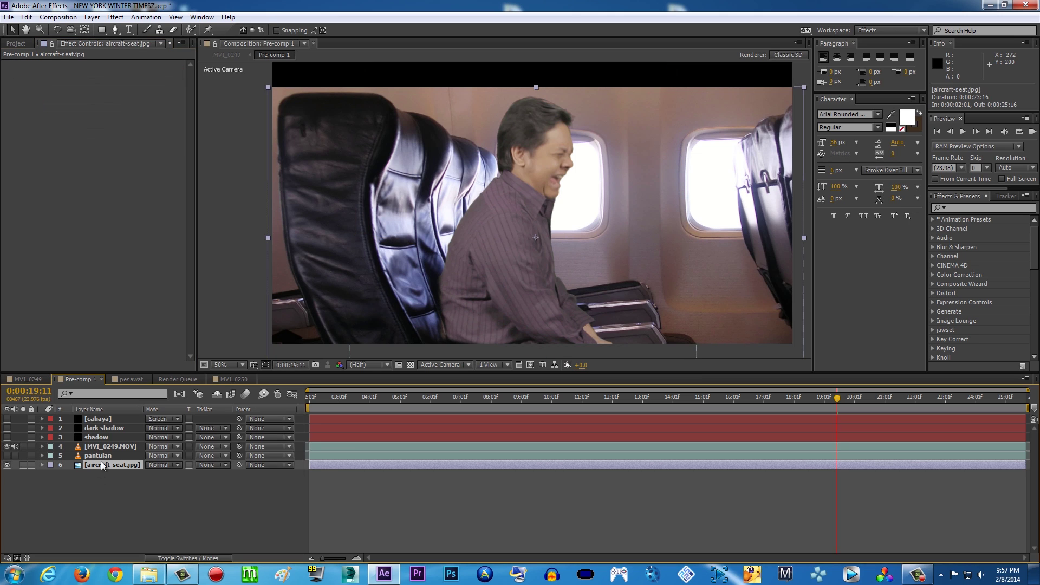
left_click(118, 445)
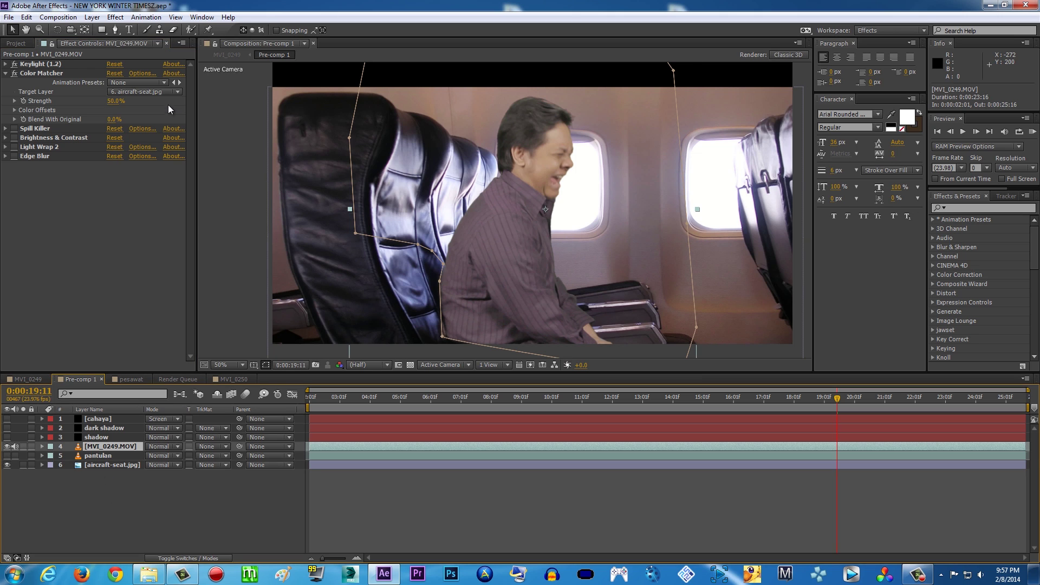
left_click(152, 92)
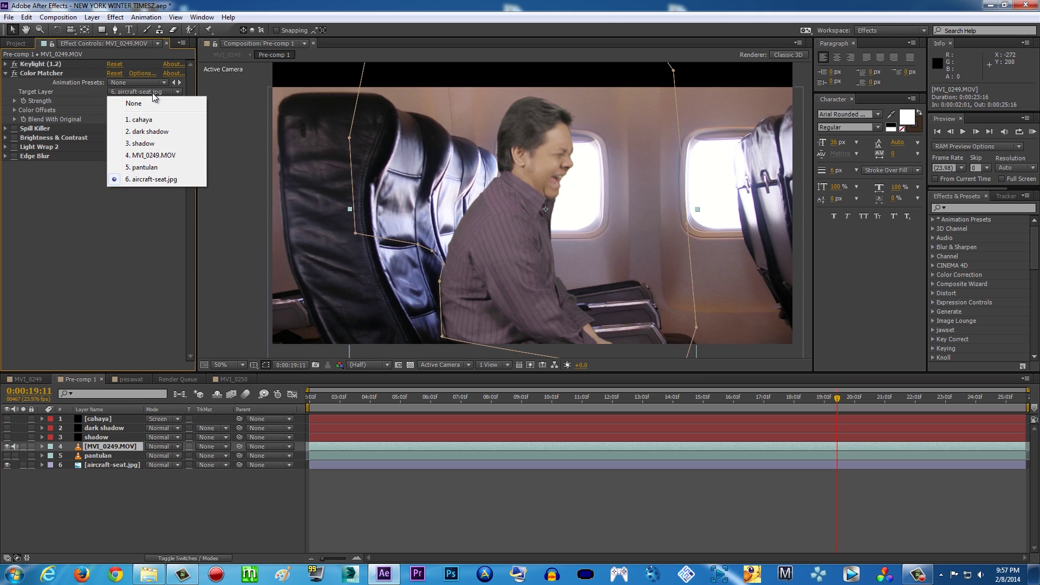
left_click(158, 180)
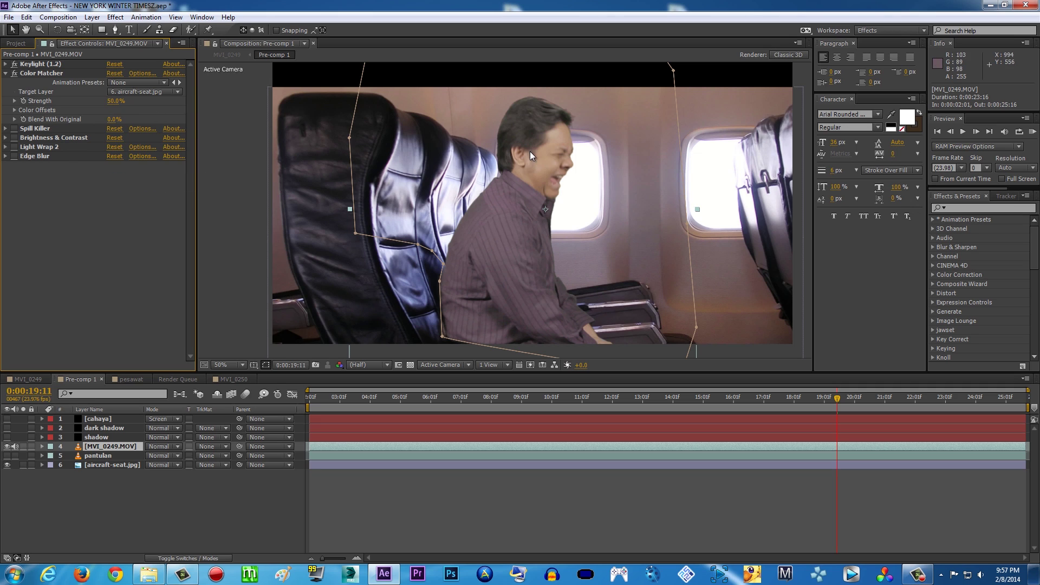
- Compare the man with Color Matcher on and off, and turn on the layer's Spill Killer effect
left_click(14, 73)
left_click(43, 128)
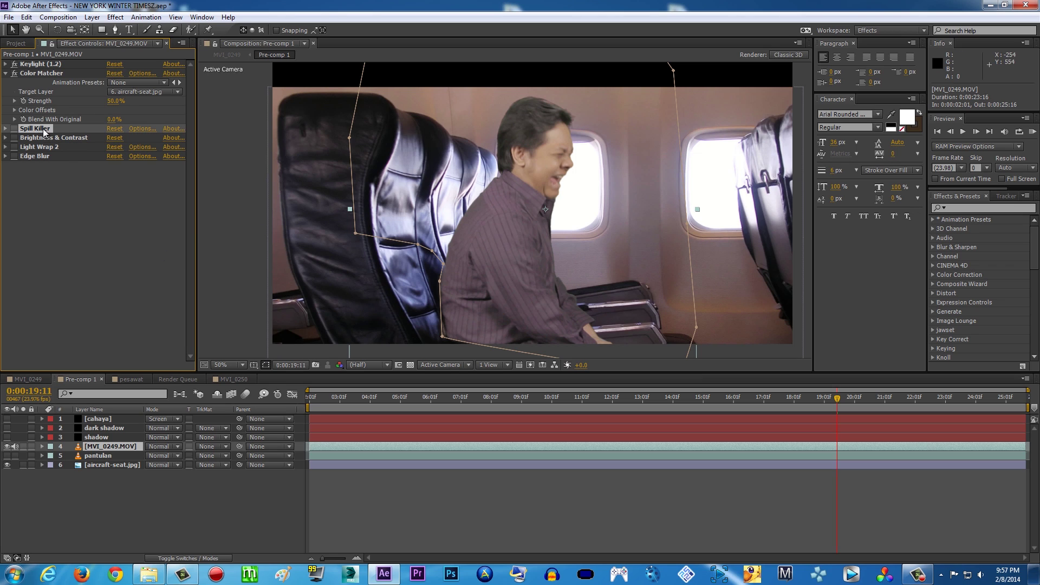
left_click(14, 129)
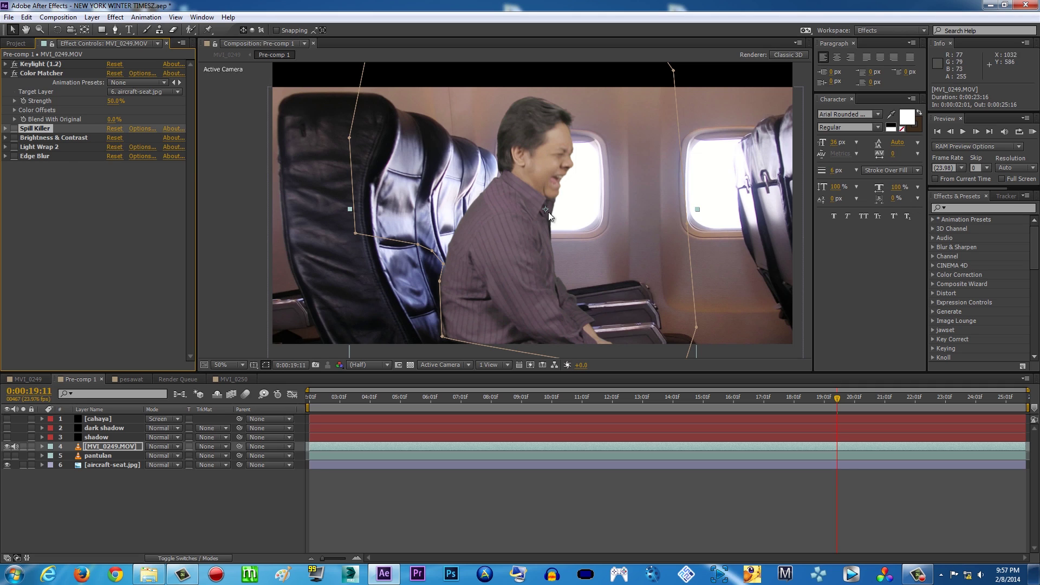
left_click(14, 129)
- Look through the effects in the Key Correct group, and review the layer's Spill Killer, Color Matcher and Keylight effects
left_click(116, 17)
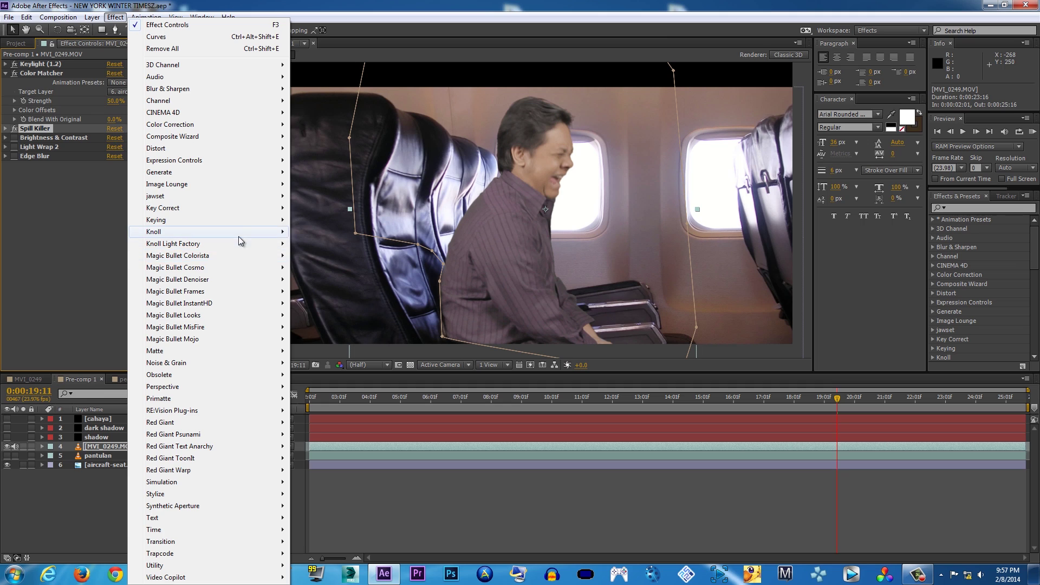
mouse_move(235, 209)
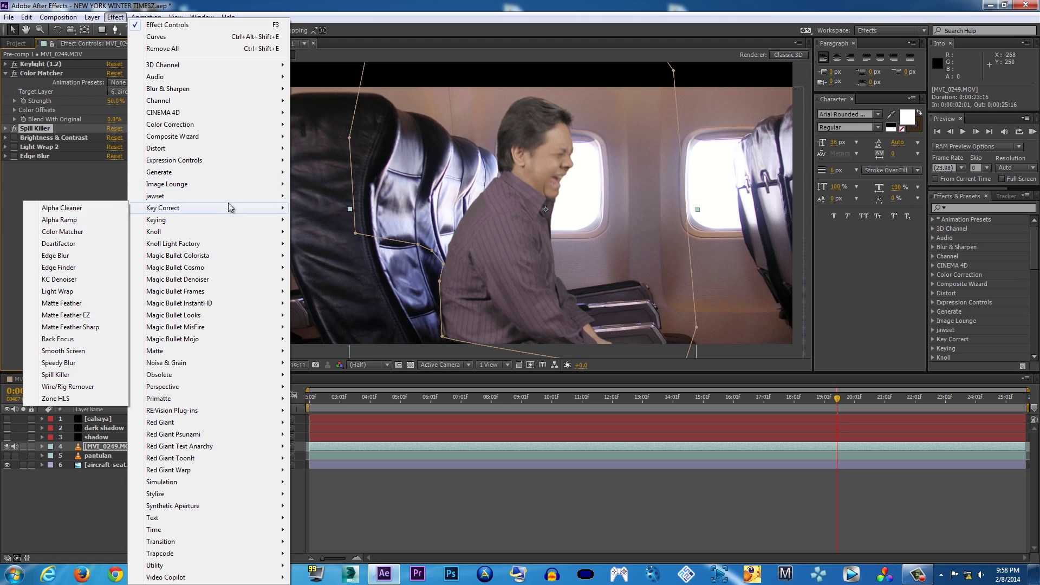
left_click(63, 188)
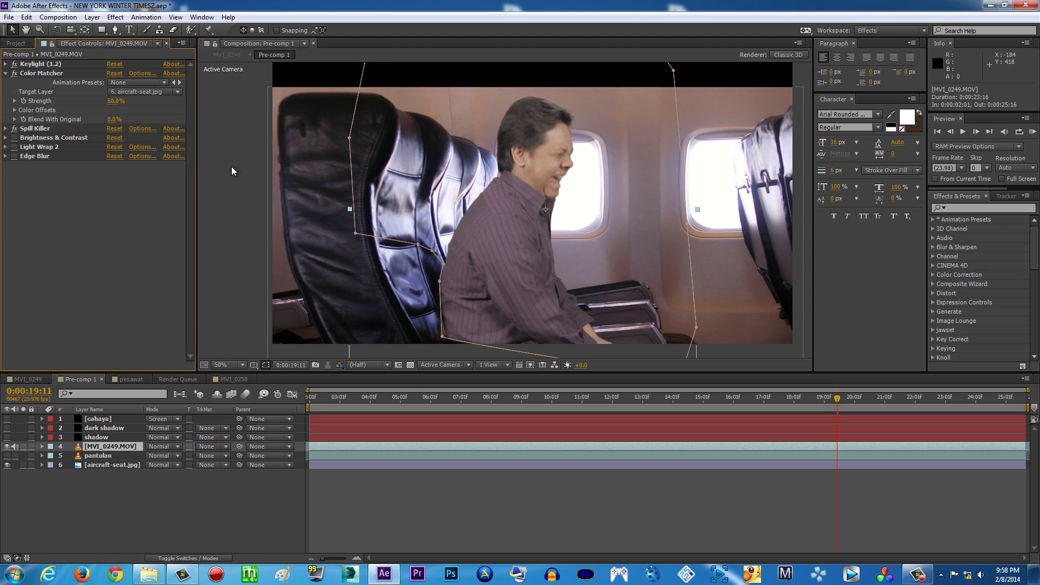
left_click(53, 127)
left_click(56, 73)
left_click(60, 65)
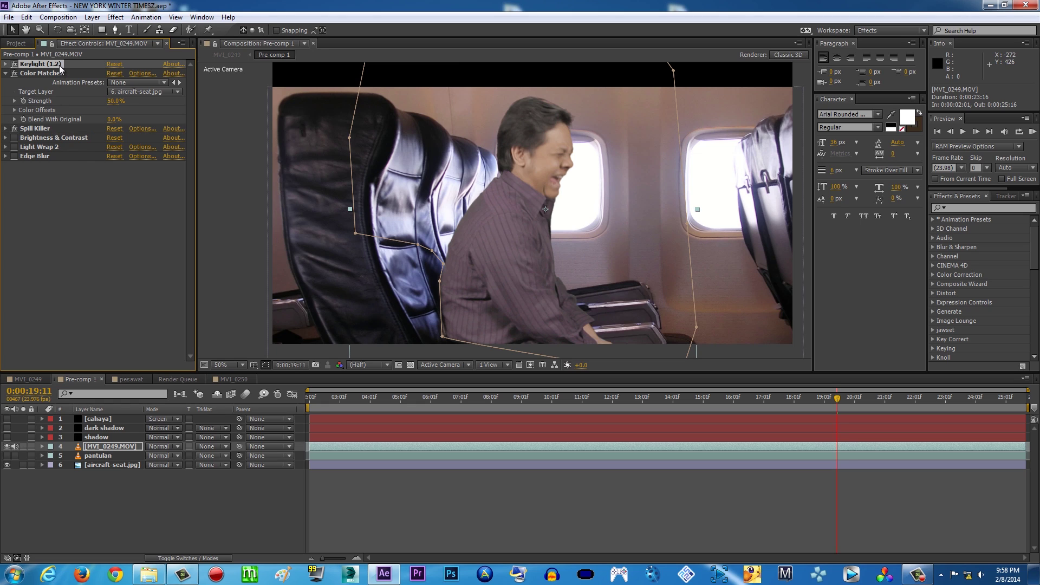
- Review the layer's Keylight, Spill Killer and Brightness & Contrast effects, and look through the effects in the Color Correction group
left_click(53, 136)
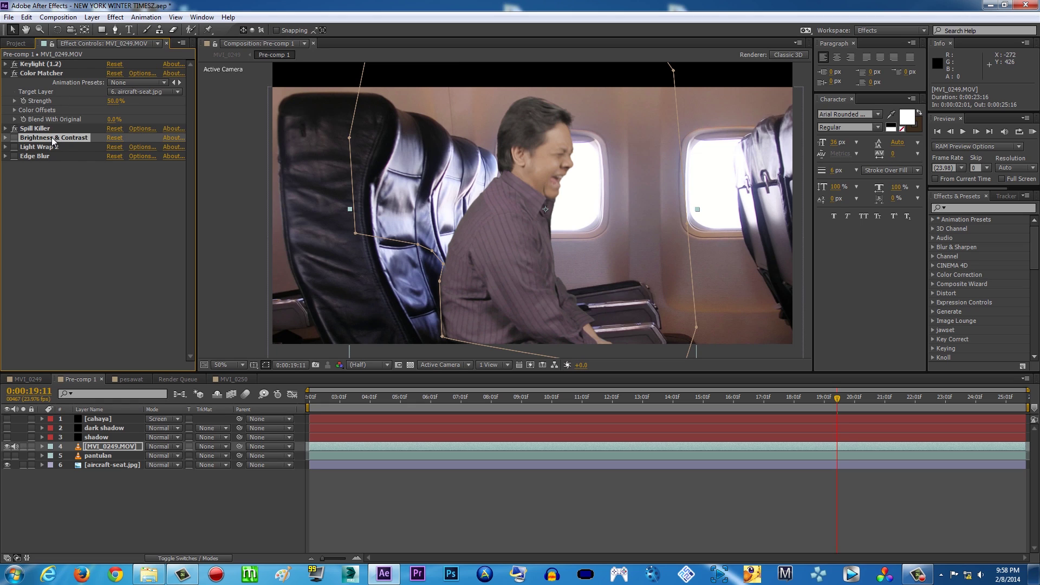
left_click(40, 64)
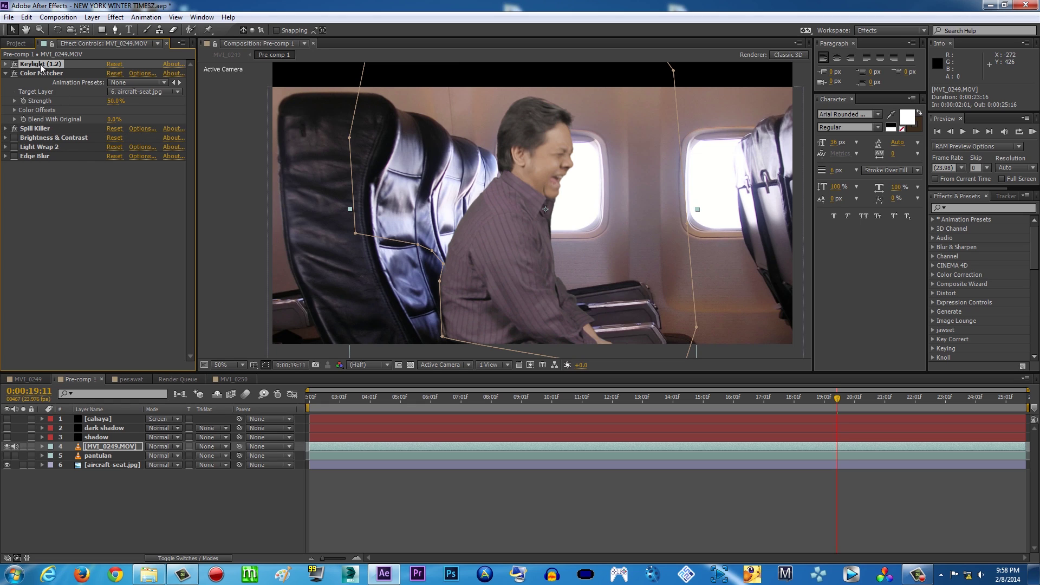
left_click(43, 129)
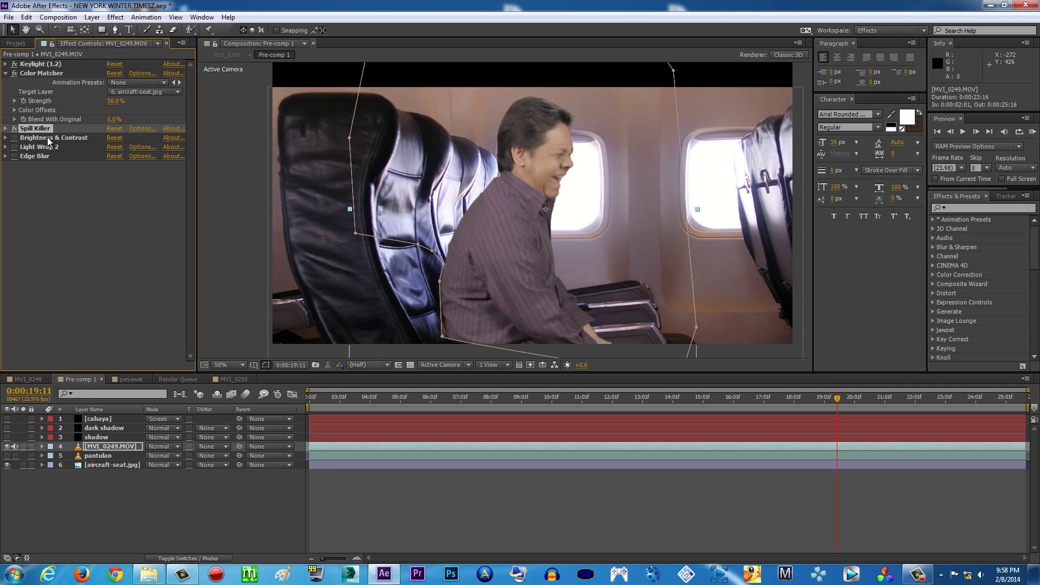
left_click(47, 137)
left_click(43, 63)
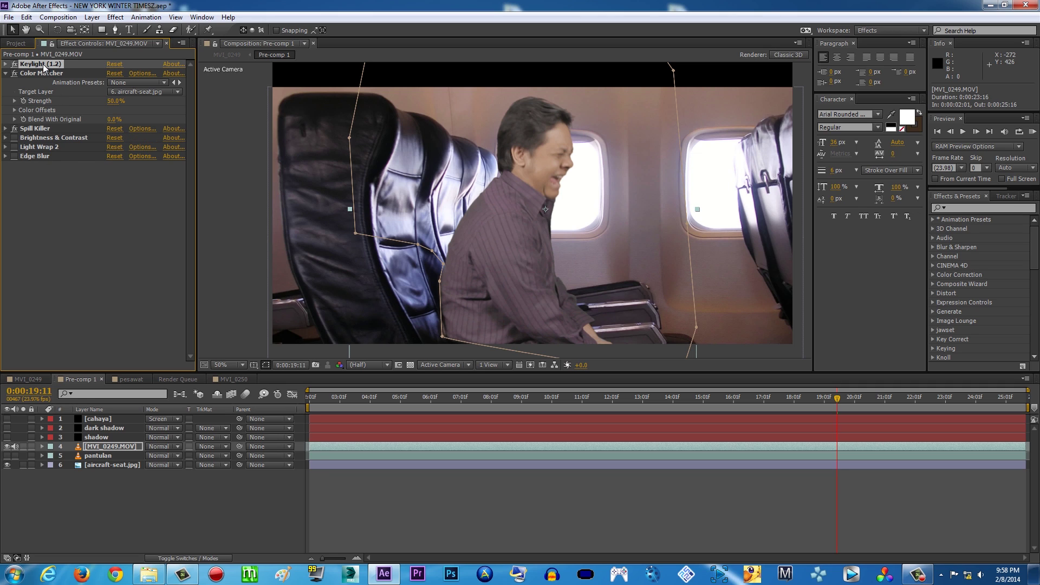
left_click(48, 128)
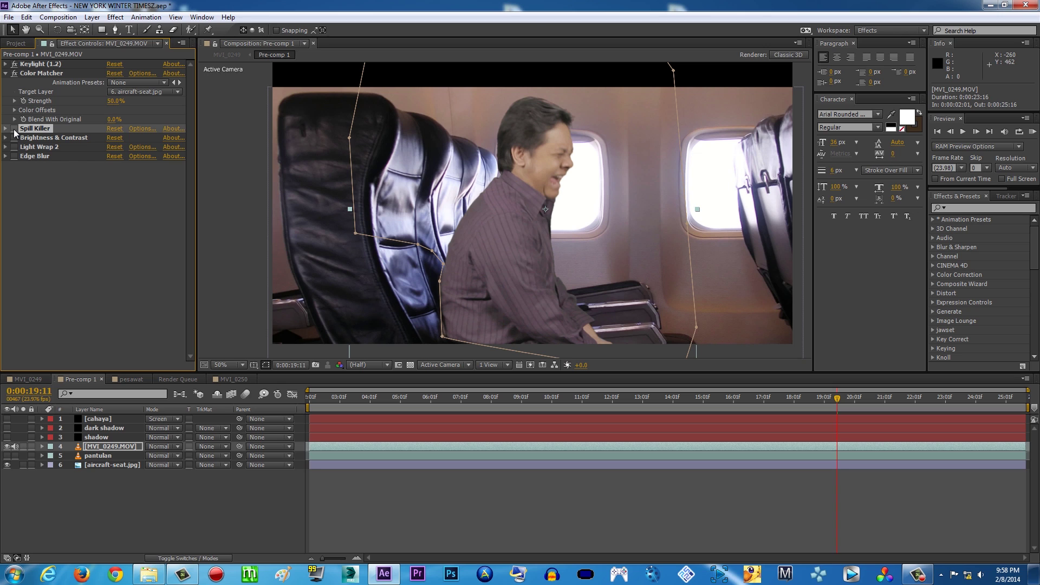
left_click(122, 17)
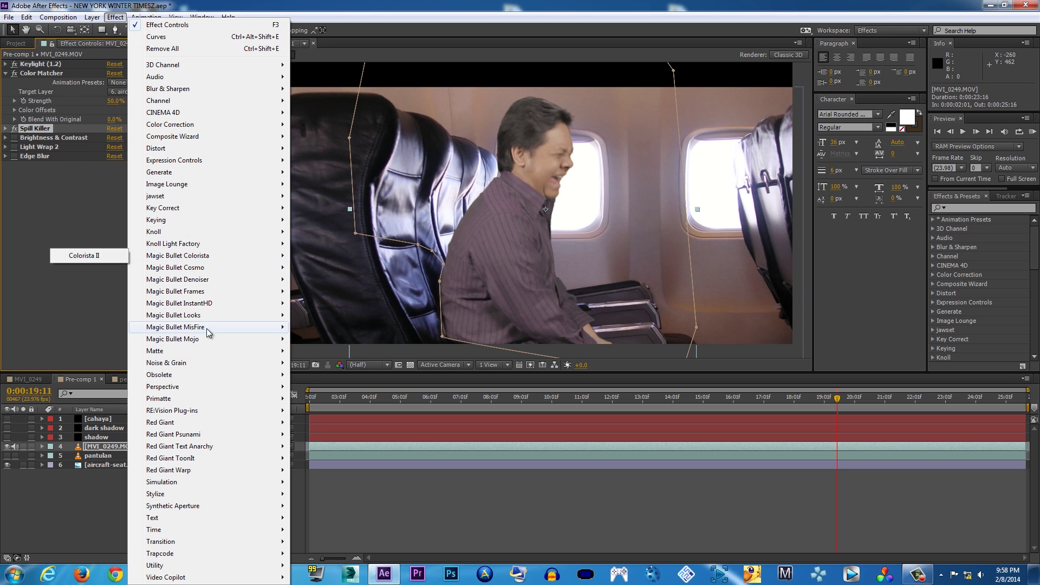
mouse_move(190, 124)
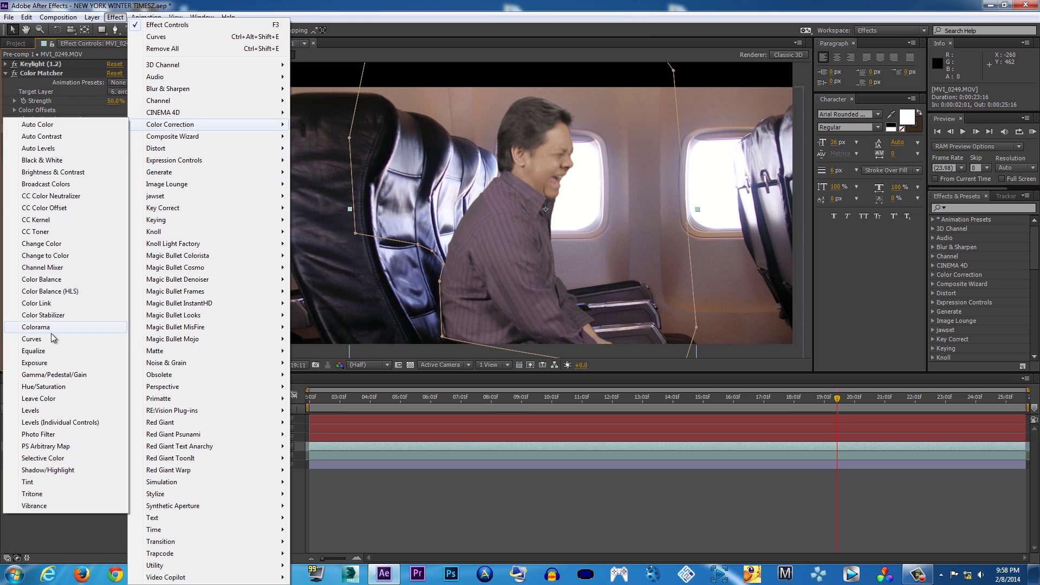
key("Escape")
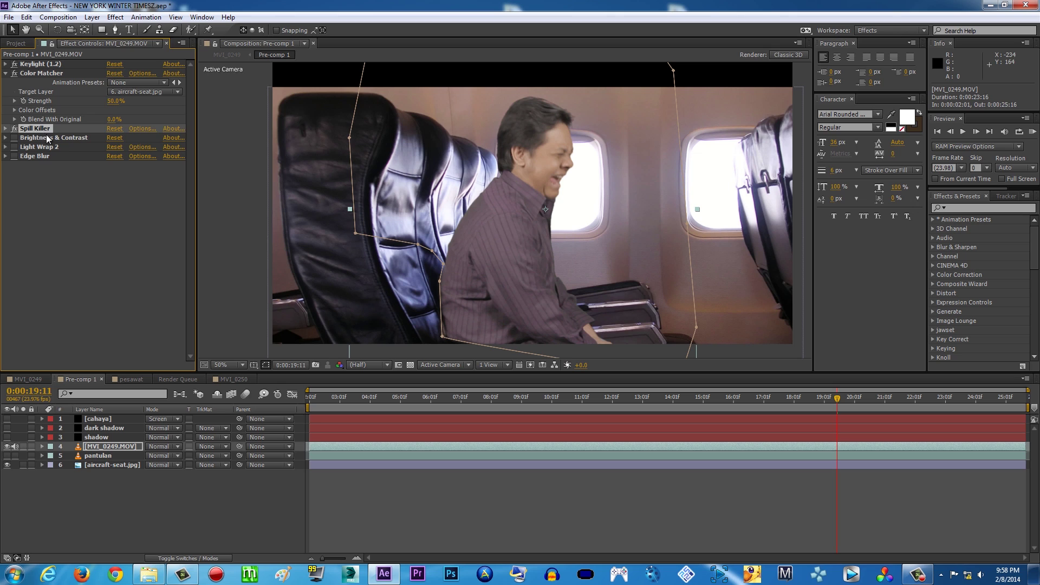
- Turn on the Brightness & Contrast effect on the MVI_0249.MOV layer, and check its Brightness and Contrast settings
left_click(46, 138)
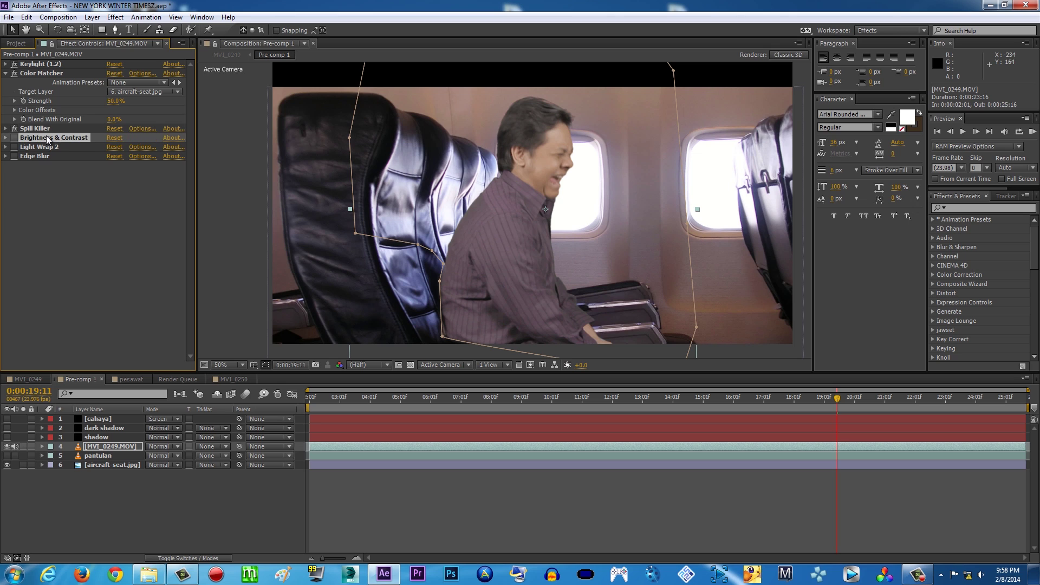
left_click(15, 138)
left_click(15, 139)
left_click(14, 139)
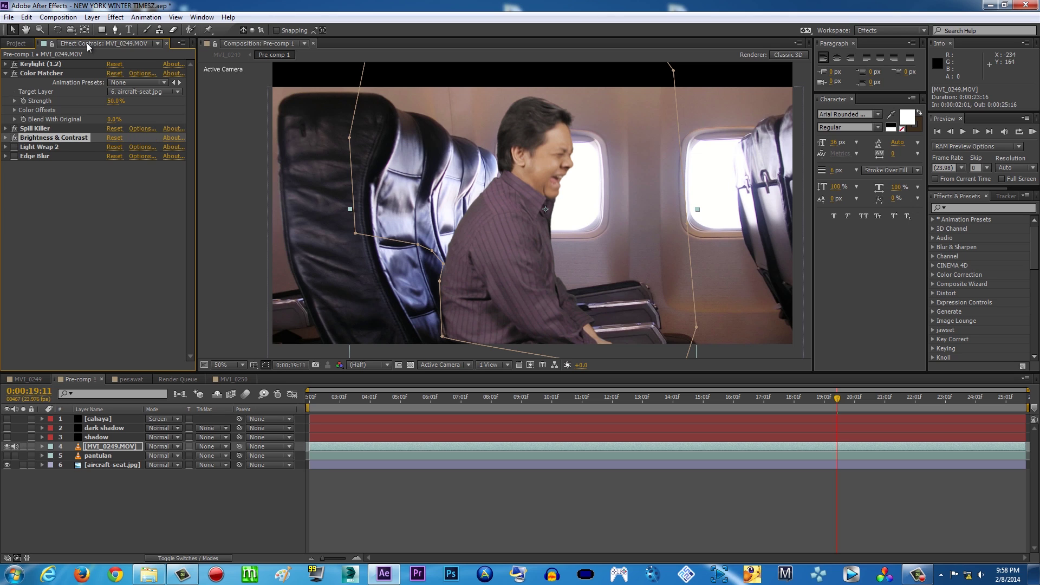
left_click(116, 17)
mouse_move(173, 124)
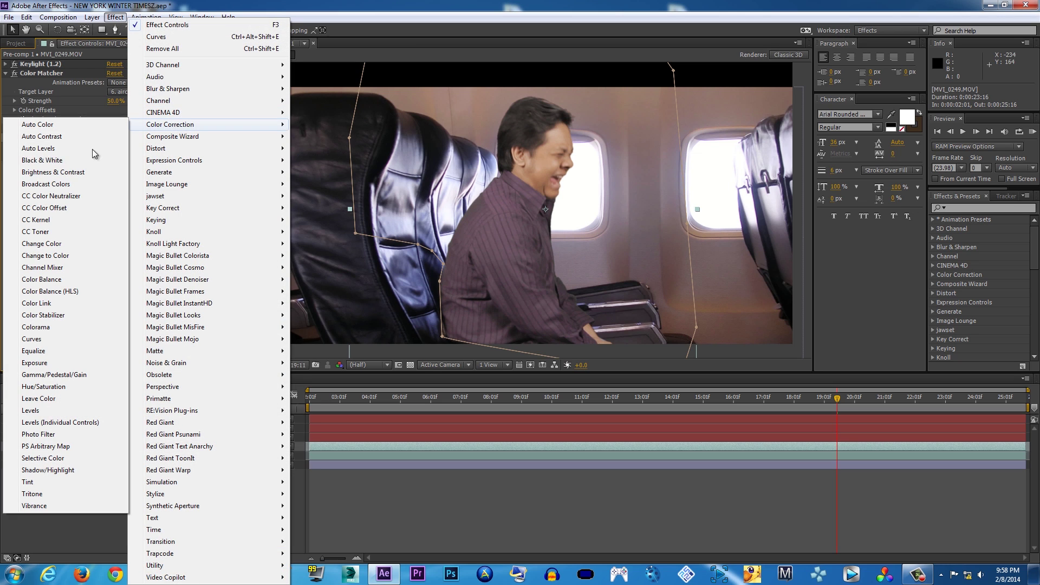
left_click(100, 172)
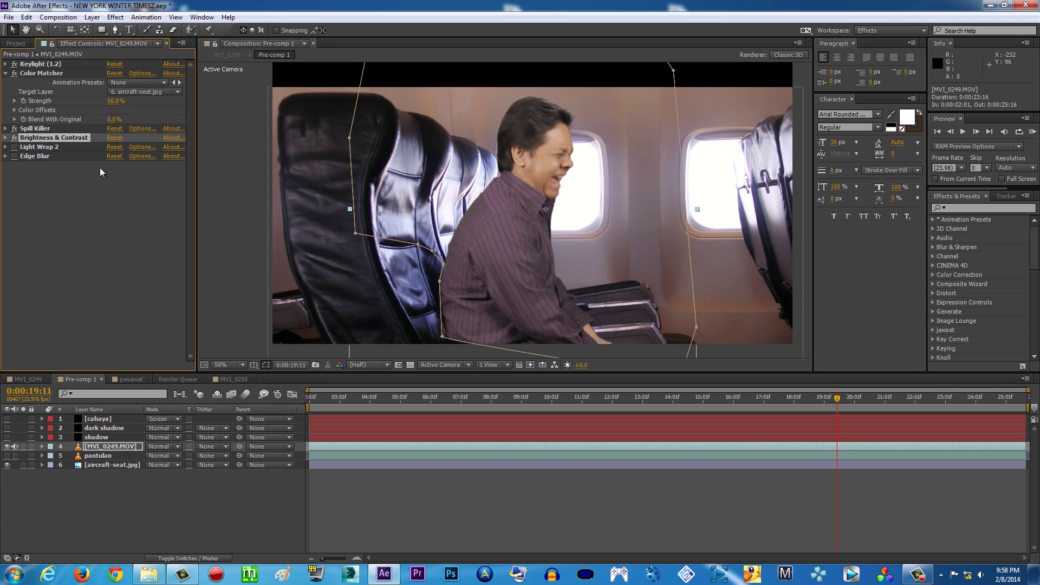
left_click(6, 138)
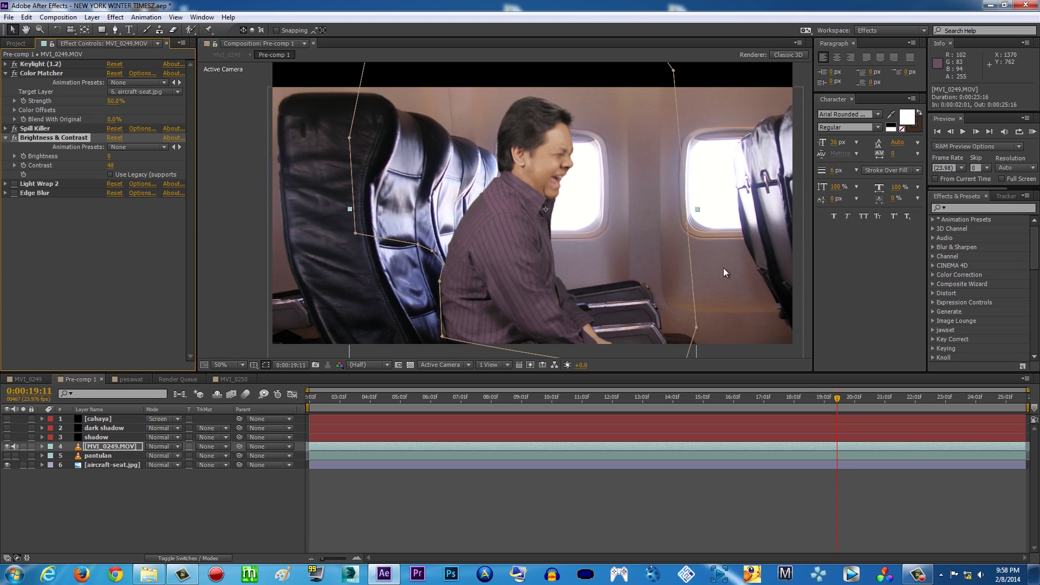
left_click(6, 139)
- Turn on the layer's Light Wrap 2 effect, comparing the edges of the man's hair and shirt with it on and off
left_click(38, 147)
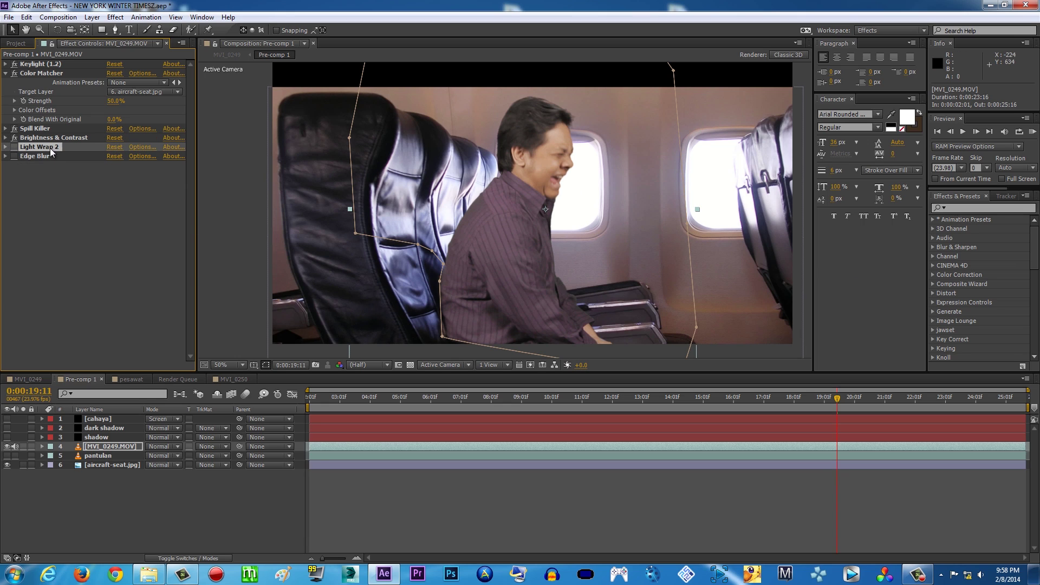
left_click(15, 148)
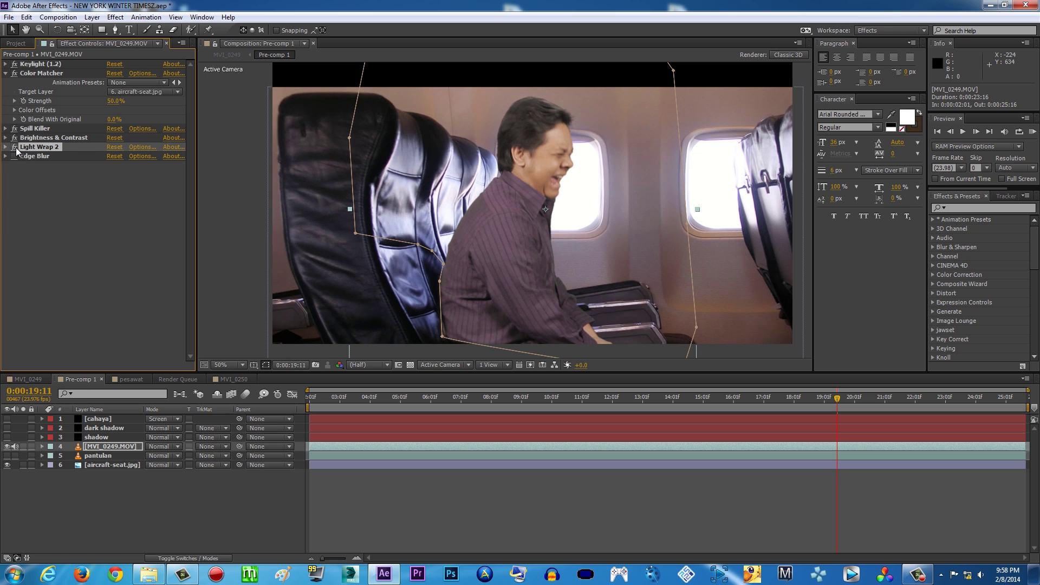
scroll(524, 205, "up", 2)
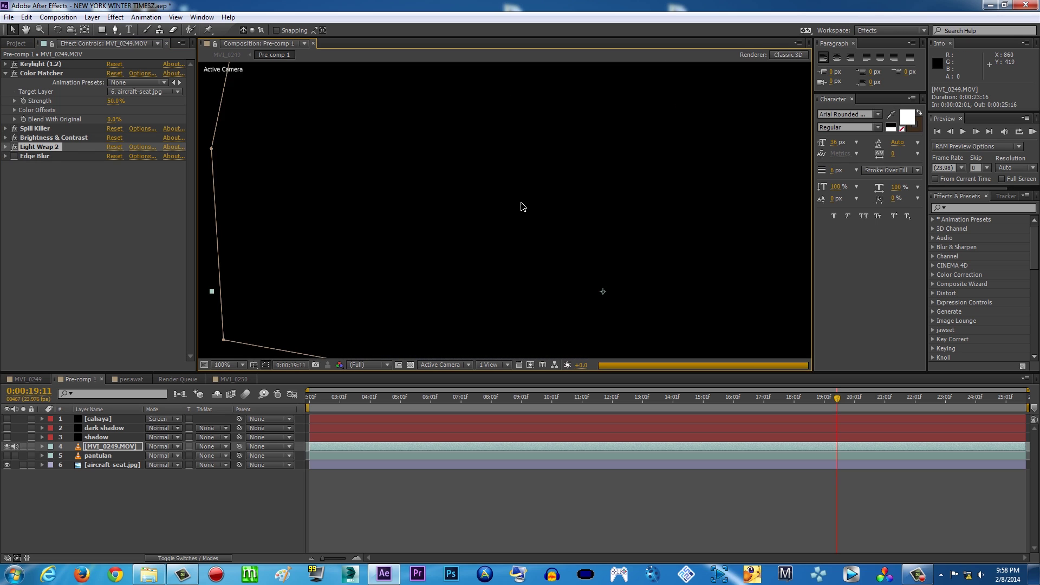
scroll(536, 181, "up", 2)
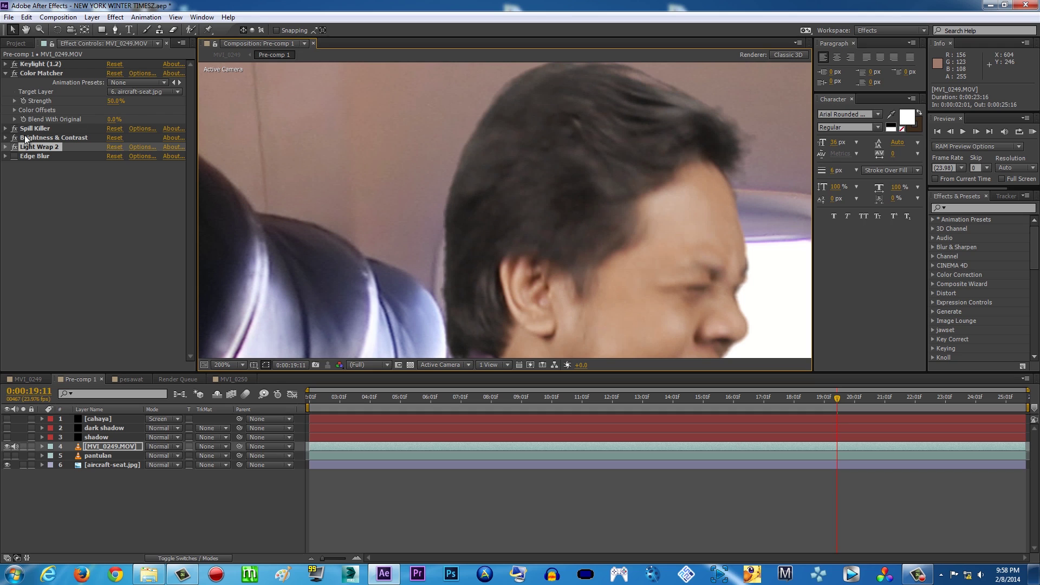
left_click(14, 147)
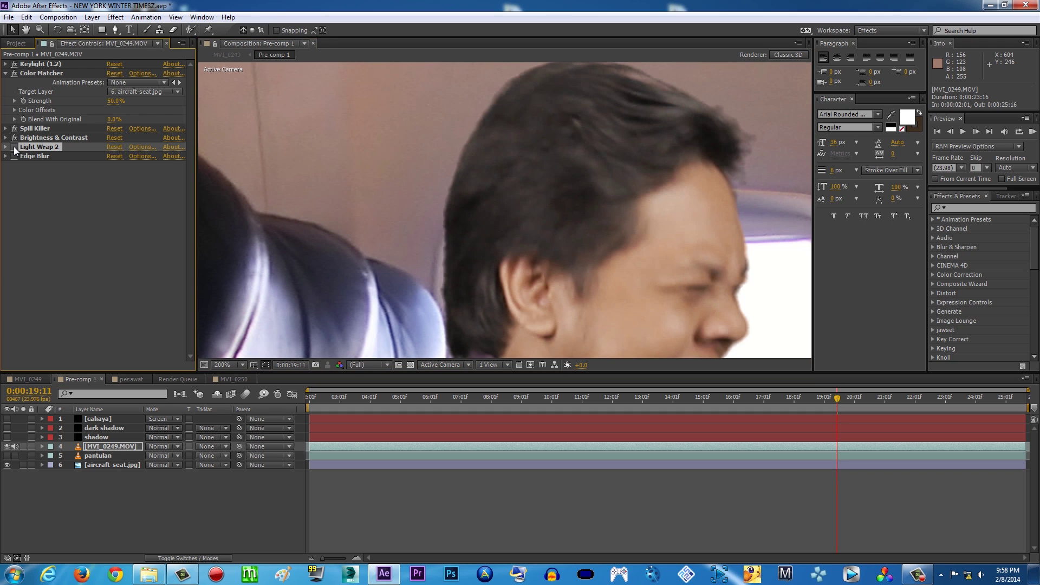
left_click(15, 148)
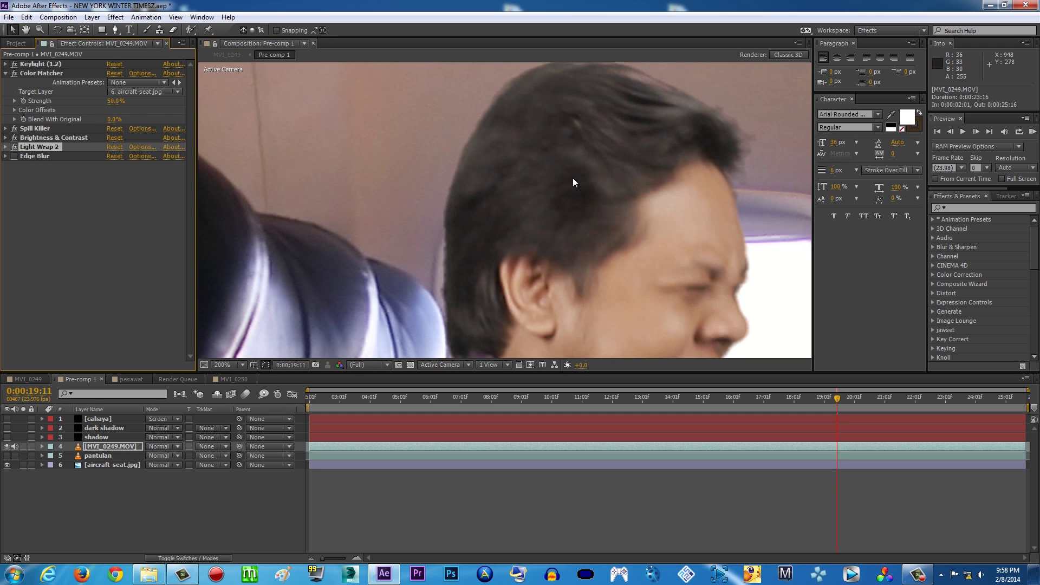
scroll(576, 179, "down", 2)
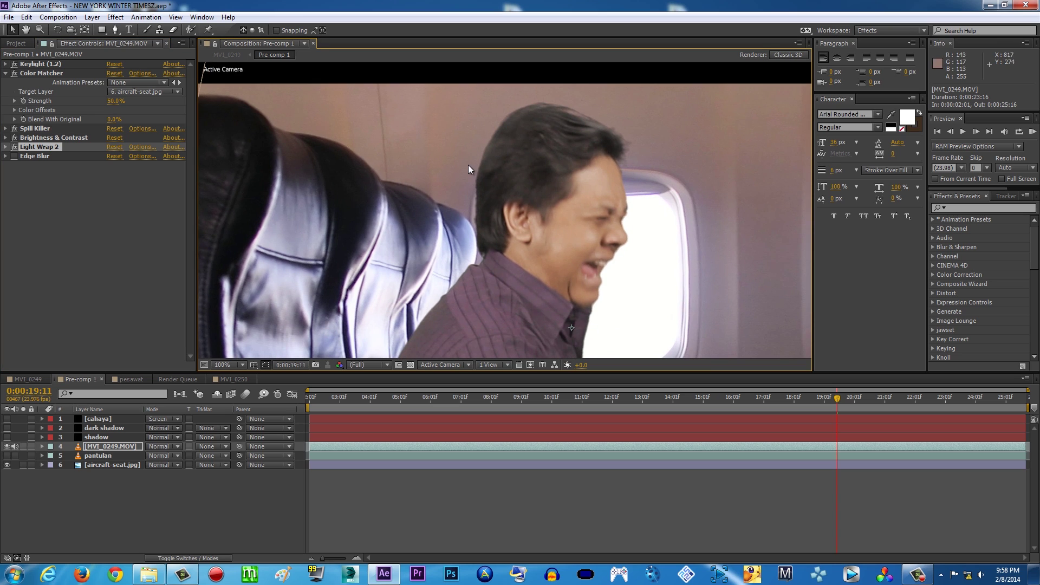
scroll(580, 267, "down", 5)
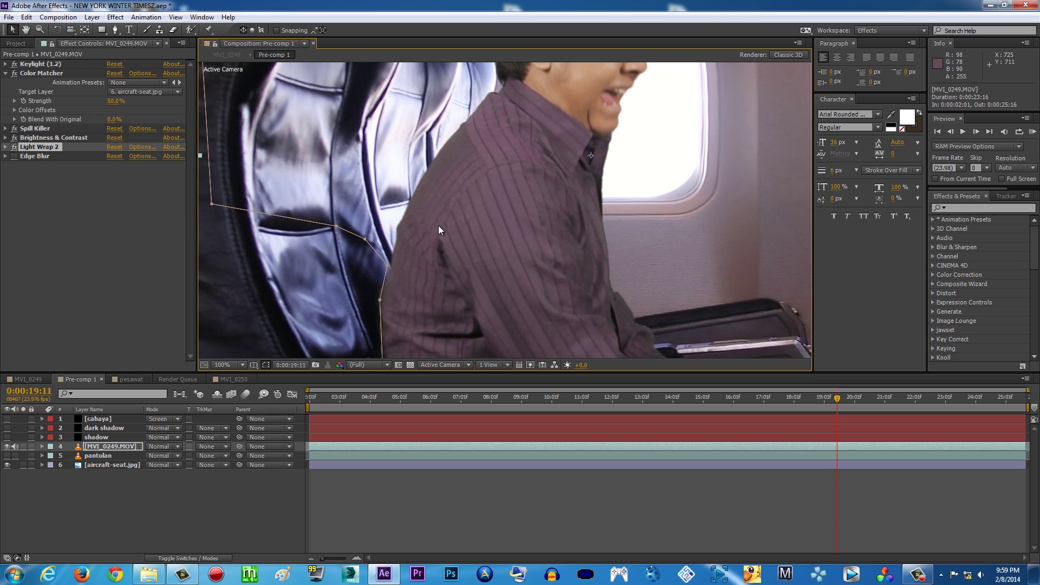
scroll(537, 267, "up", 4)
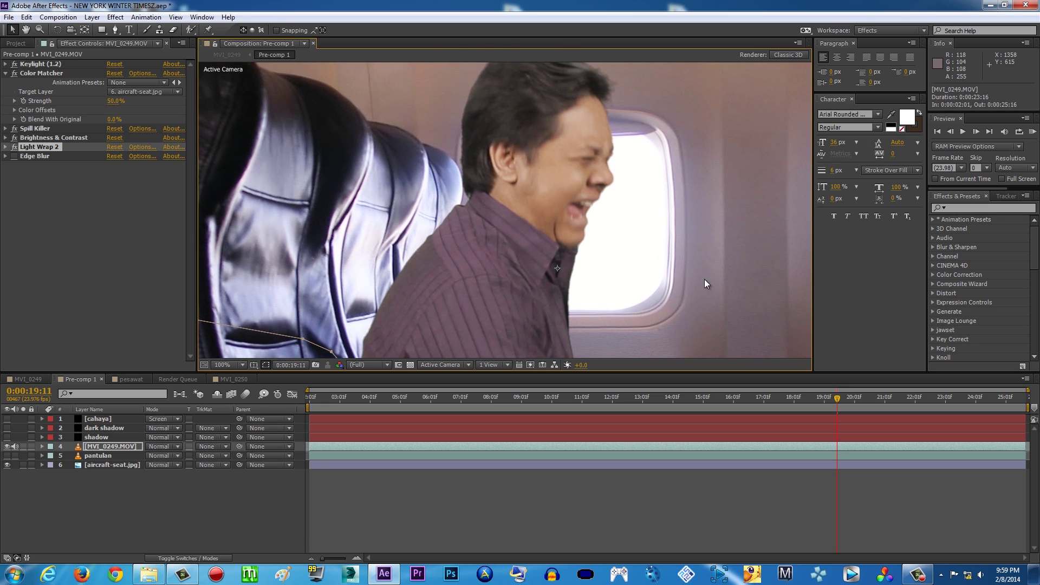
scroll(561, 257, "down", 2)
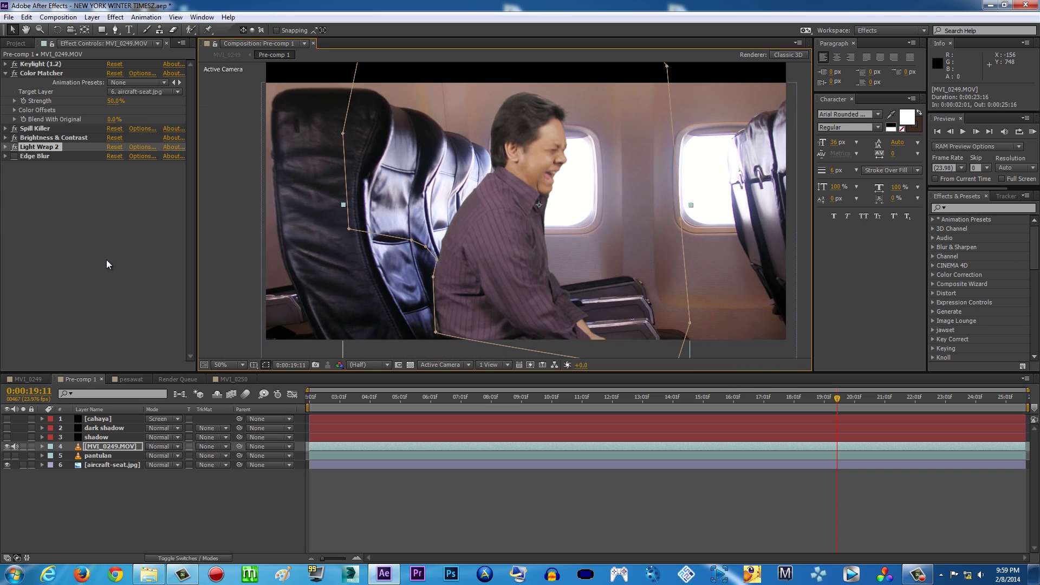
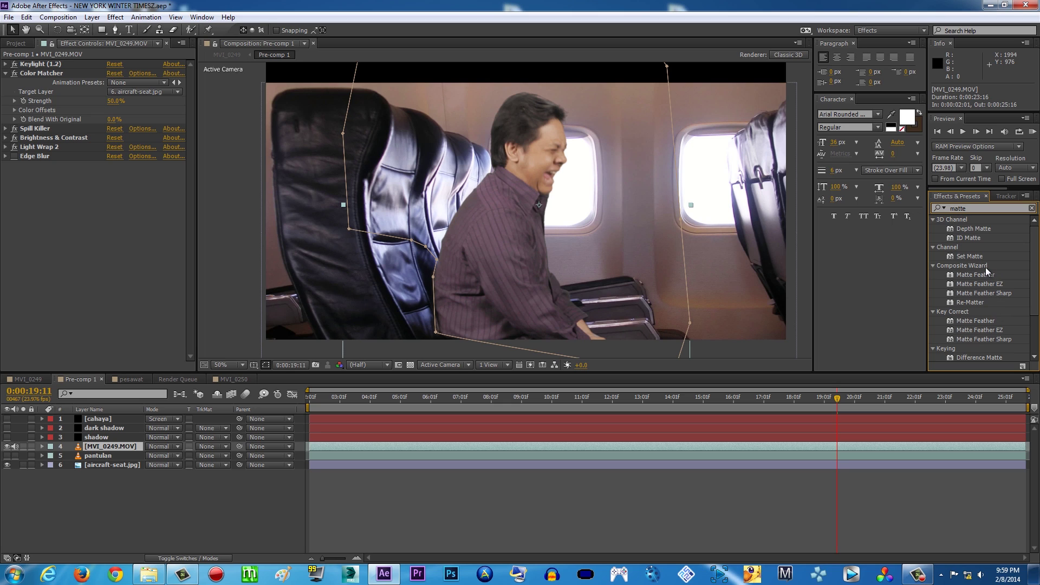
- Apply Matte Choker to the MVI_0249.MOV layer, setting Gray Level Softness 1 to 46% and Geometric Softness 2 to 15.40
type("choker")
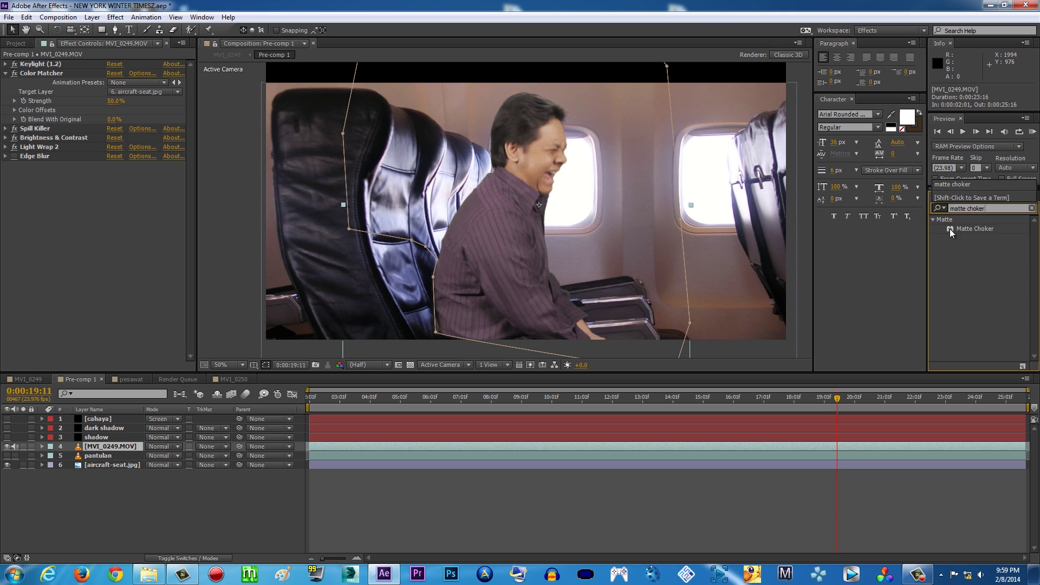
left_click_drag(950, 229, 414, 447)
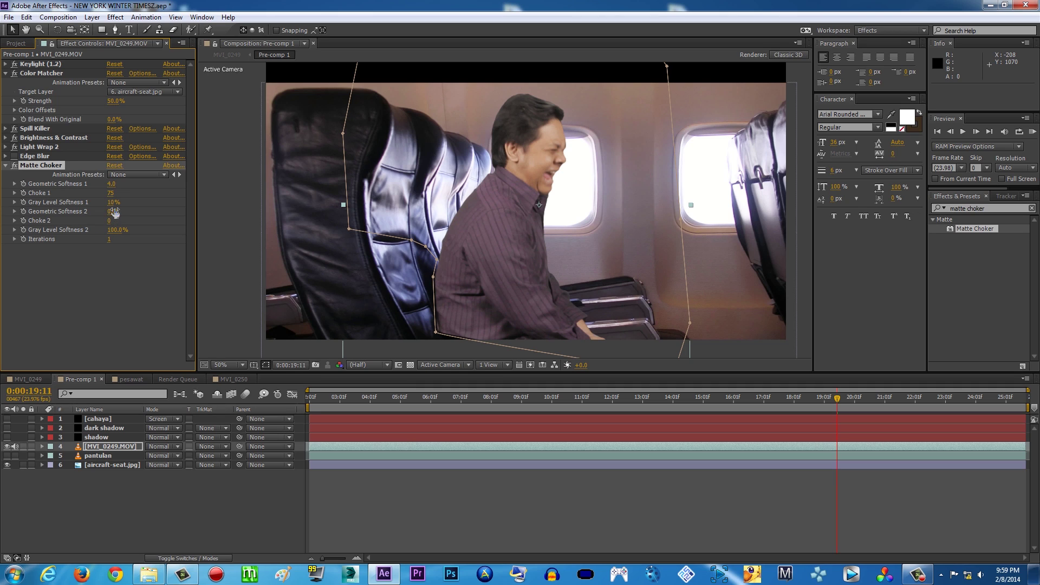
mouse_move(118, 201)
left_mouse_down()
mouse_move(153, 203)
mouse_move(135, 206)
left_mouse_up()
scroll(439, 232, "up", 2)
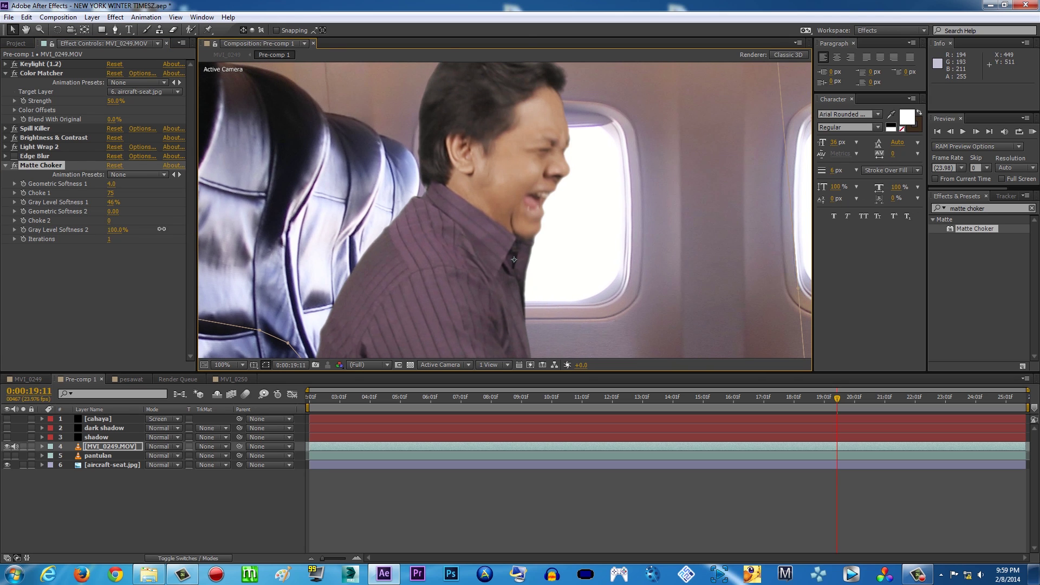
mouse_move(119, 211)
left_mouse_down()
mouse_move(154, 223)
mouse_move(83, 215)
mouse_move(111, 216)
left_mouse_up()
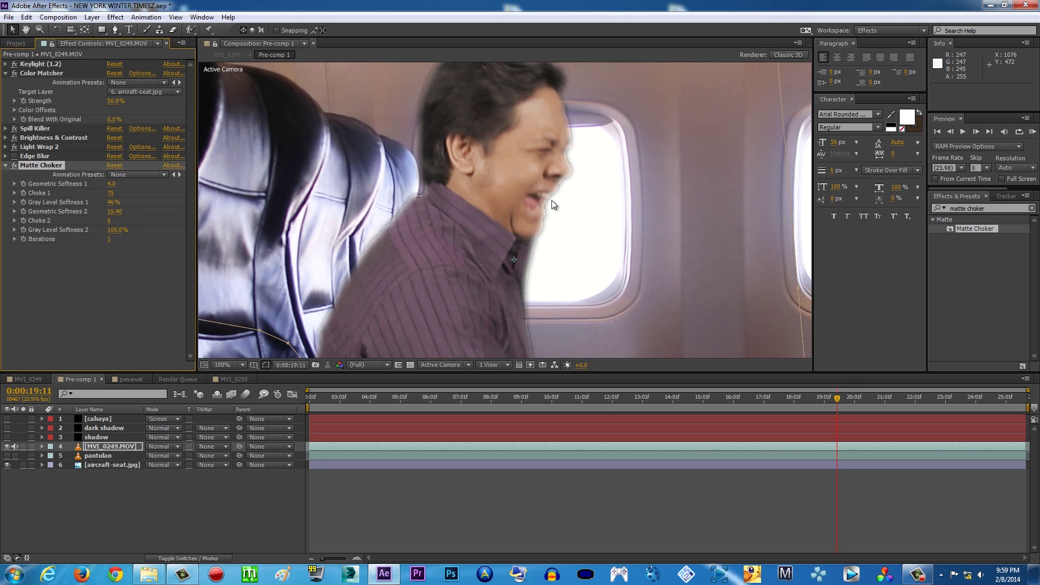
left_click_drag(552, 199, 546, 201)
- Try Matte Choker with Gray Level Softness 1 at 0% and a lower Choke 1, and delete the effect from the layer
left_click_drag(112, 200, 176, 203)
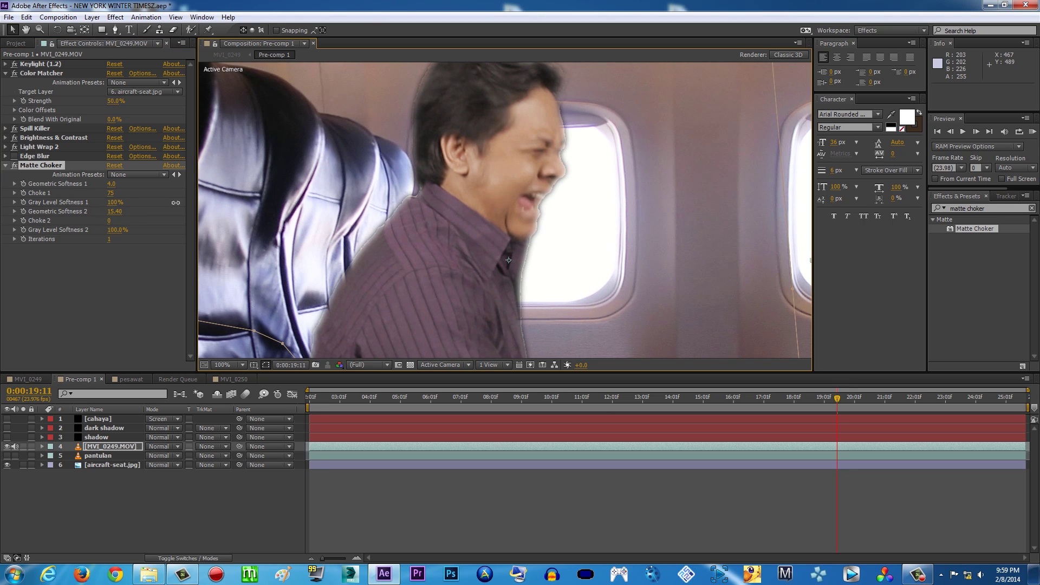
left_click_drag(110, 193, 139, 194)
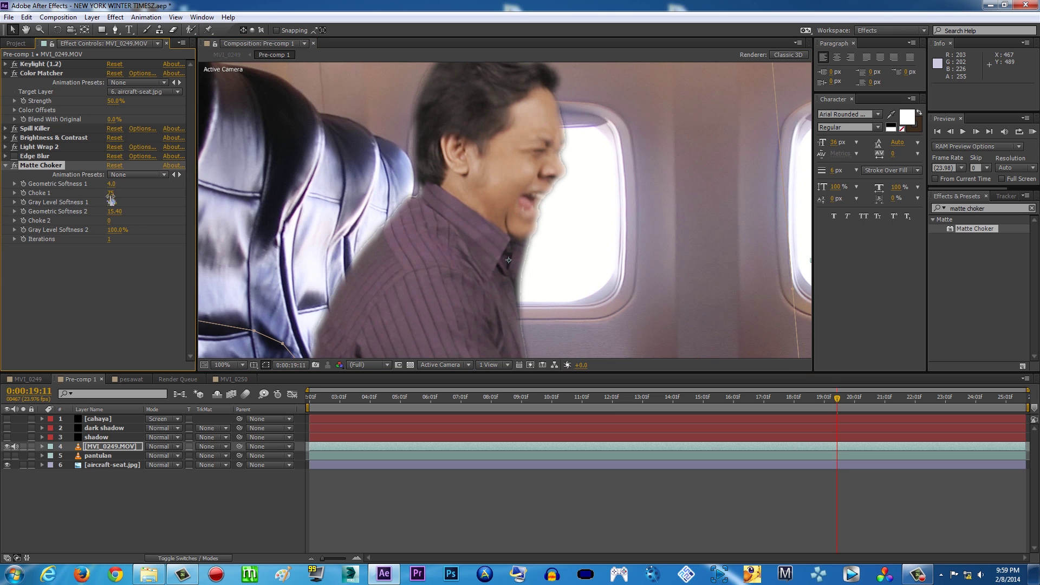
left_click_drag(217, 198, 162, 196)
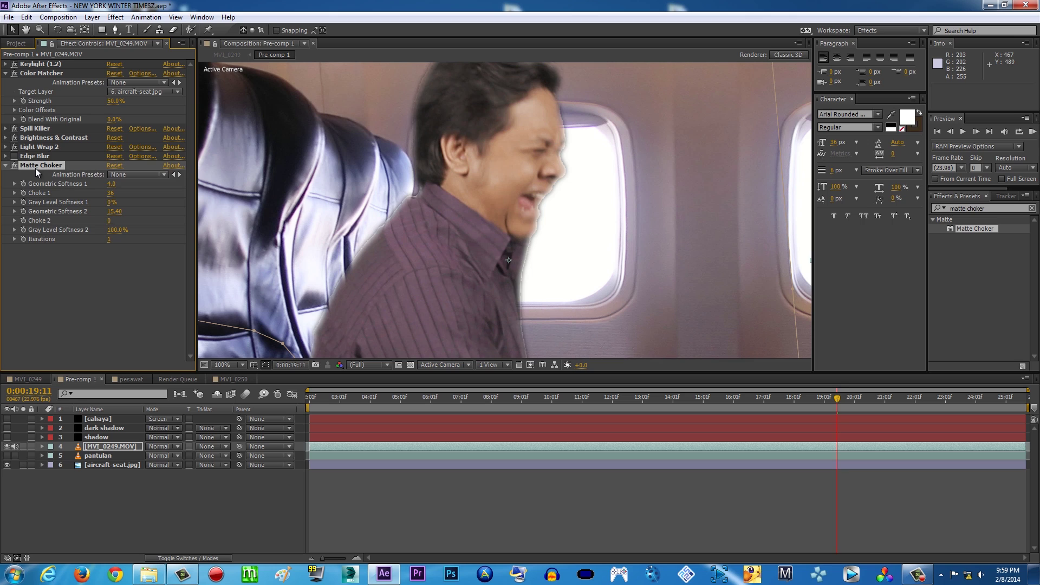
key("Delete")
- Expand Light Wrap 2's settings, examine the man's hair edge and the Background Layer choice, and select the aircraft-seat.jpg layer
left_click(33, 150)
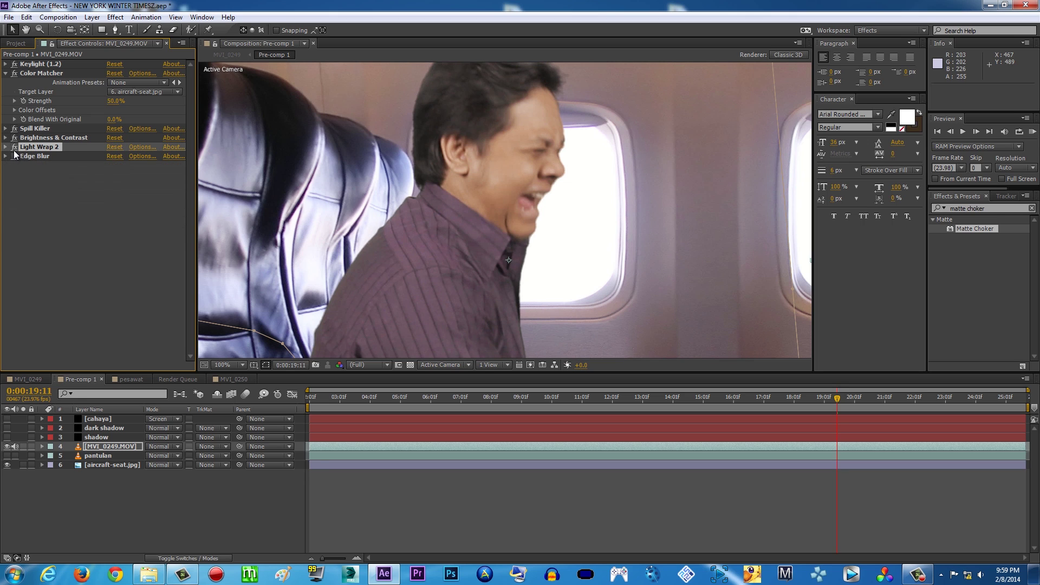
left_click(7, 147)
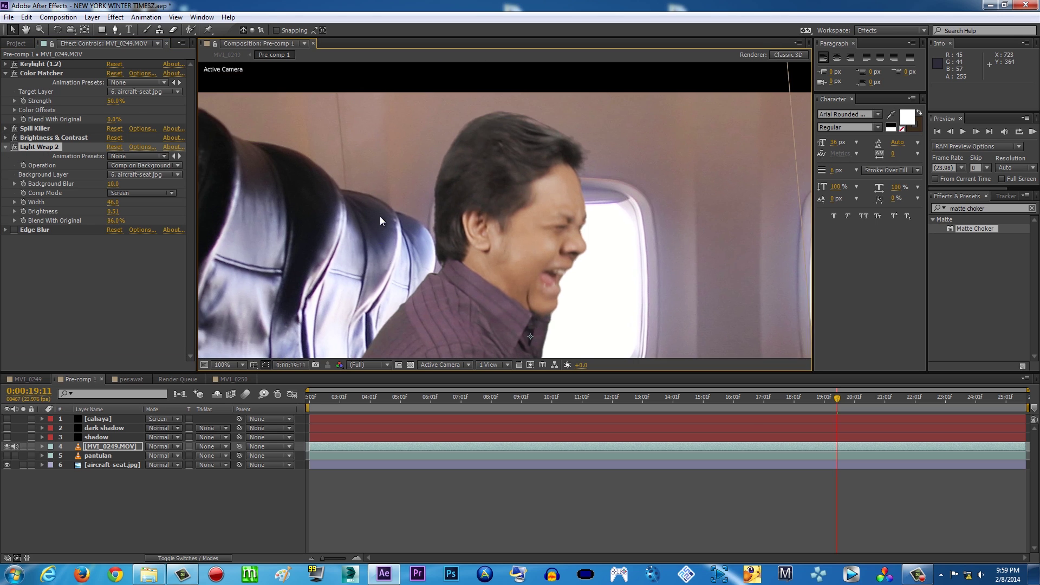
scroll(391, 217, "up", 2)
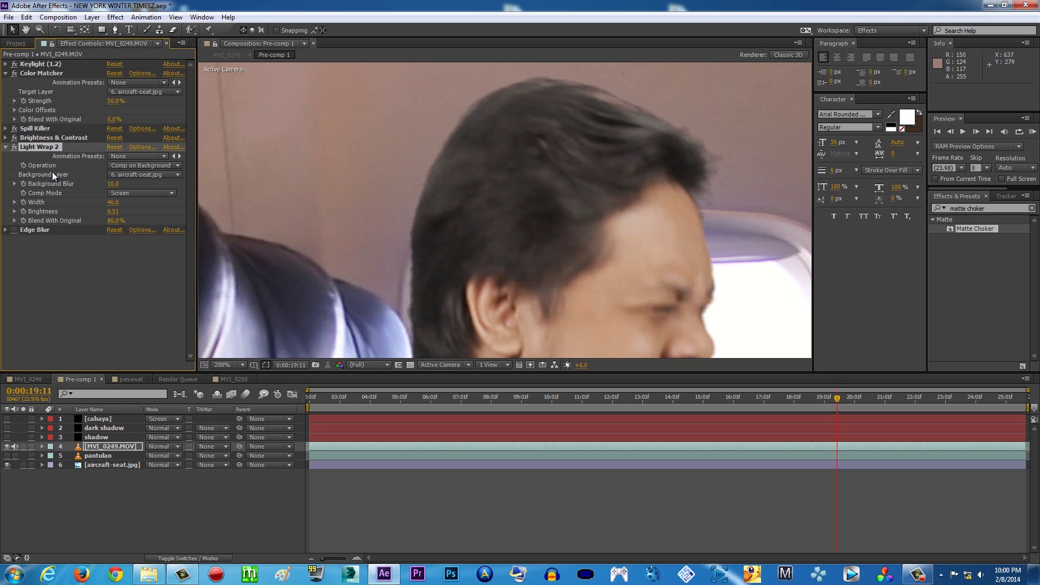
left_click(144, 174)
left_click(96, 466)
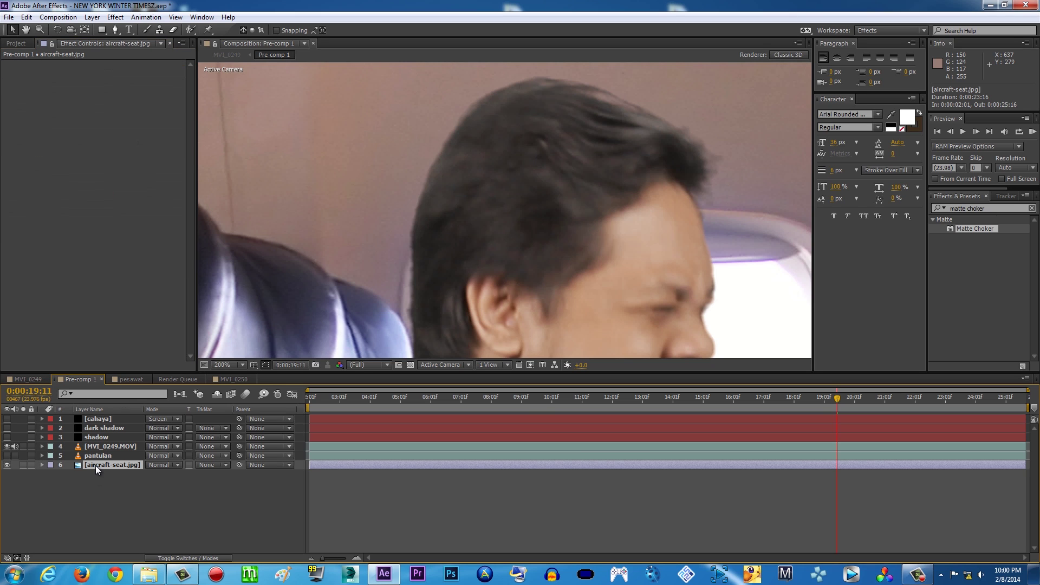
- Choose aircraft-seat.jpg as the Background Layer of Light Wrap 2 on the MVI_0249.MOV layer
left_click(114, 447)
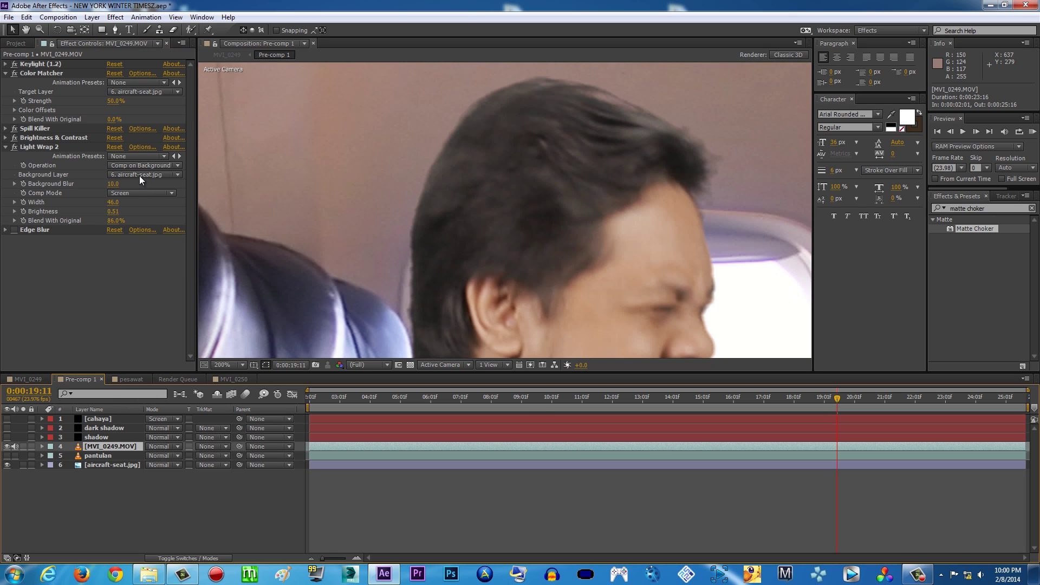
left_click(148, 174)
left_click(142, 263)
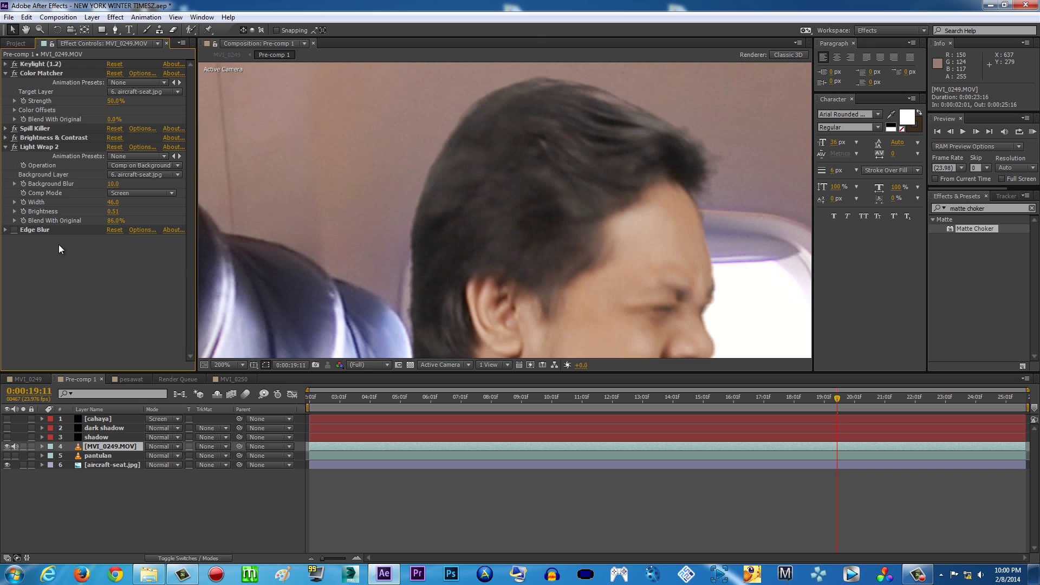
scroll(393, 228, "down", 2)
left_click_drag(458, 244, 440, 188)
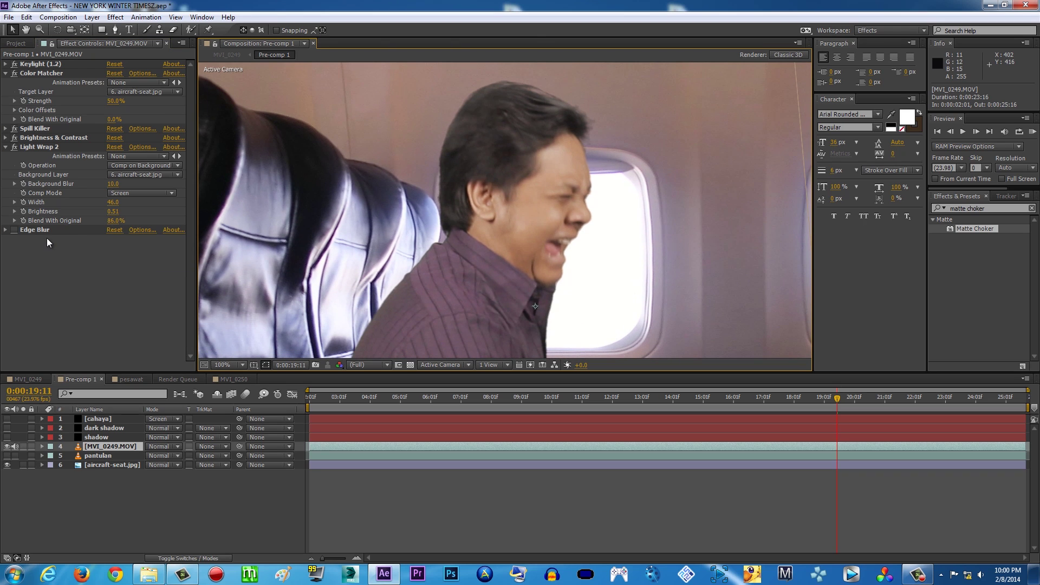
- Collapse Light Wrap 2's settings and turn on Edge Blur, comparing the edges of the man's hair and face with it off and on
left_click(7, 148)
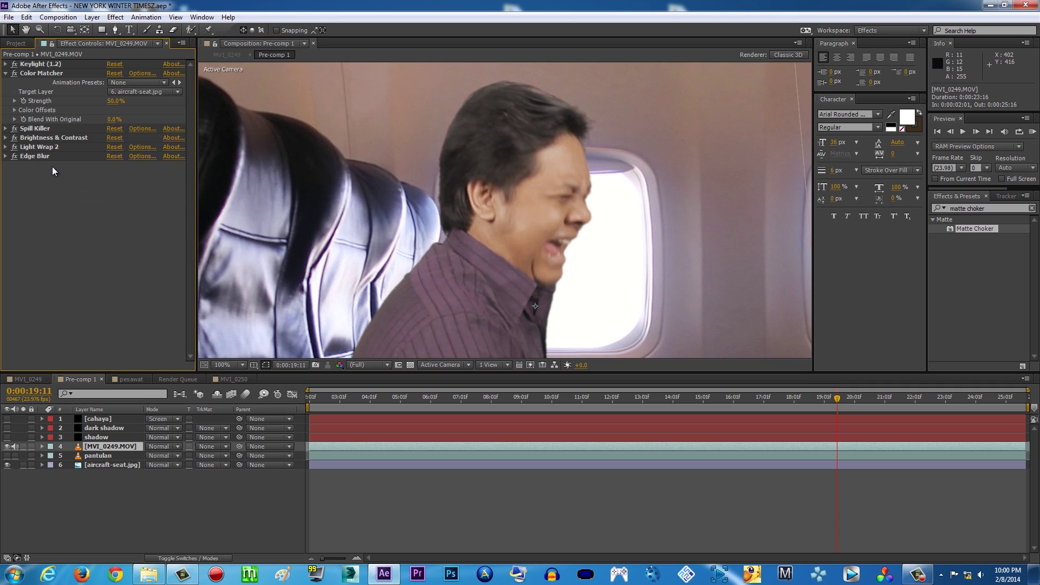
left_click(14, 156)
scroll(474, 227, "up", 4)
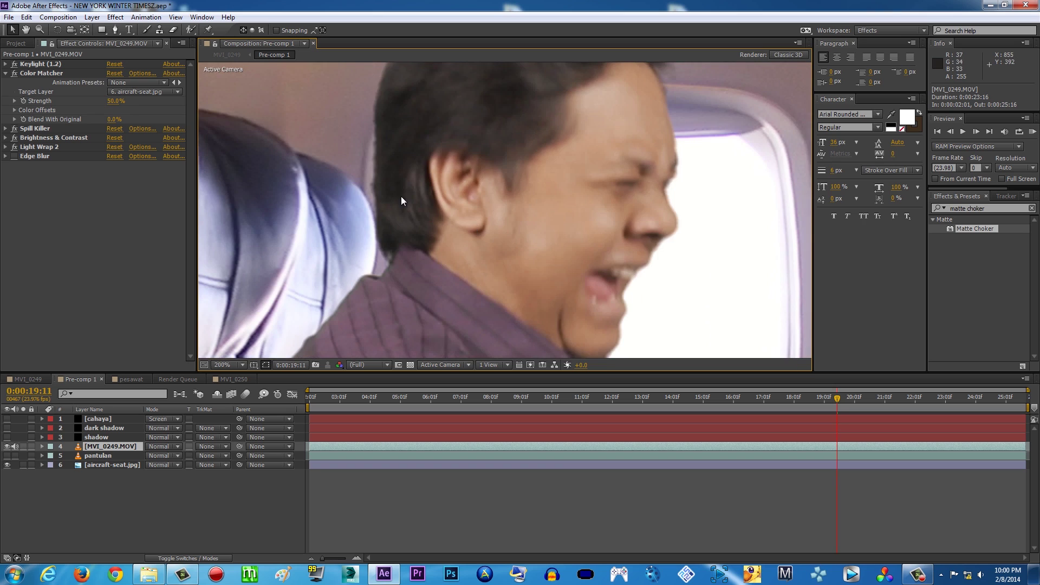
scroll(426, 220, "down", 2)
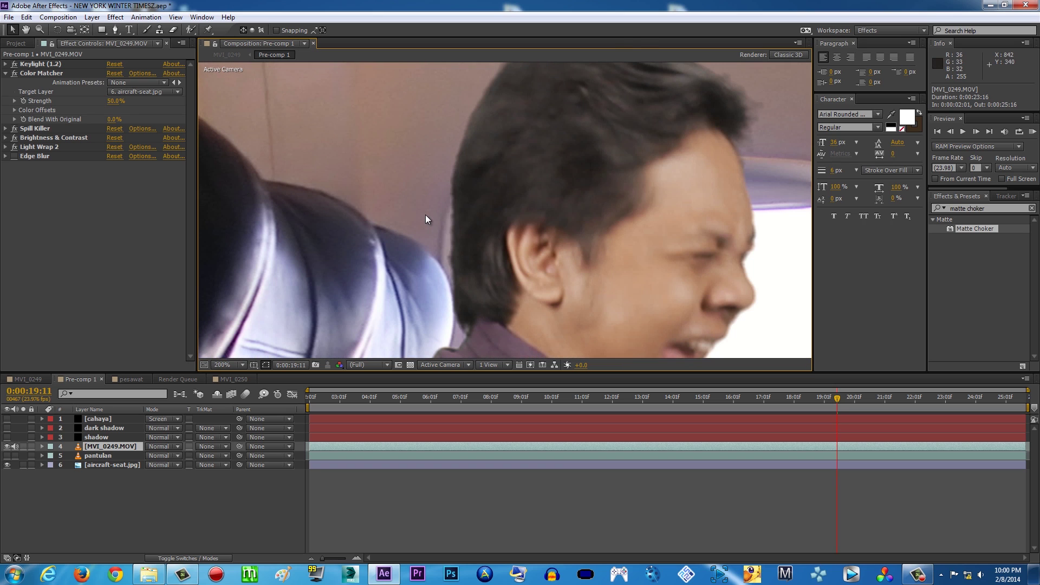
left_click(15, 156)
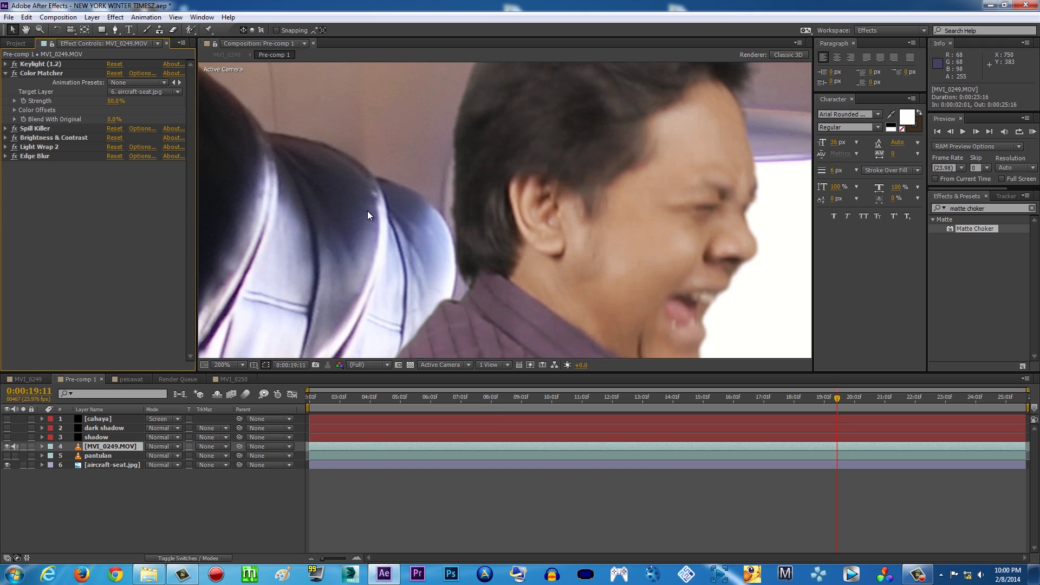
scroll(370, 213, "down", 6)
scroll(380, 216, "up", 2)
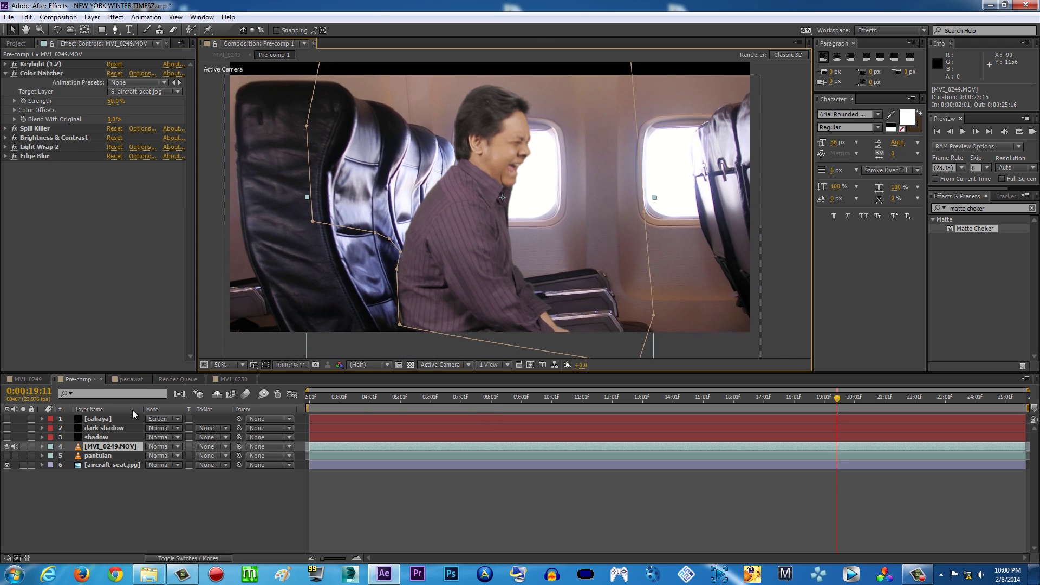
- Check the composite in the MVI_0249 composition, and return to Pre-comp 1
left_click(210, 310)
scroll(336, 281, "left", 1)
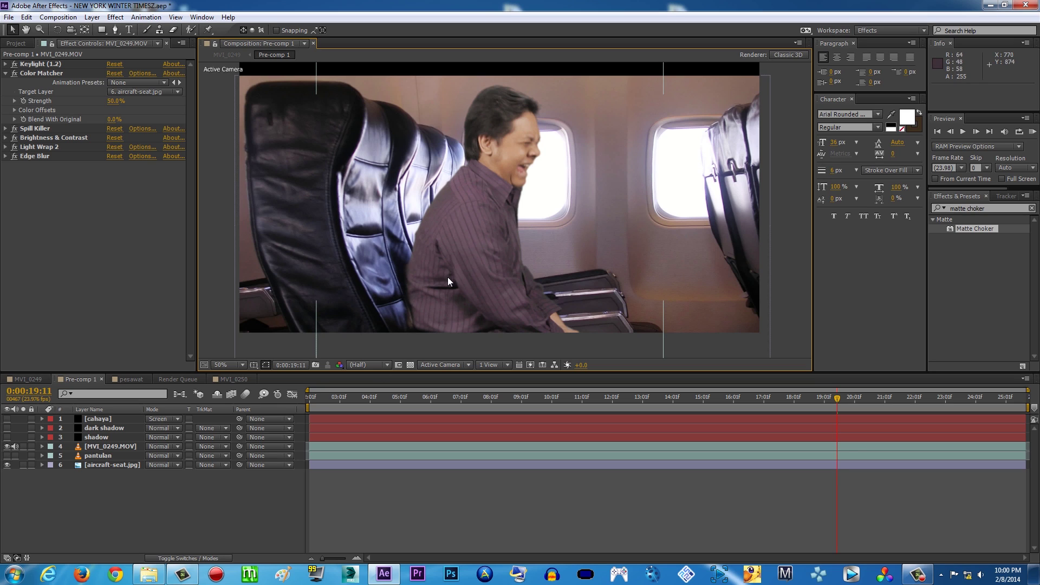
left_click(30, 379)
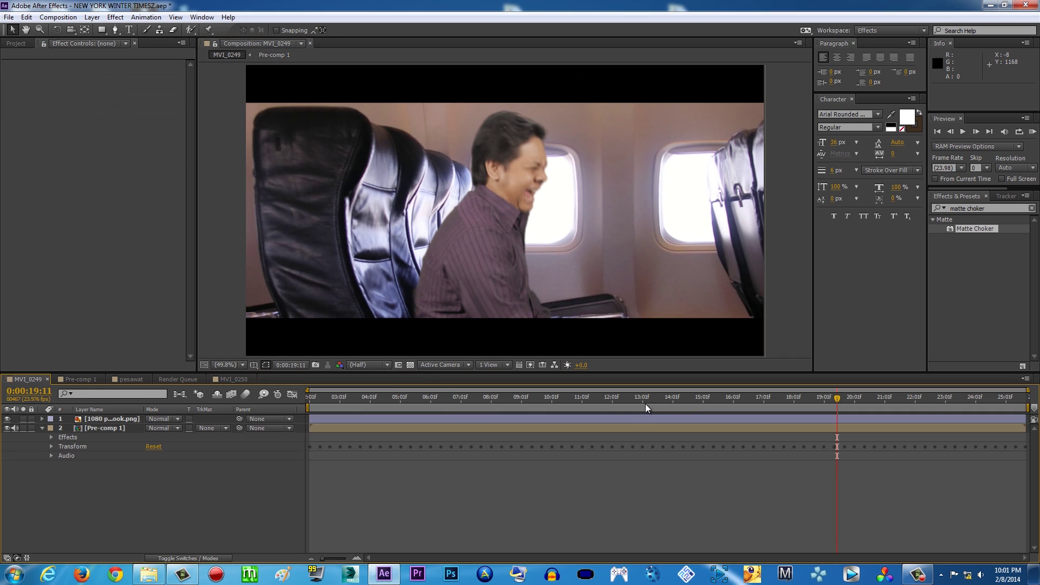
left_click(72, 382)
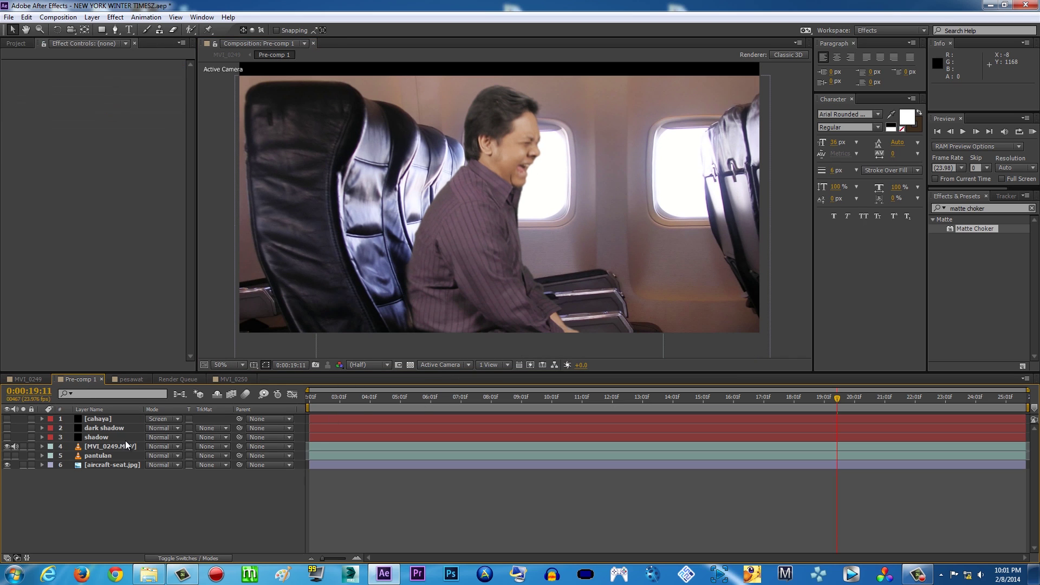
- Compare the seats behind the man with the pantulan layer shown and hidden, and reselect the MVI_0249.MOV layer
left_click(111, 457)
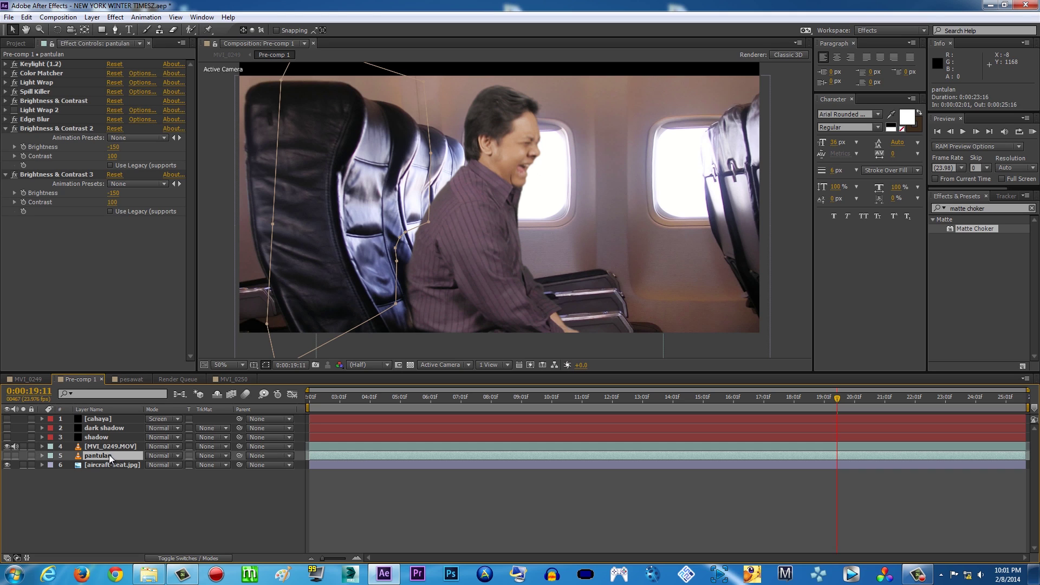
left_click(7, 456)
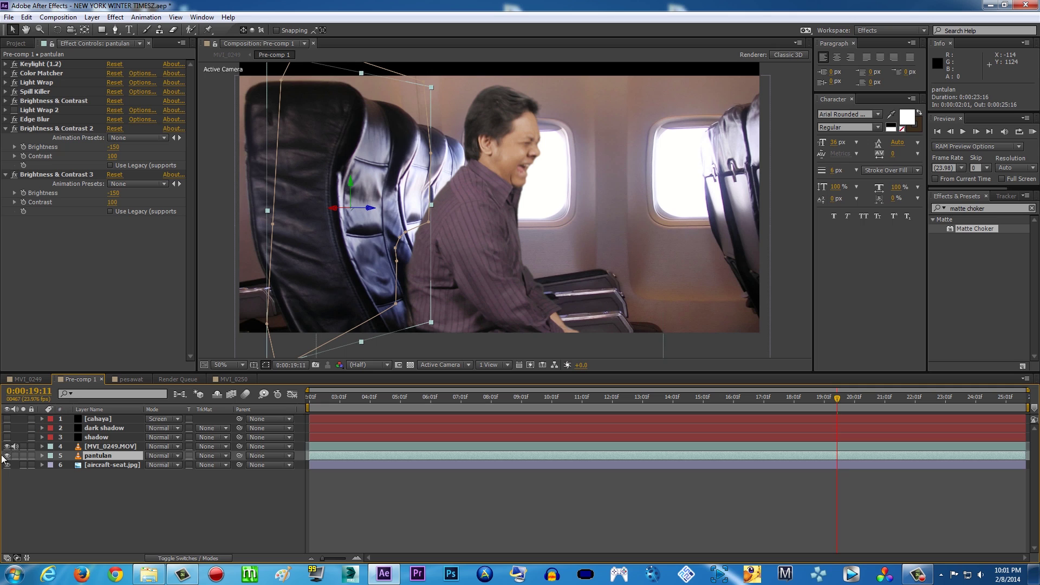
left_click(7, 456)
left_click(127, 446)
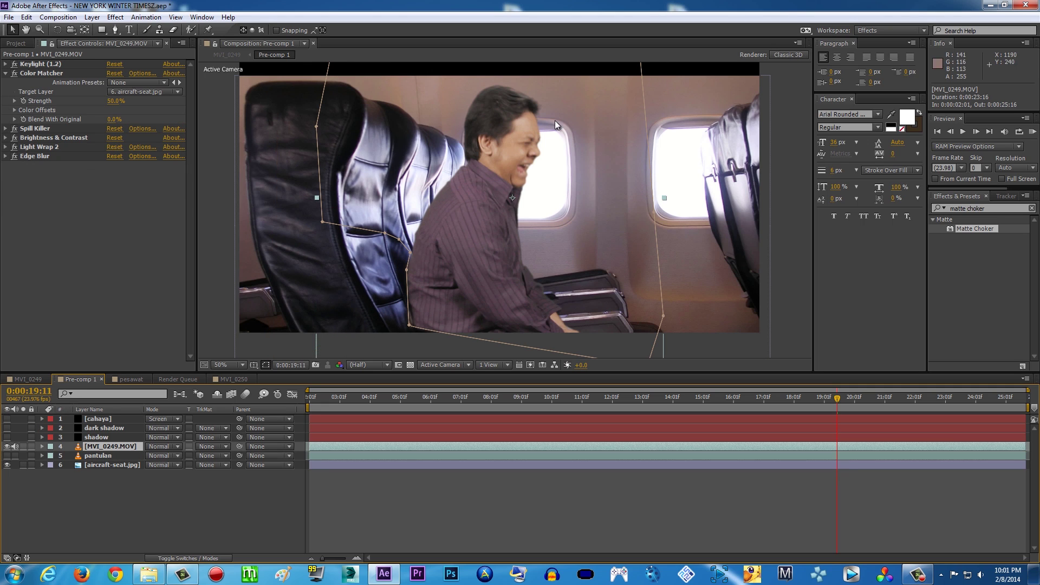
- Isolate the pantulan layer over the transparency grid and examine its reflection at different times in the composition
left_click(7, 456)
left_click(7, 446)
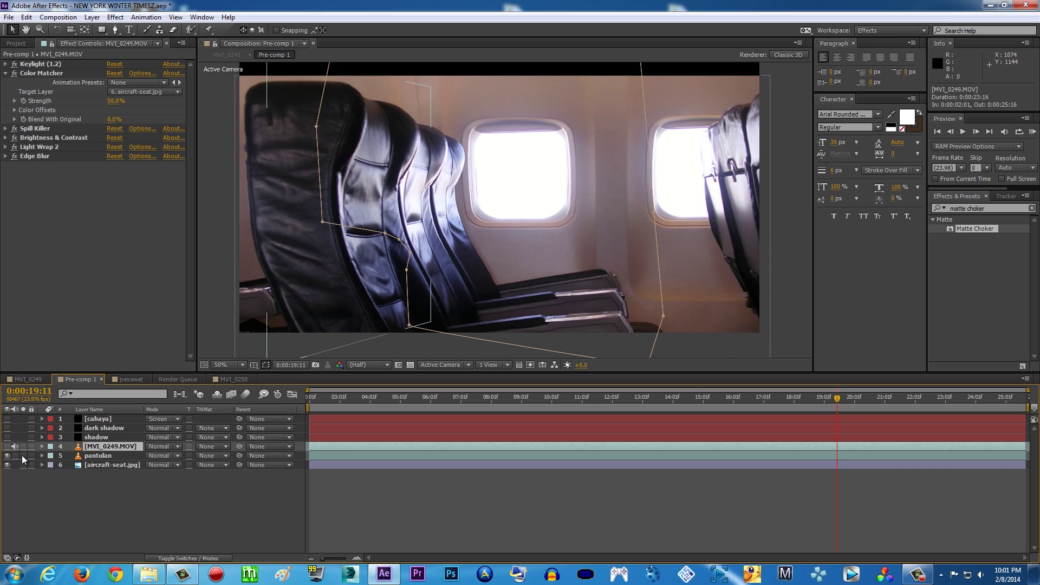
left_click(23, 456)
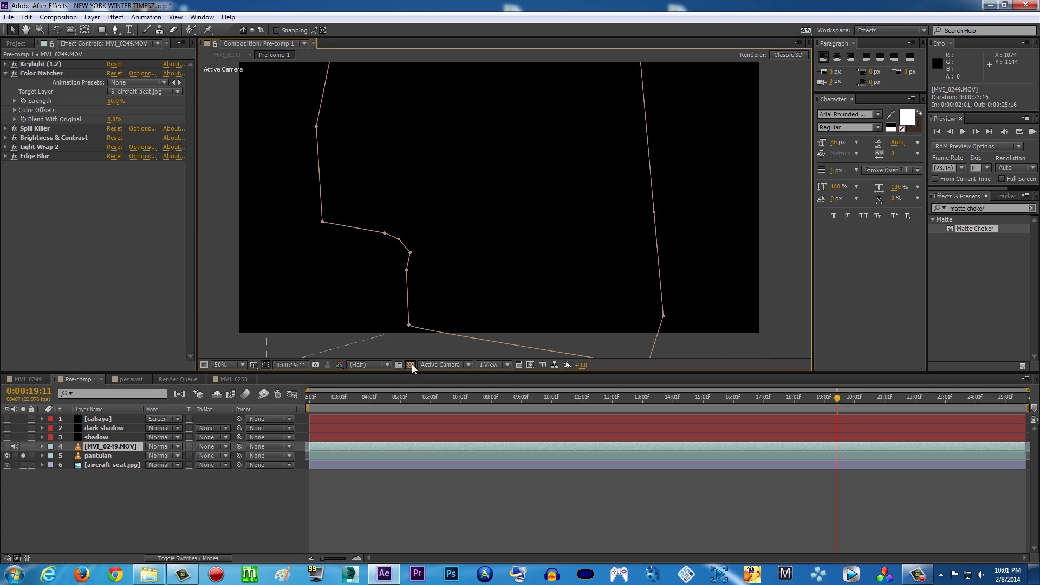
left_click(398, 365)
left_click(323, 398)
mouse_move(338, 398)
left_mouse_down()
mouse_move(398, 396)
mouse_move(318, 397)
left_mouse_up()
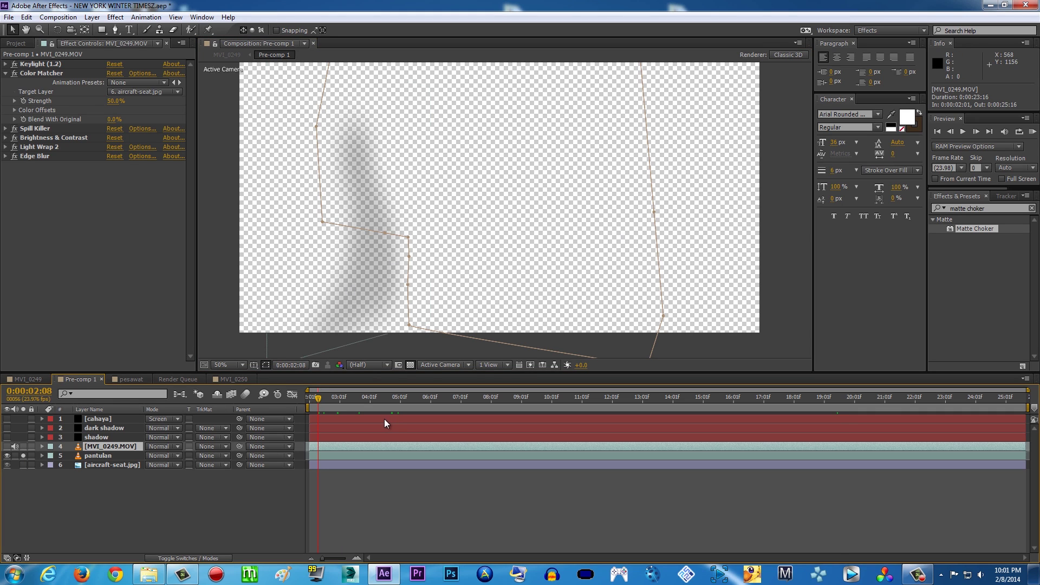
left_click_drag(383, 396, 800, 397)
left_click(328, 397)
- End the isolation of pantulan and compare the composite with the man, pantulan and aircraft-seat.jpg layers shown and hidden
left_click(7, 456)
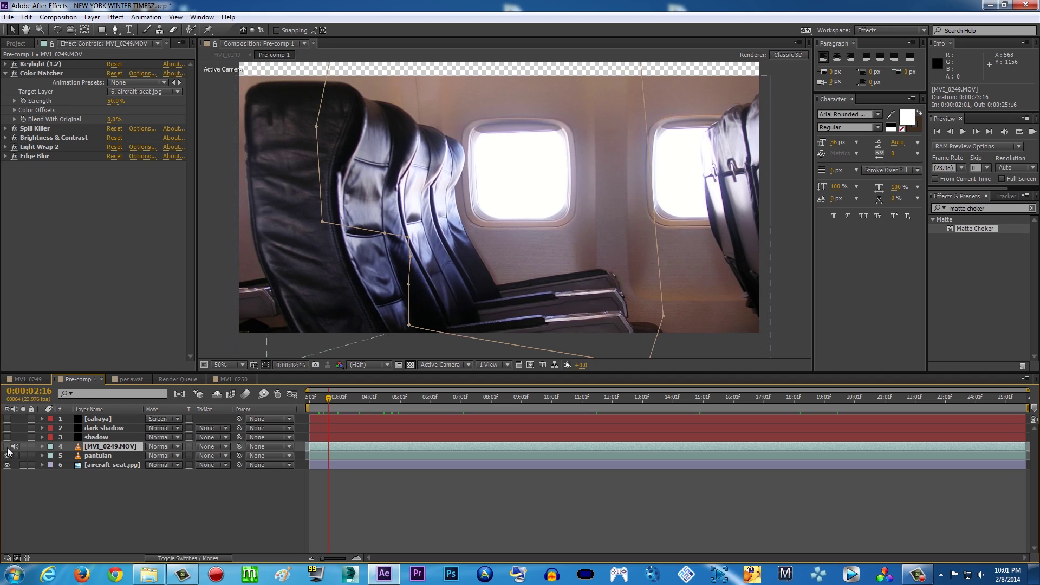
left_click(7, 446)
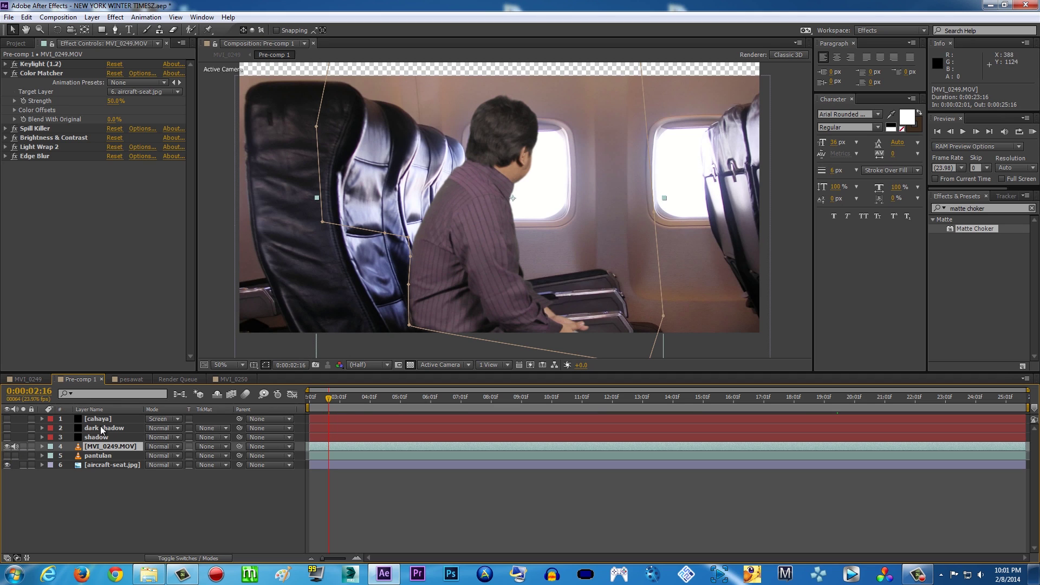
left_click(7, 465)
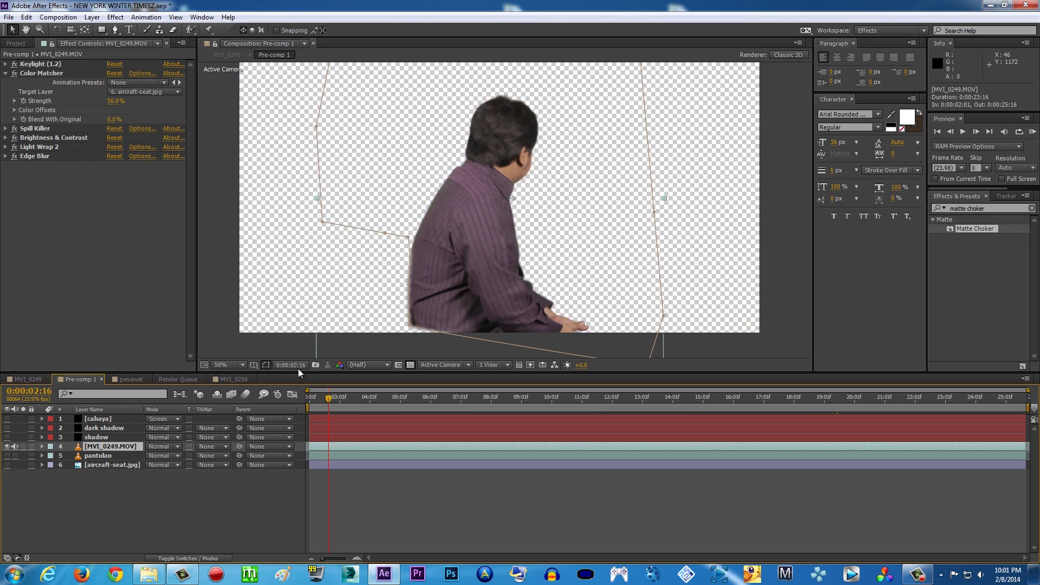
left_click(7, 464)
left_click(7, 455)
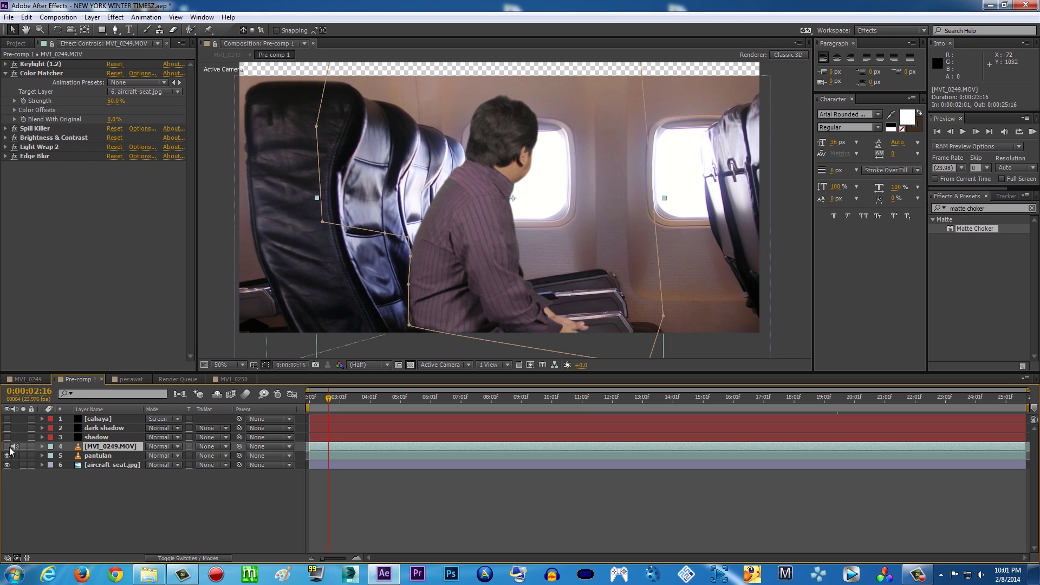
left_click(7, 447)
- Examine the pantulan layer's Brightness & Contrast 2 and 3 effects and the feather and path settings of its Mask 1
left_click(96, 455)
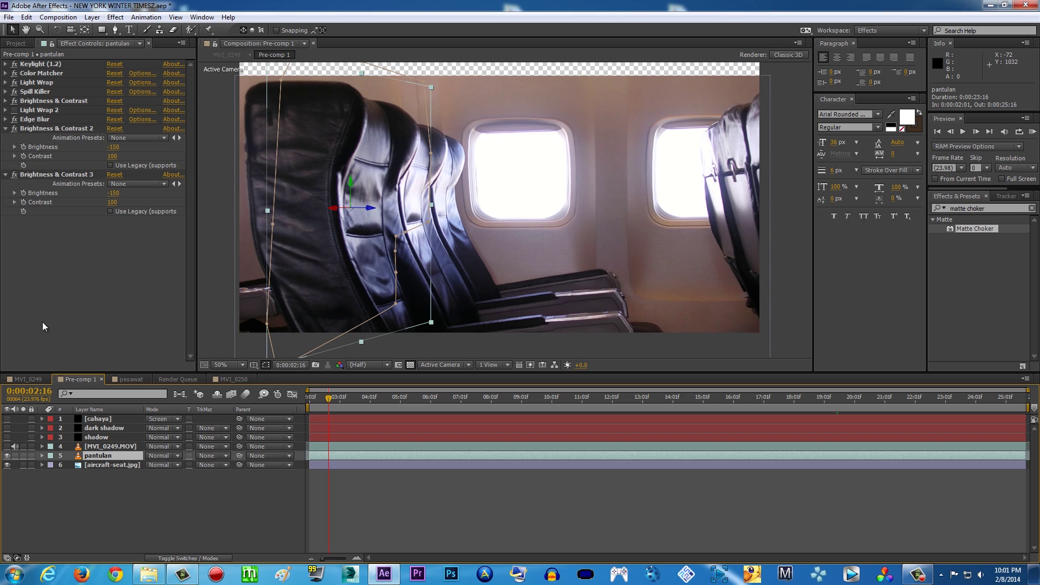
left_click(47, 129)
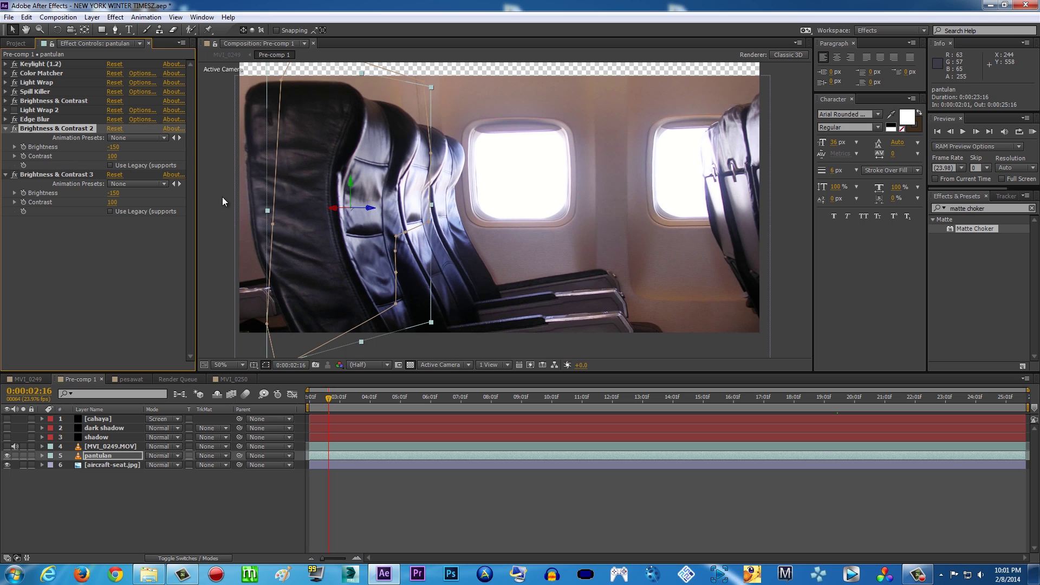
left_click(62, 175)
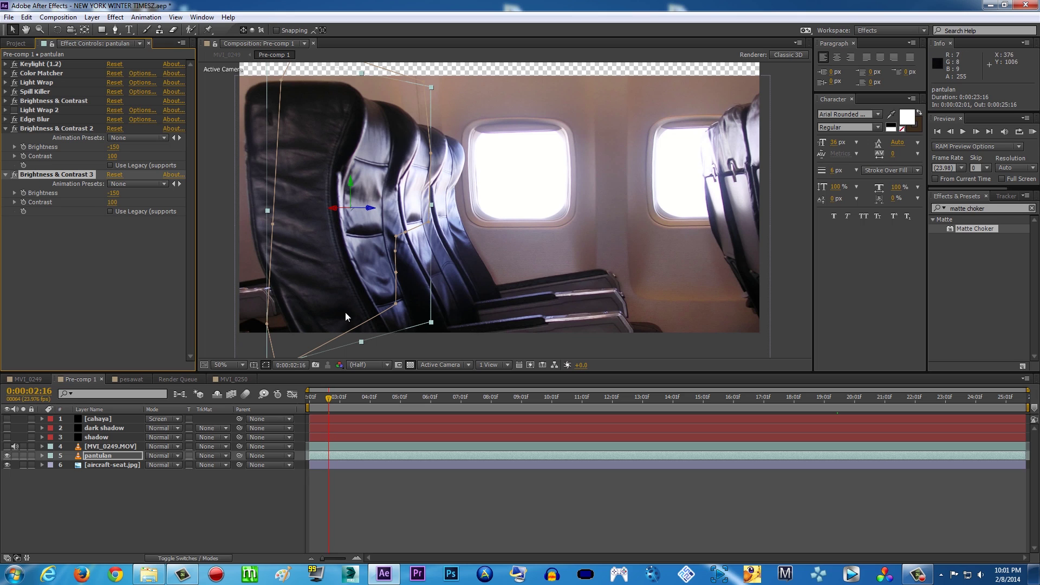
left_click(42, 456)
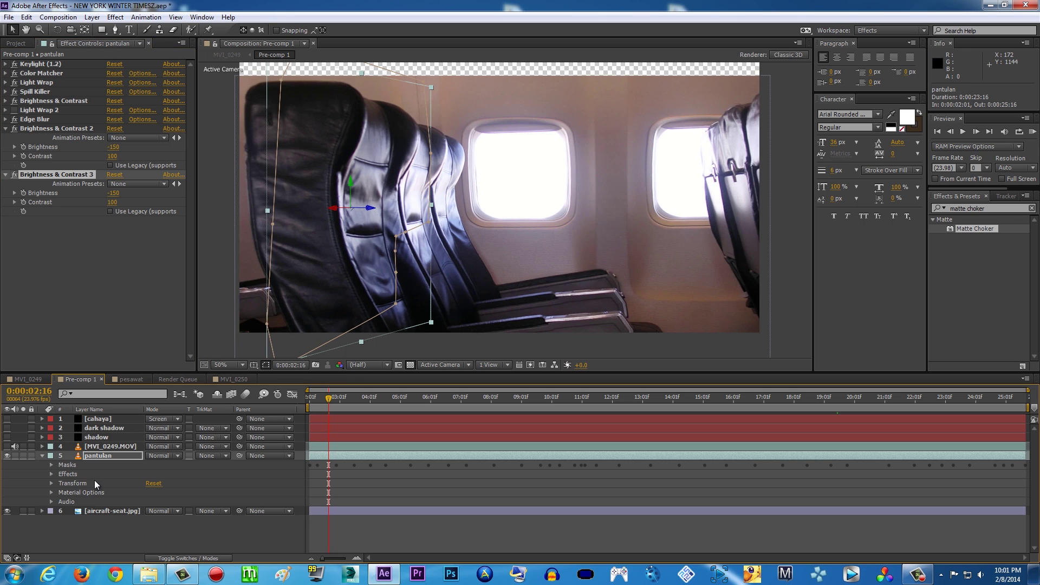
left_click(53, 464)
left_click(61, 474)
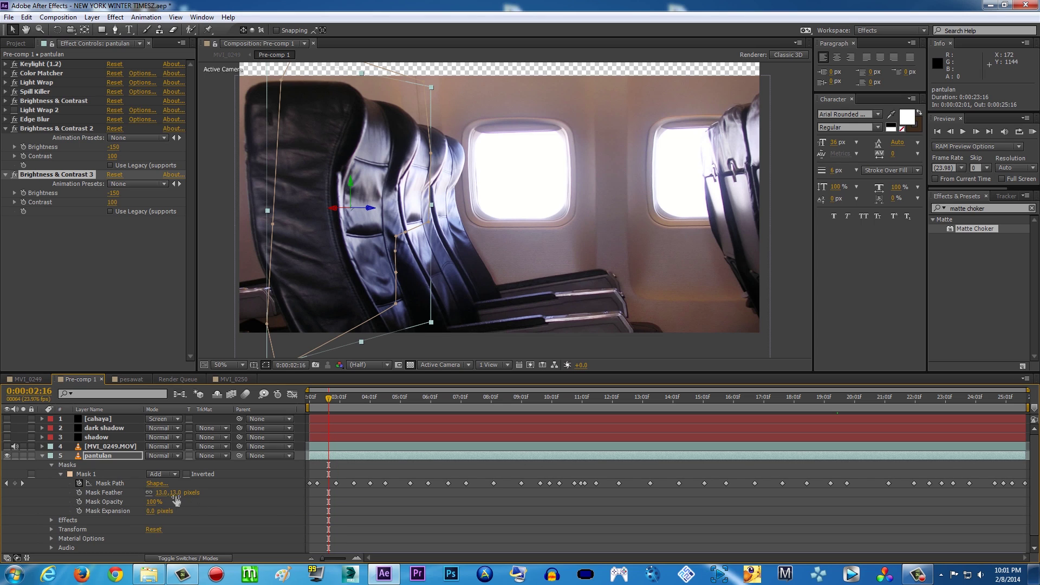
left_click(43, 456)
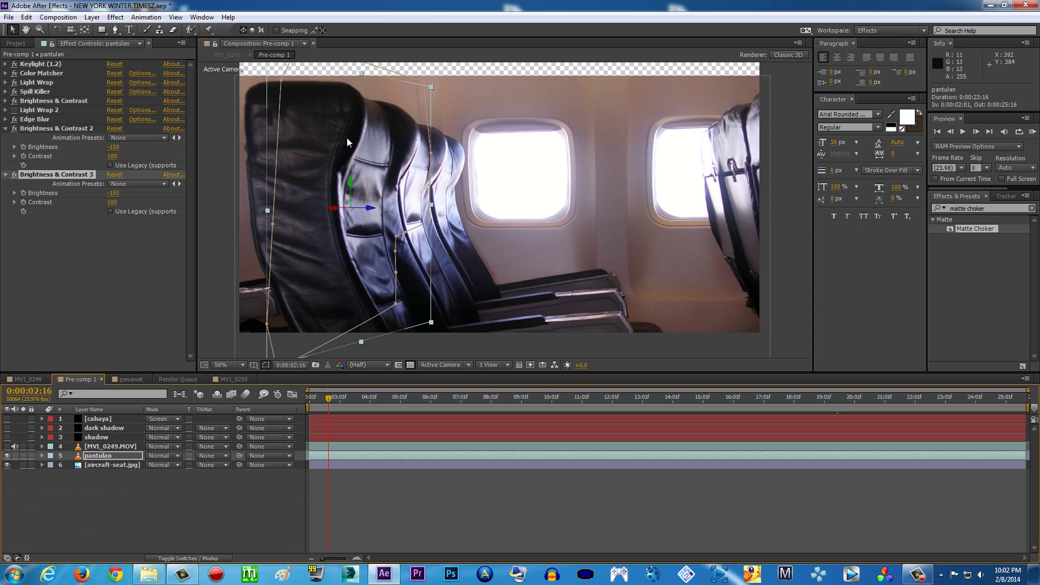
- Compare the seats with pantulan off and on, and show it together with the MVI_0249.MOV layer
left_click(7, 456)
left_click(7, 455)
left_click(7, 447)
left_click(226, 235)
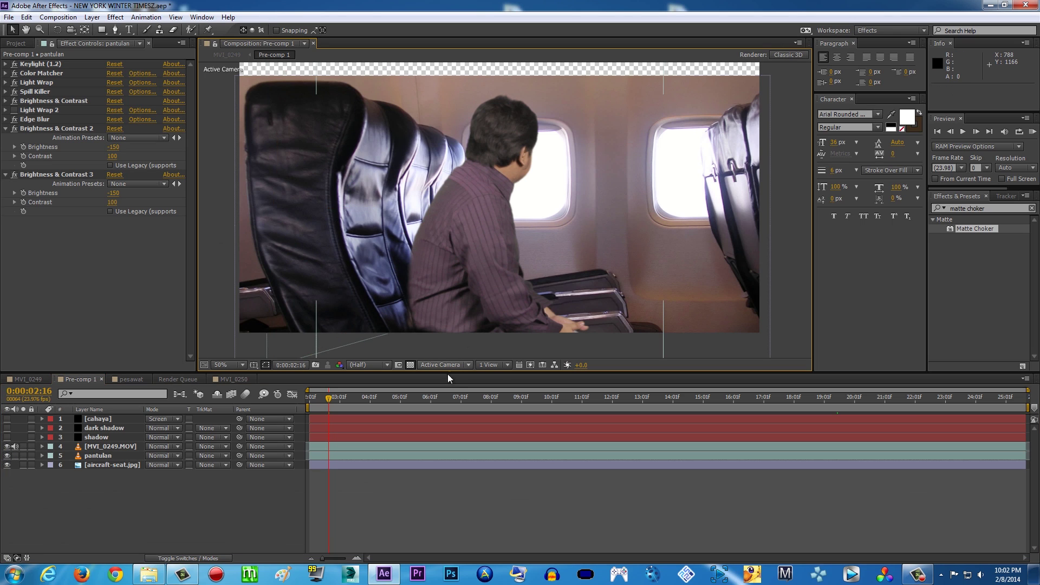
- Go to 0:00:07:05 and turn on the shadow layer, selecting it to display its mask over the man's back
left_click_drag(407, 398, 466, 397)
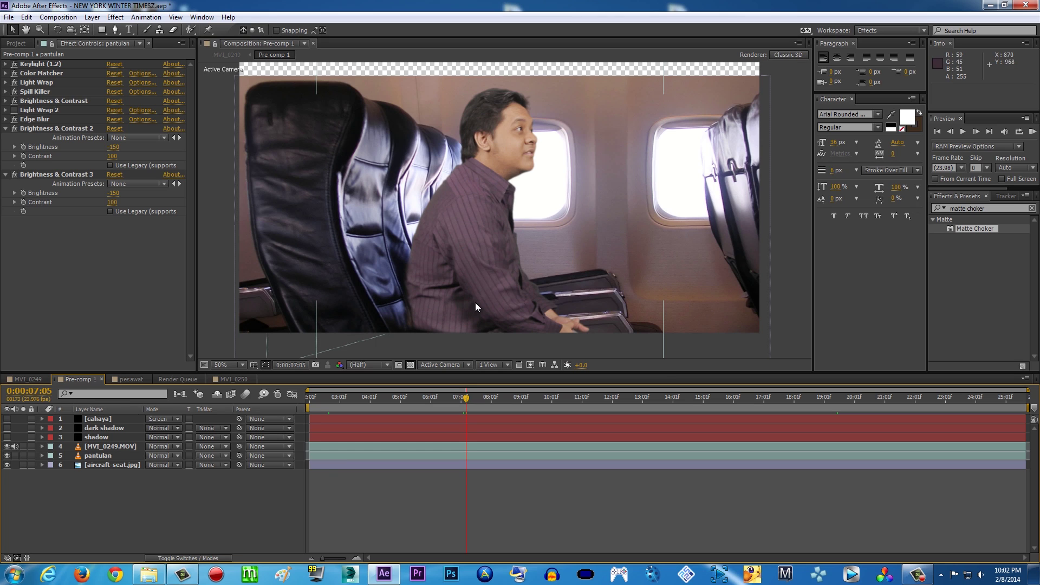
left_click(7, 438)
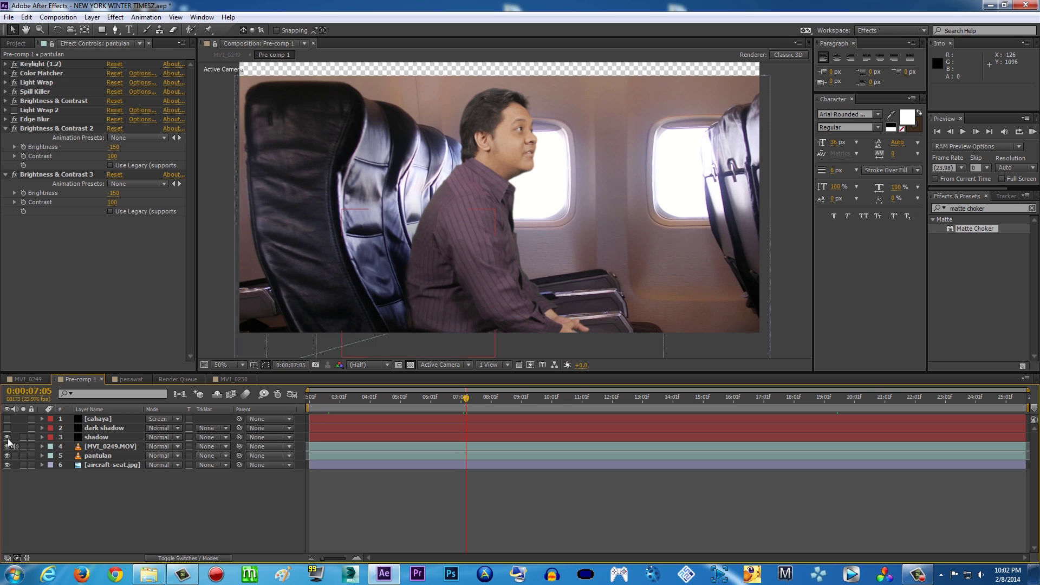
left_click(334, 437)
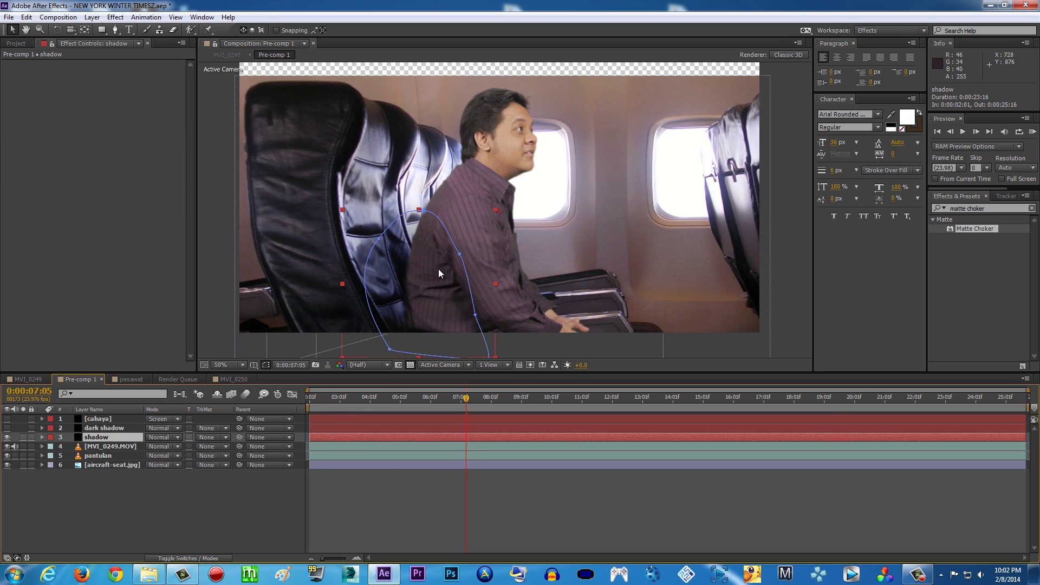
- Create a new black solid of 1920 × 1080 px above the shadow layer
left_click(115, 17)
mouse_move(92, 17)
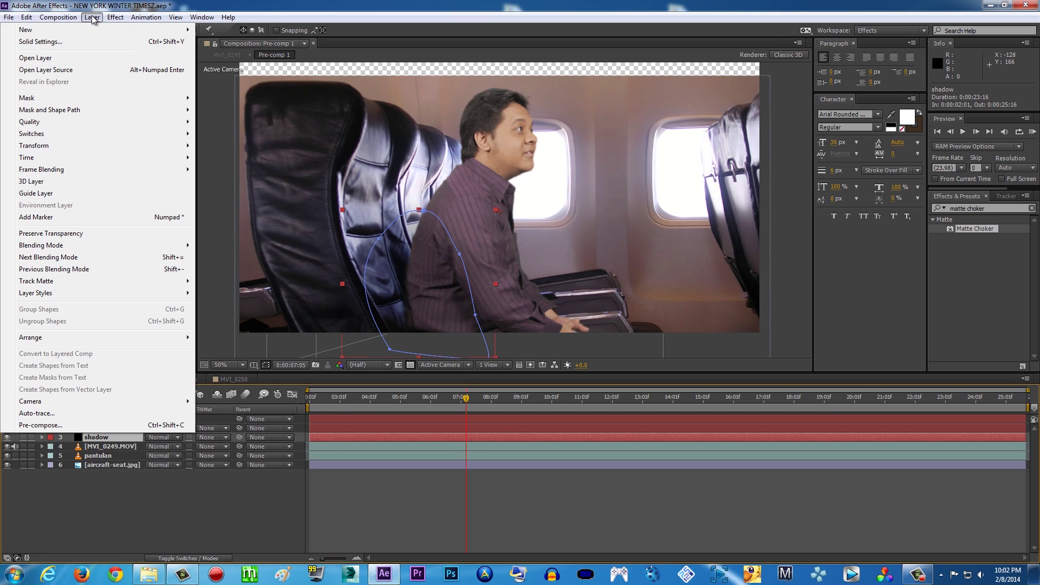
left_click(292, 42)
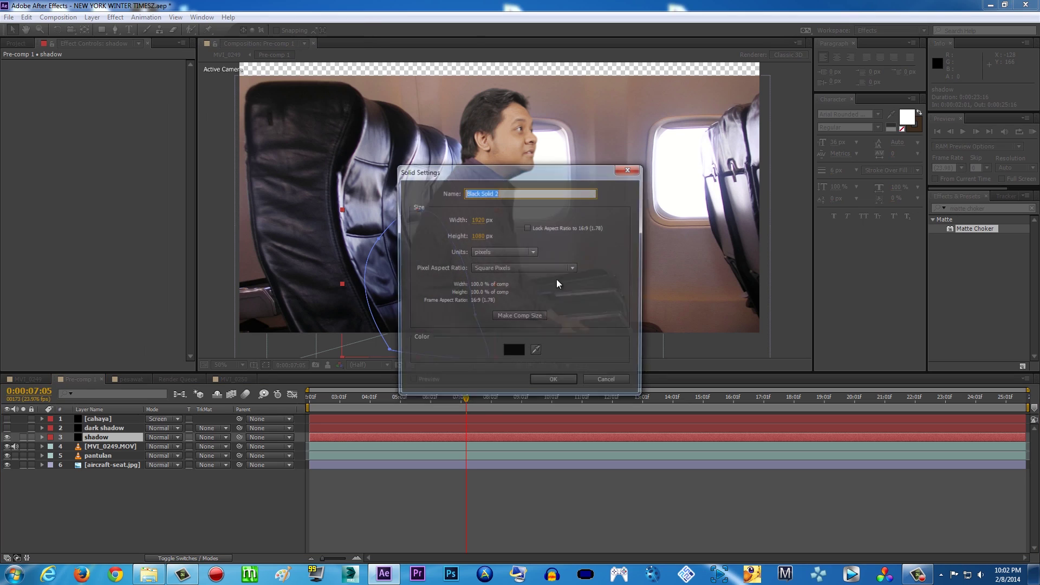
left_click(513, 352)
left_click(385, 234)
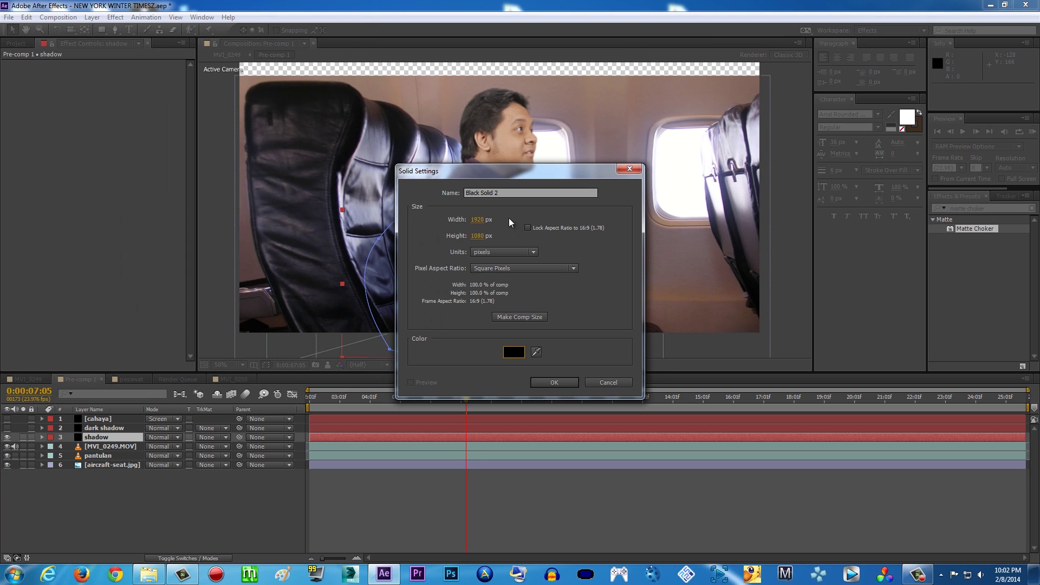
left_click(553, 383)
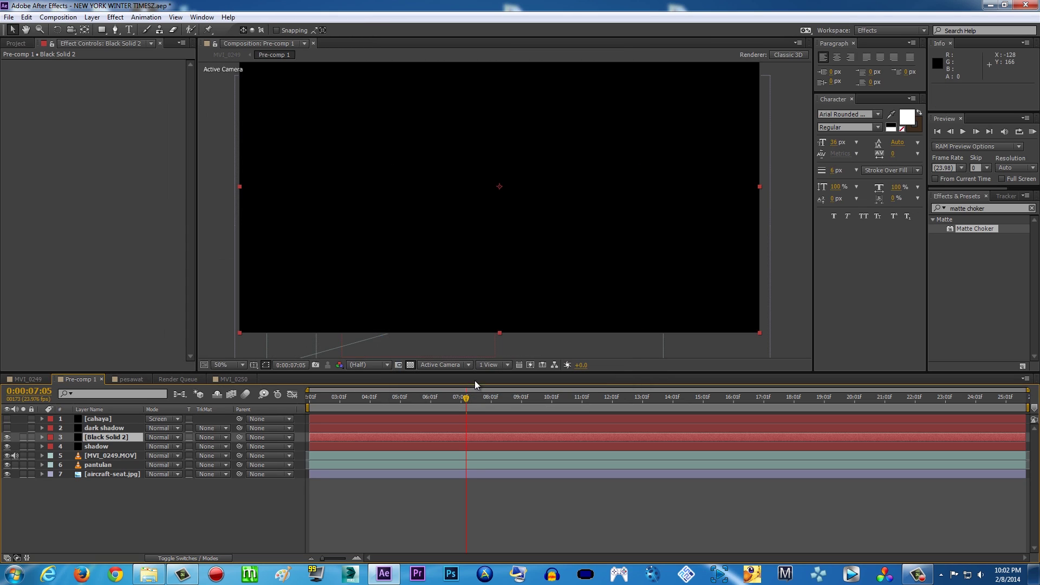
- Draw a closed six-point dome-shaped mask on the new black solid over the man's back and the lower seat edge
left_click(115, 30)
left_click(377, 332)
left_click(387, 278)
left_click(433, 220)
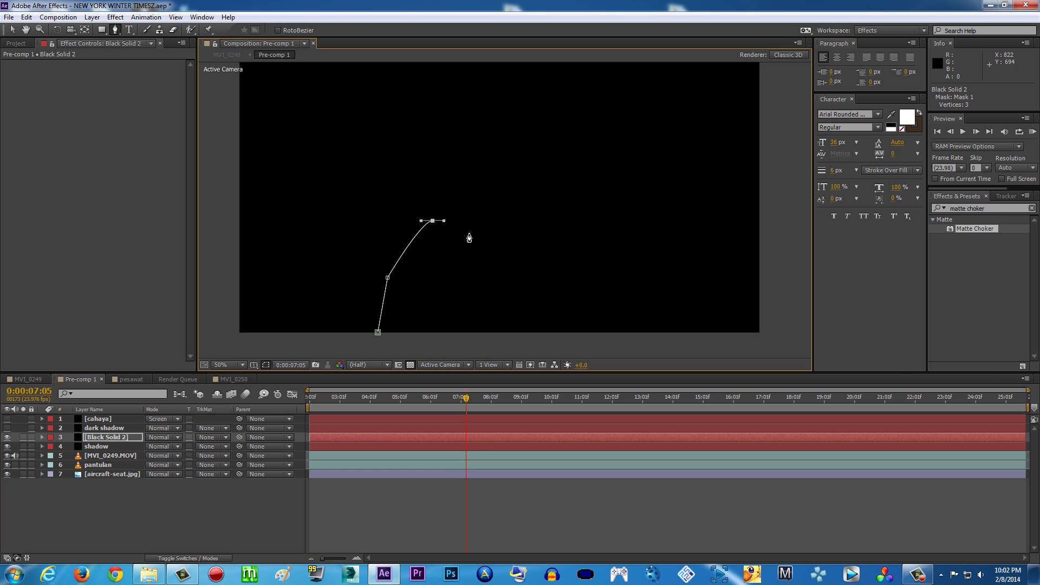
left_click(469, 233)
left_click(501, 284)
left_click(505, 334)
left_click(377, 332)
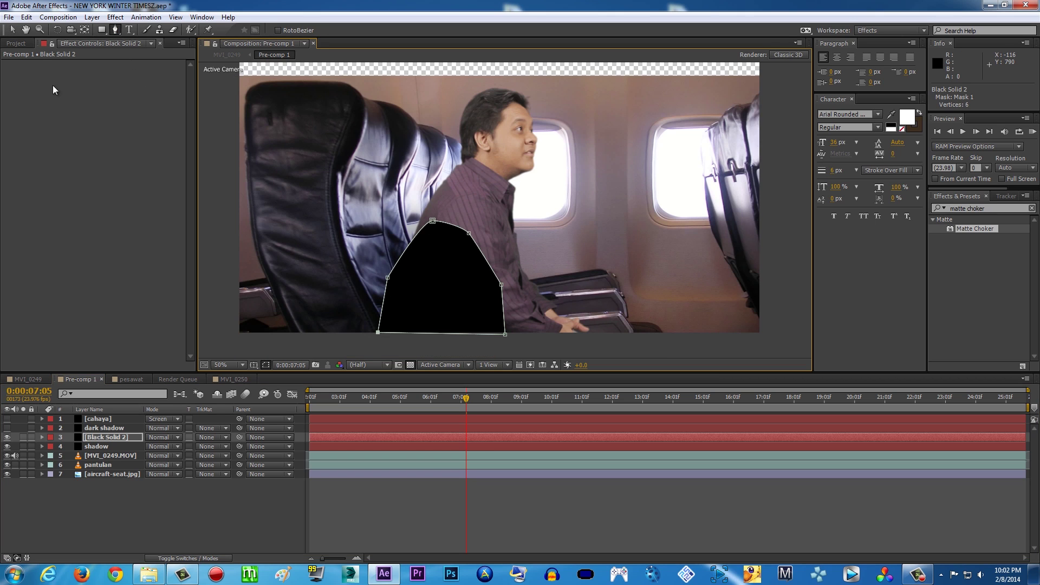
left_click(10, 30)
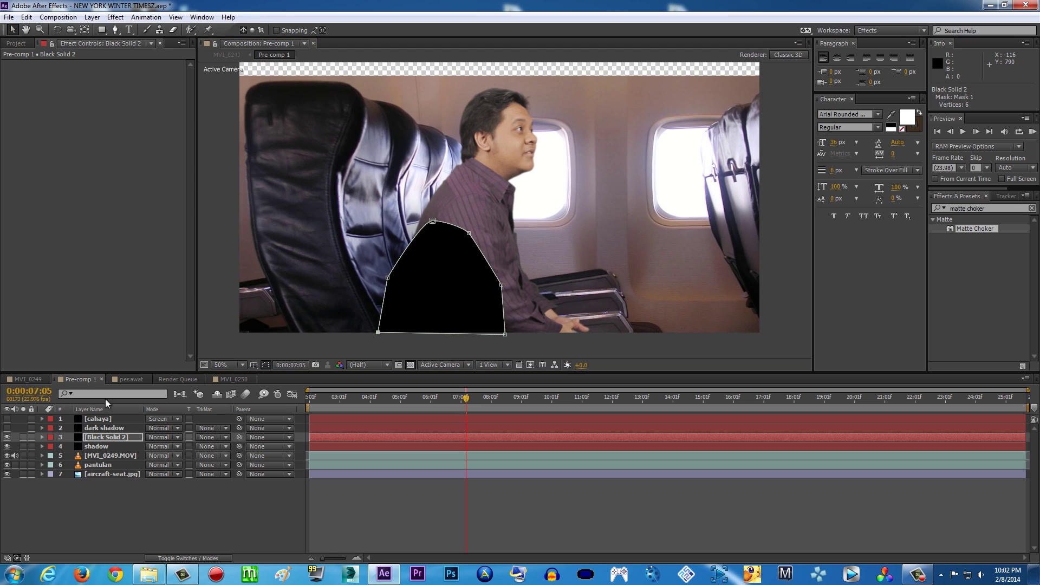
- Set Mask 1 of the new black solid to a feather of 177 pixels and an opacity of 32%
left_click(42, 438)
left_click(51, 456)
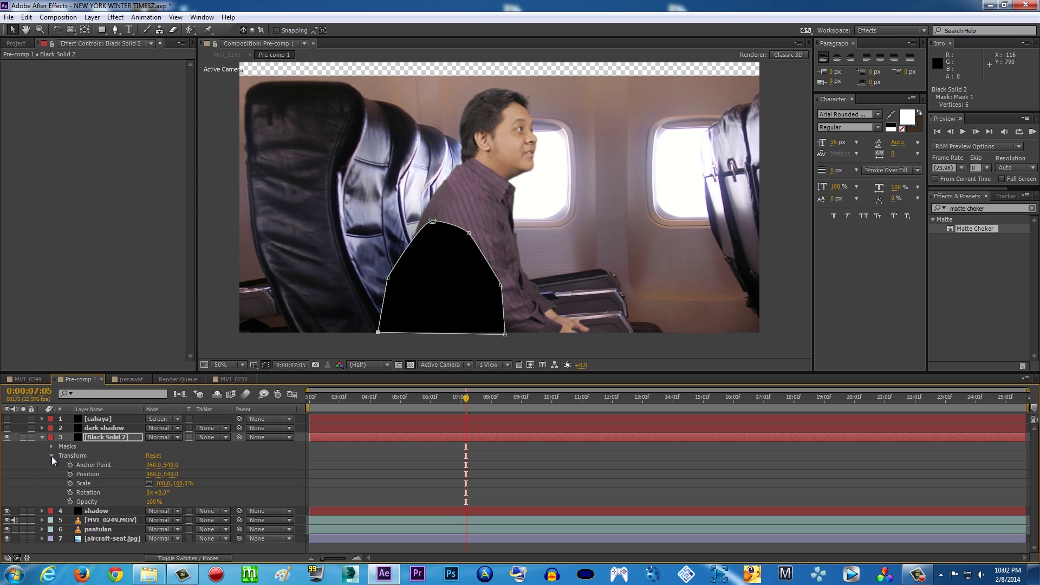
left_click(51, 456)
left_click(52, 447)
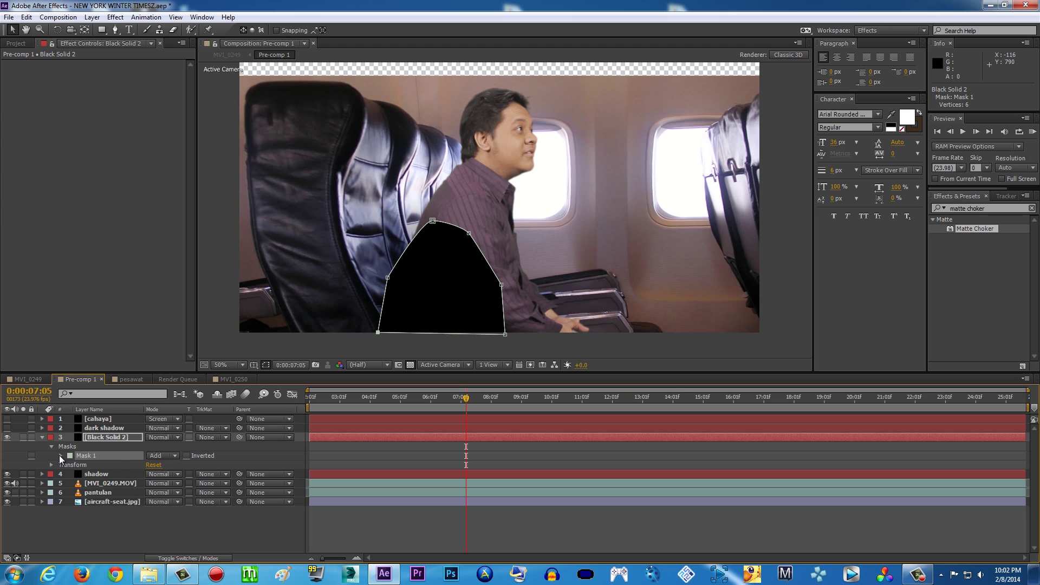
left_click(59, 456)
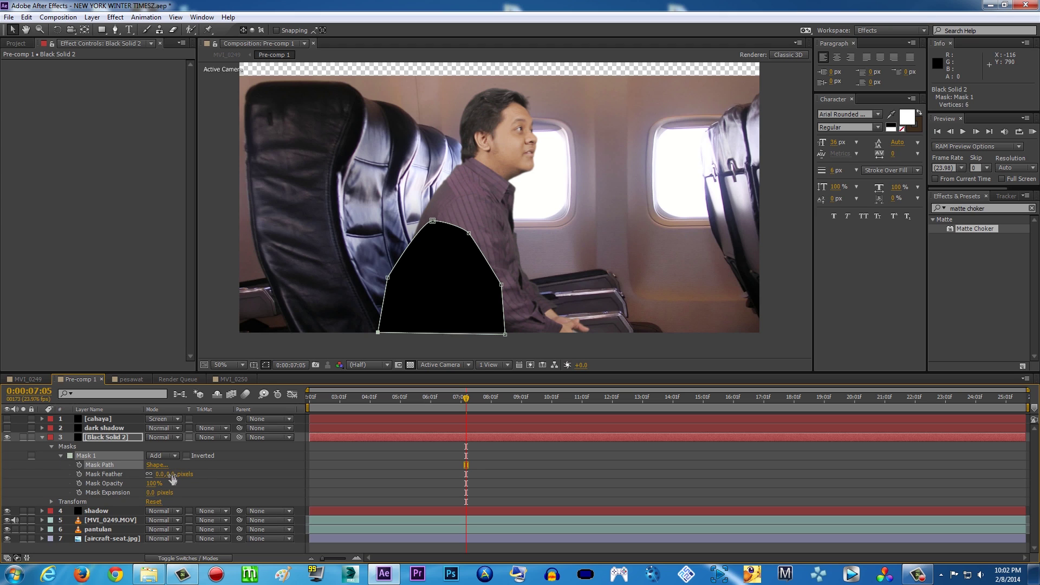
left_click_drag(171, 479, 273, 480)
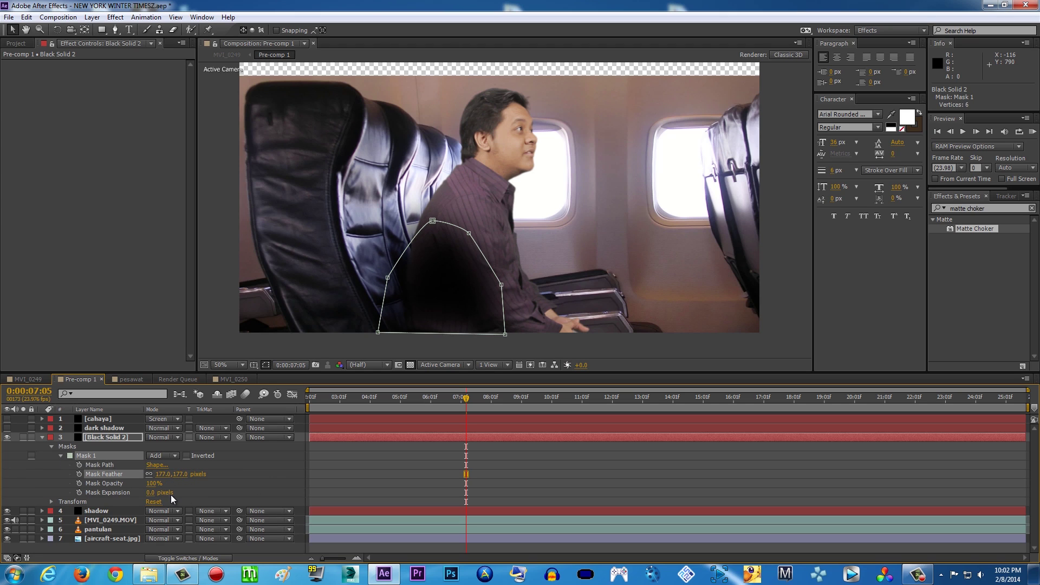
left_click_drag(154, 483, 114, 483)
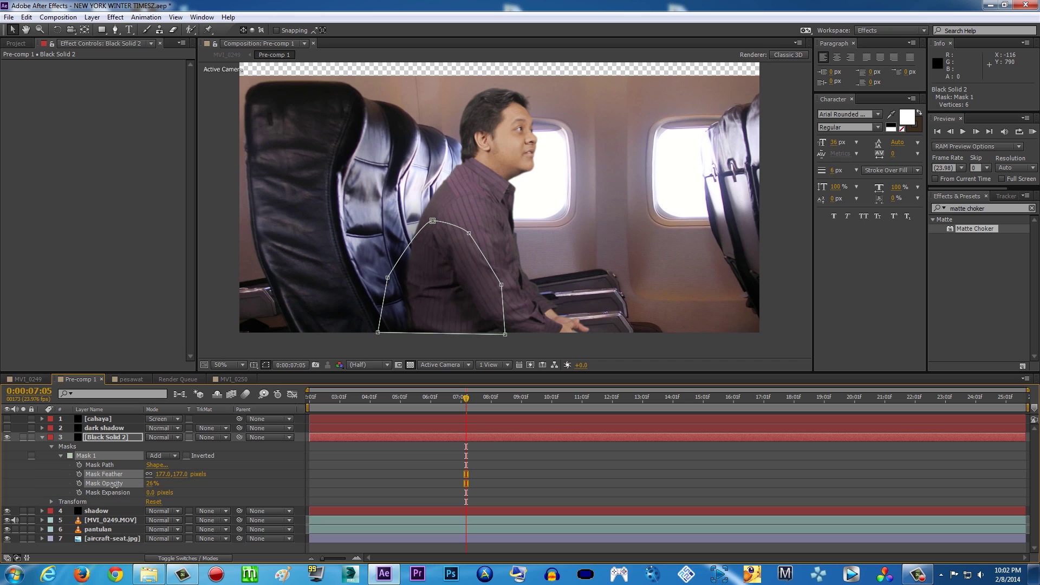
left_click(210, 297)
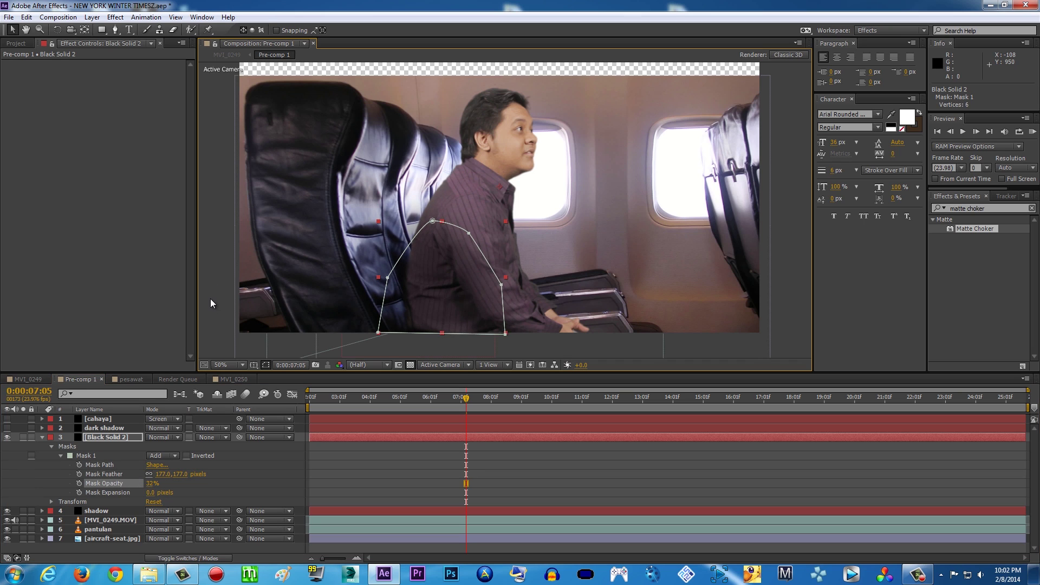
- Delete the newly made Black Solid 2 layer
left_click(106, 437)
key("Delete")
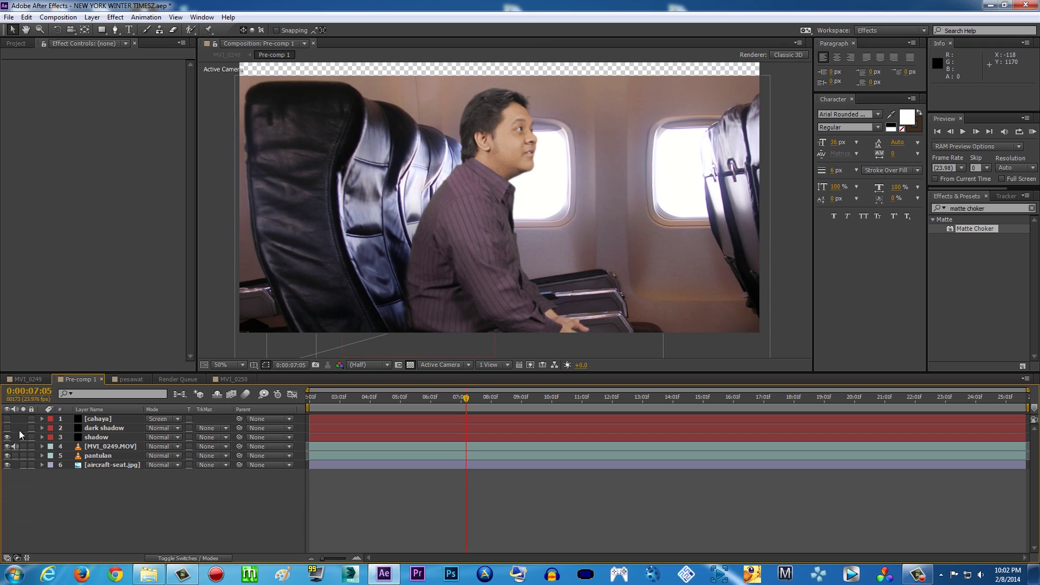
- Compare the mask outlines of the shadow and dark shadow layers, and turn on dark shadow behind the man's lower back
left_click(103, 428)
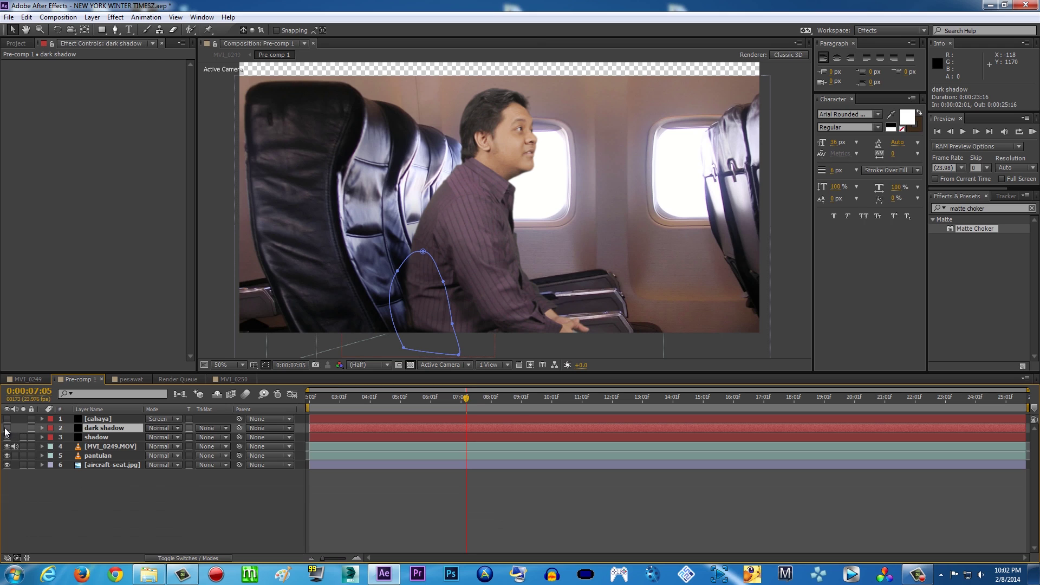
left_click(97, 437)
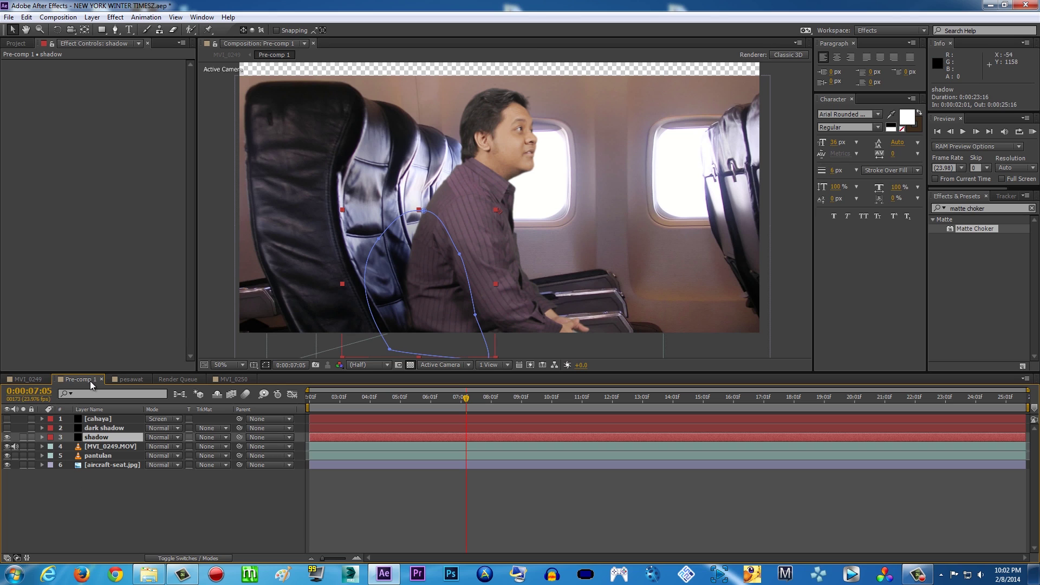
left_click(96, 428)
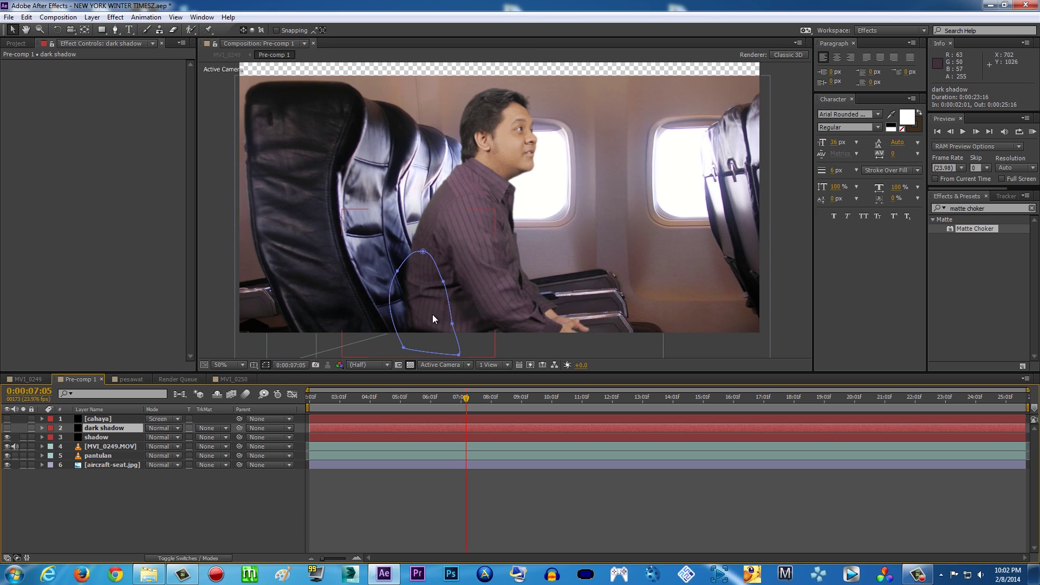
left_click(7, 428)
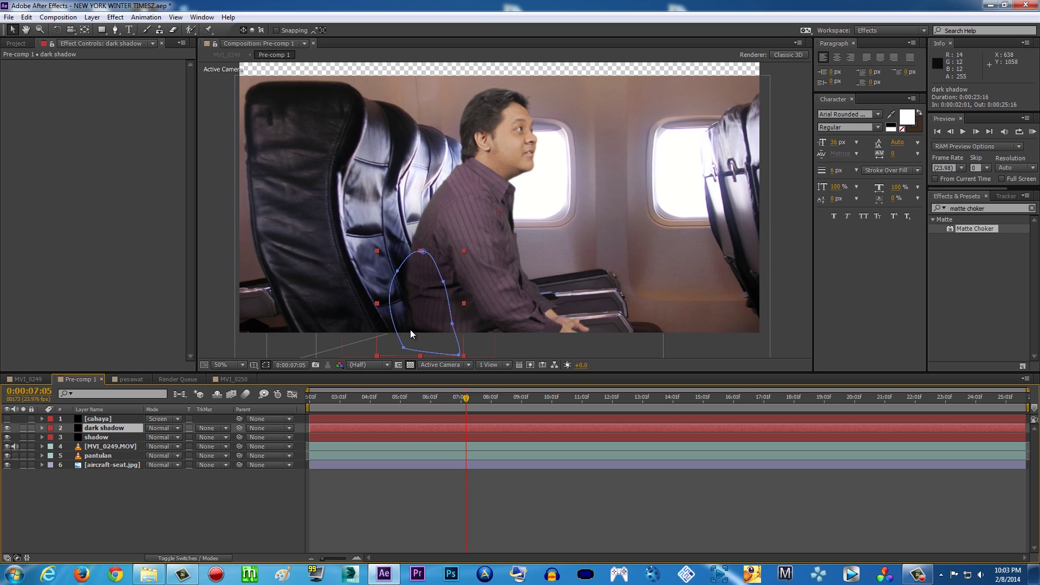
left_click(207, 272)
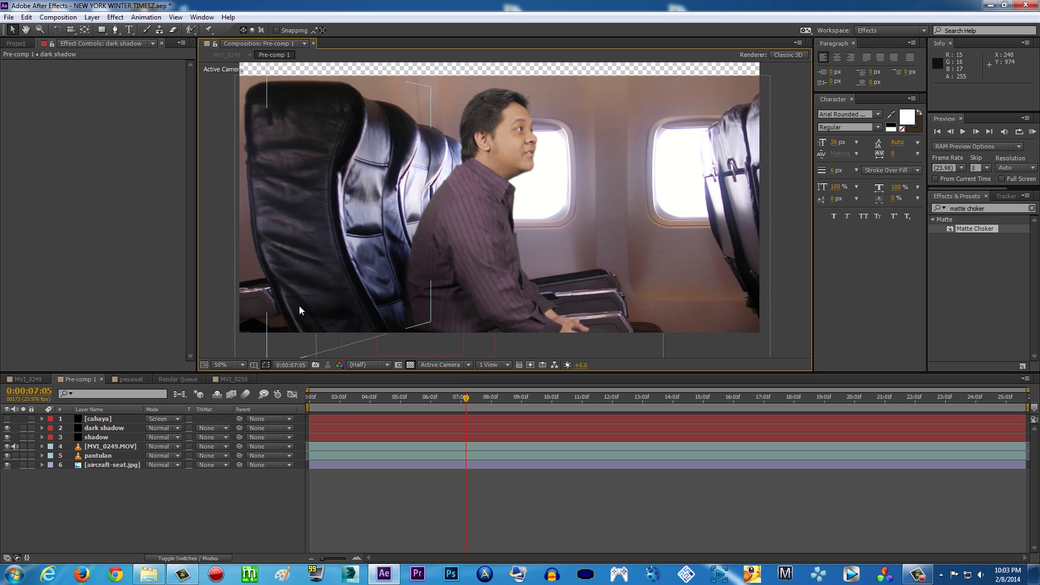
- Scrub Pre-comp 1 forward to 0:00:10:04 to review the shadowed composite as the man moves
left_click_drag(435, 193, 431, 196)
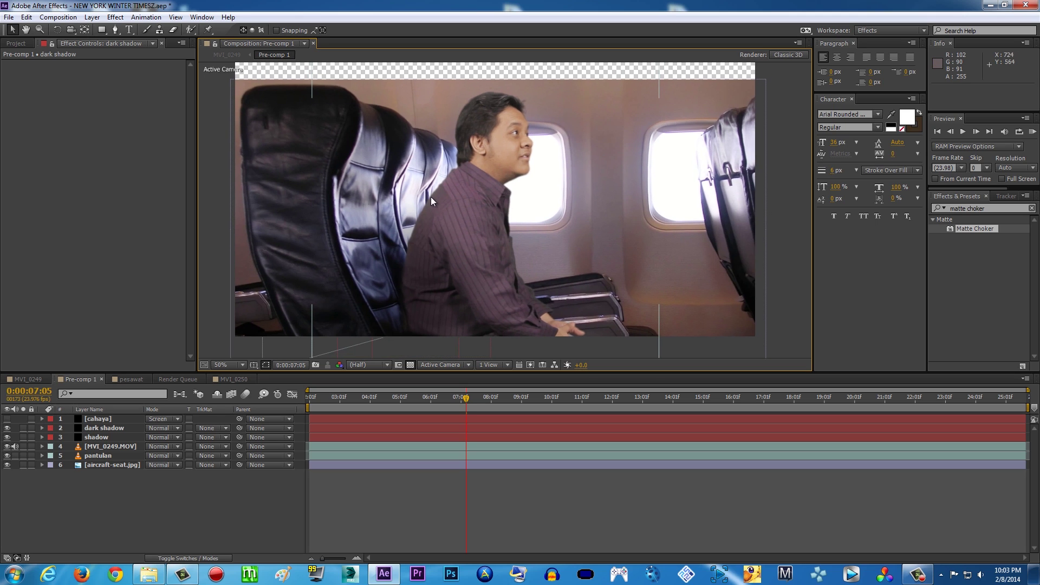
left_click(399, 365)
left_click_drag(480, 400, 555, 399)
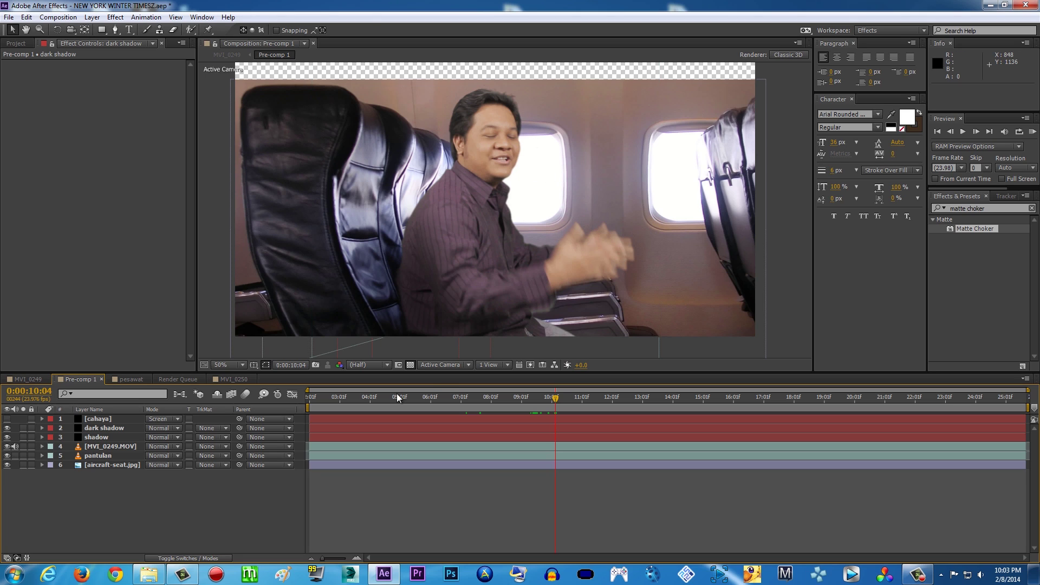
- In the MVI_0250 composition, remove Keylight from MVI_0249.MOV and nudge the mask point beside the chair back
left_click(234, 379)
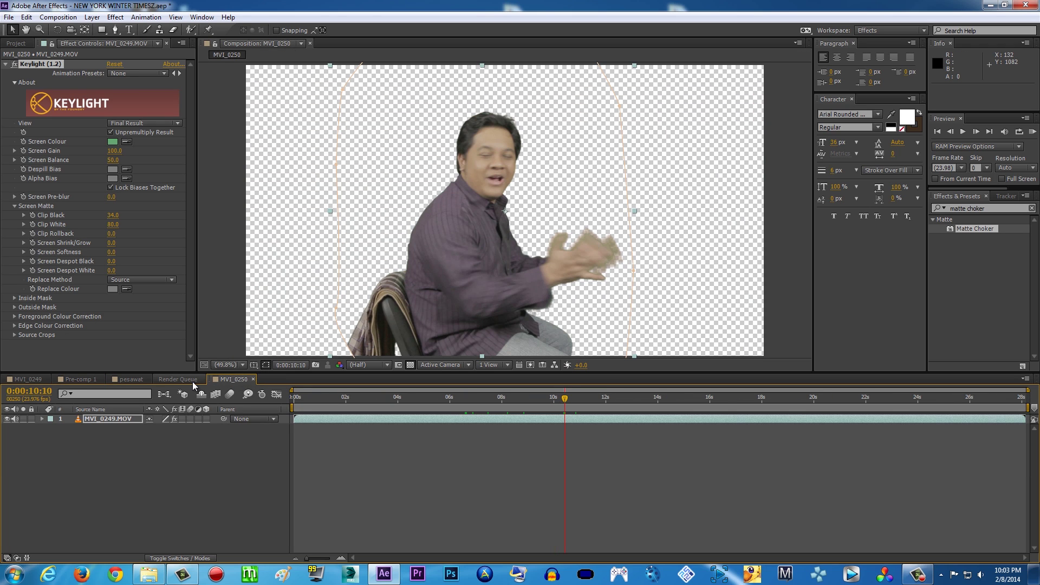
left_click(37, 63)
key("Delete")
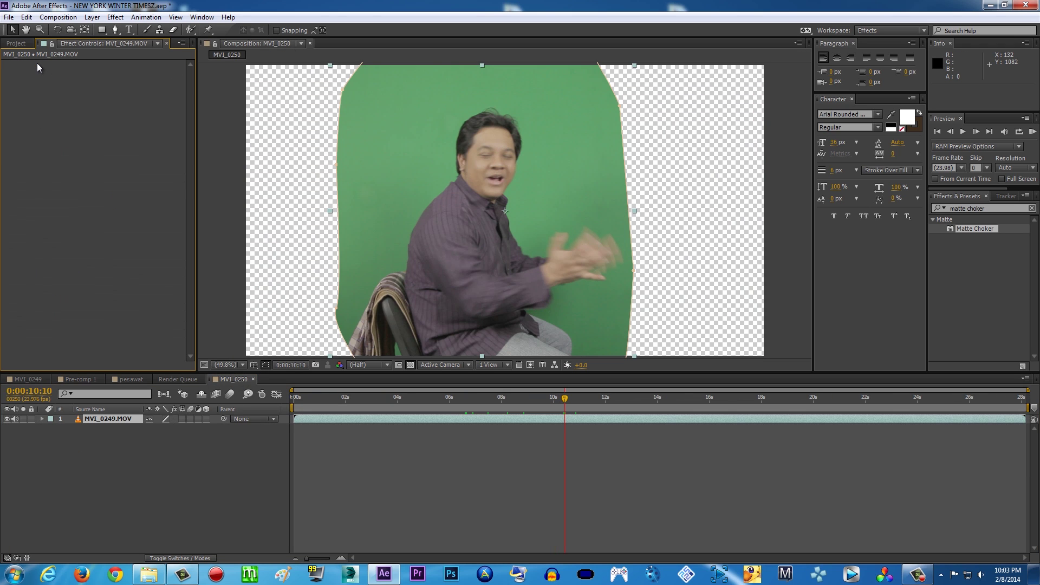
left_click(336, 315)
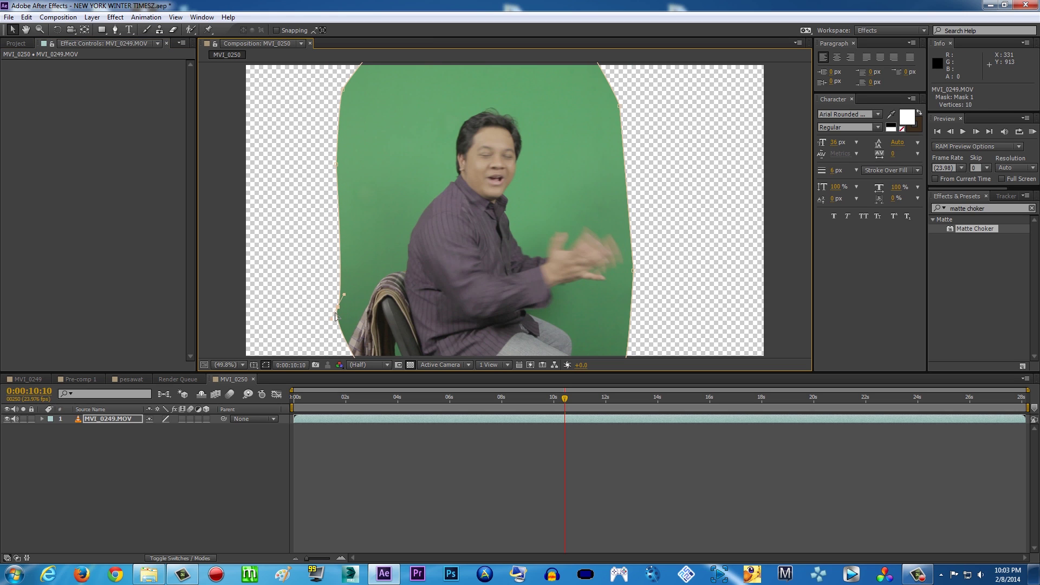
mouse_move(333, 320)
left_mouse_down()
mouse_move(333, 341)
mouse_move(336, 319)
left_mouse_up()
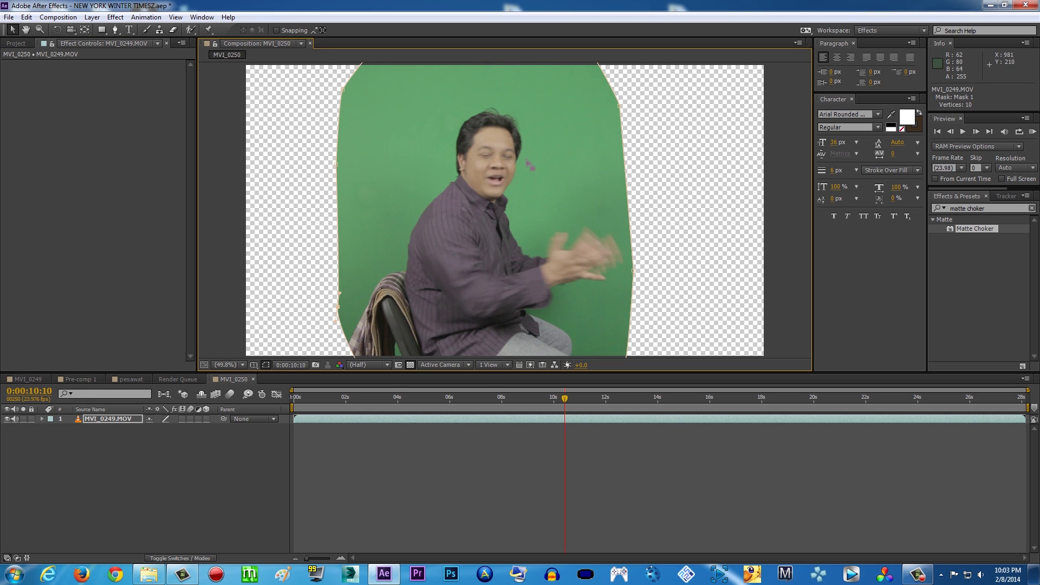
- Check the MVI_0249 composition, the Render Queue and the pesawat composition, and return to Pre-comp 1
left_click(44, 380)
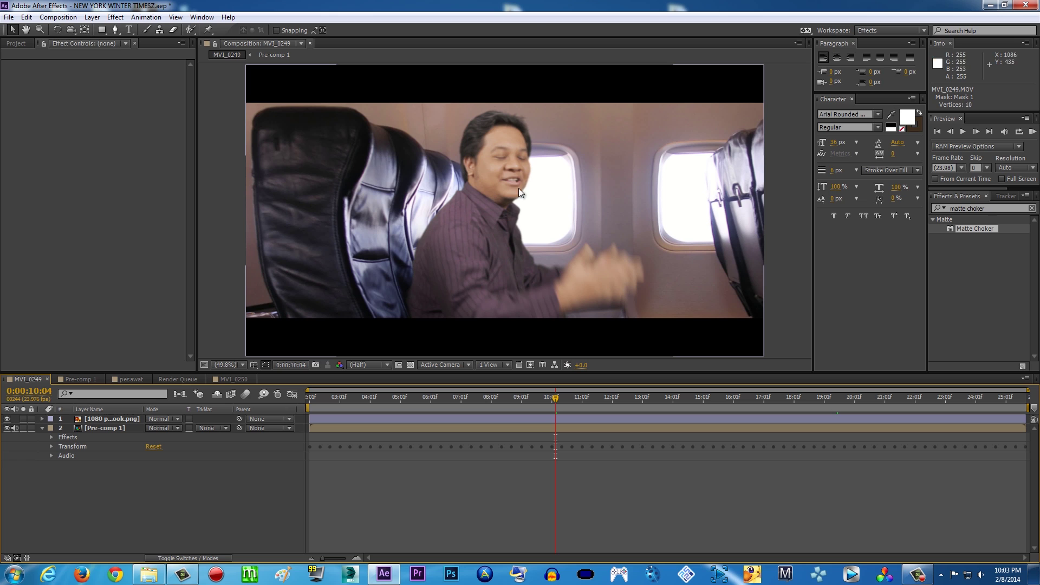
left_click(170, 379)
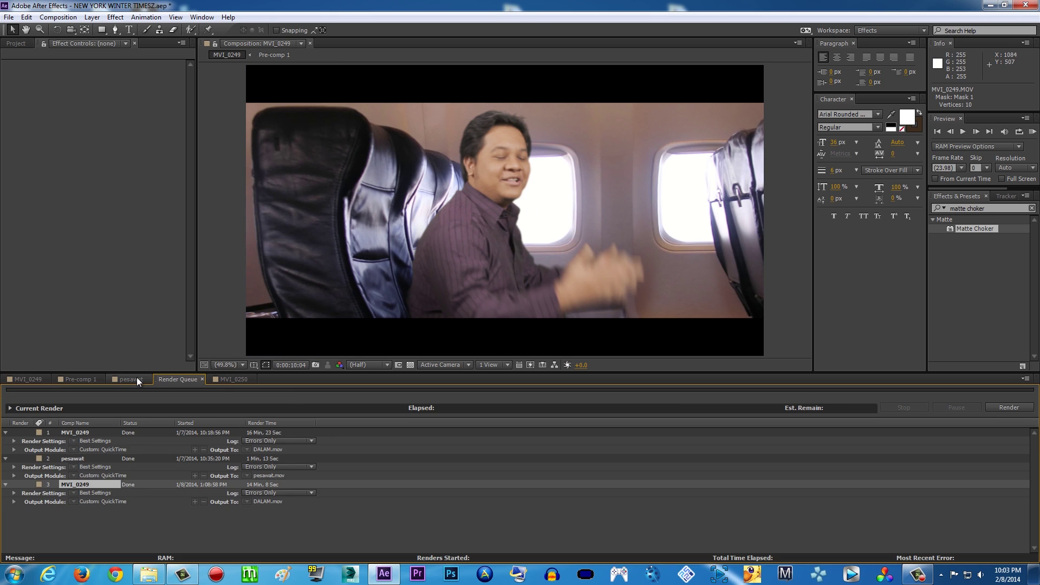
left_click(137, 378)
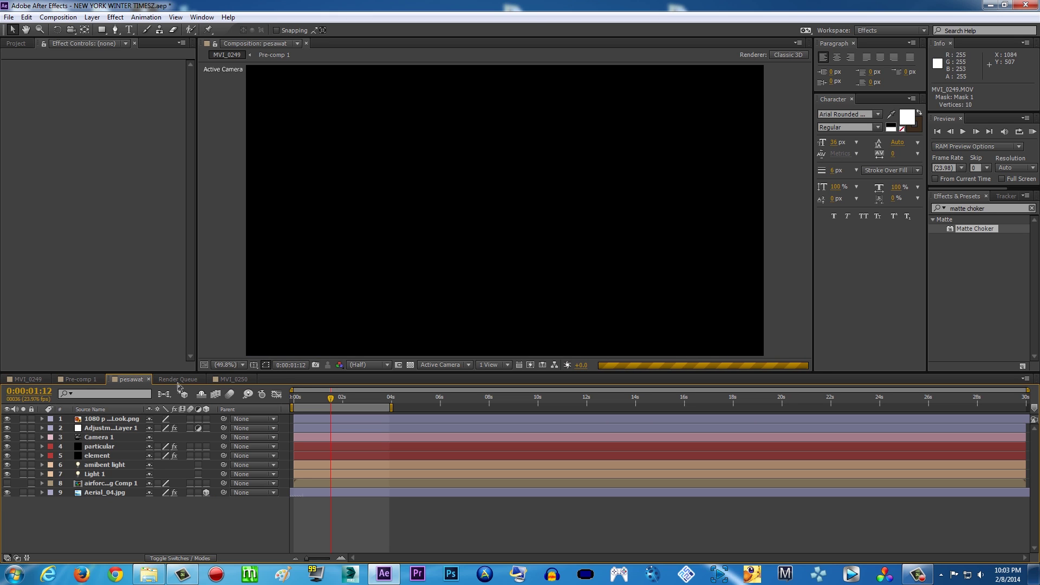
left_click(89, 379)
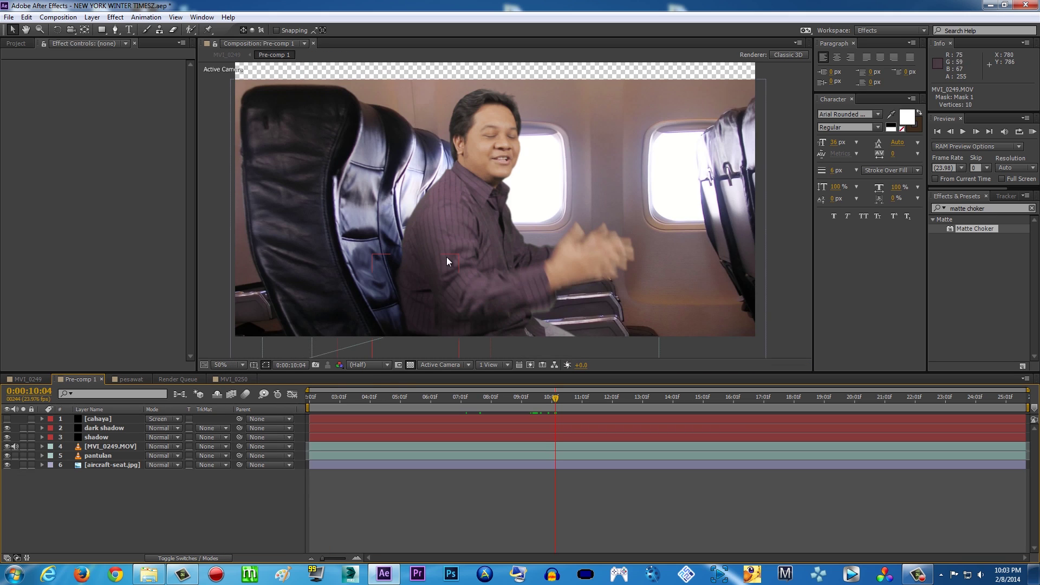
- Examine the cahaya layer's Optical Flares settings and locate that effect in the Video Copilot category
left_click(101, 419)
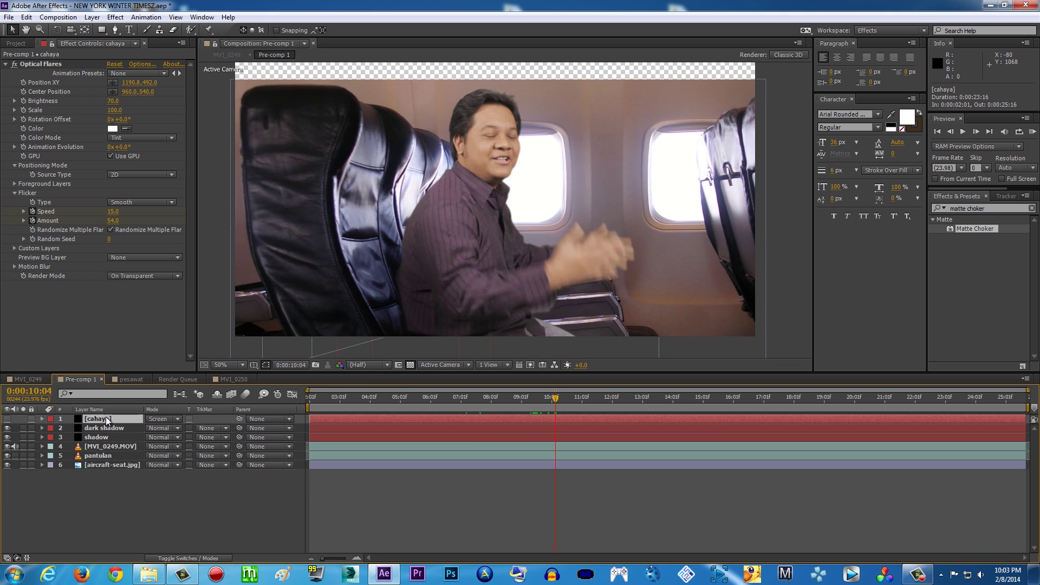
left_click(41, 64)
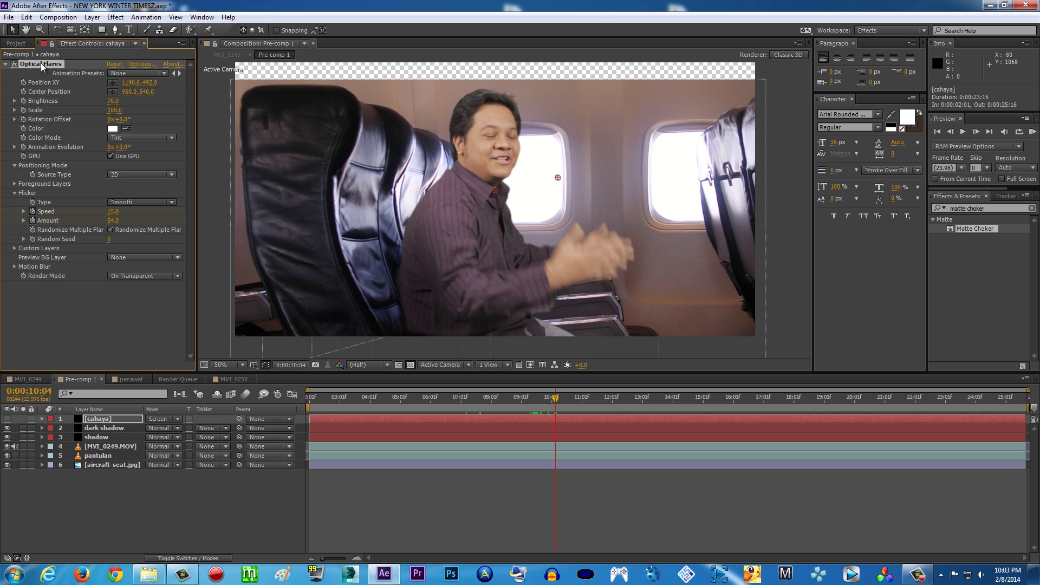
left_click(114, 17)
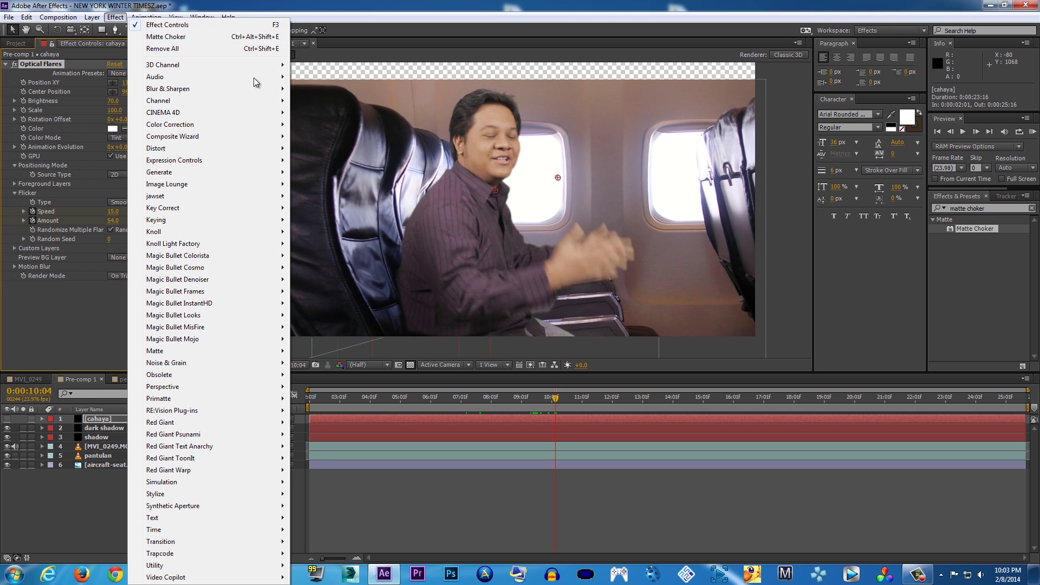
left_click(54, 65)
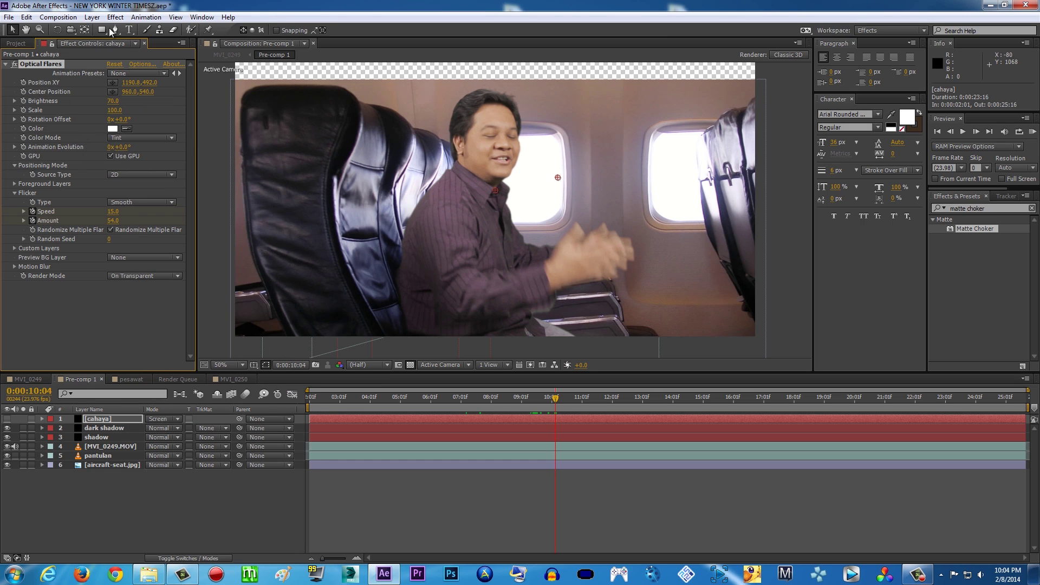
left_click(116, 16)
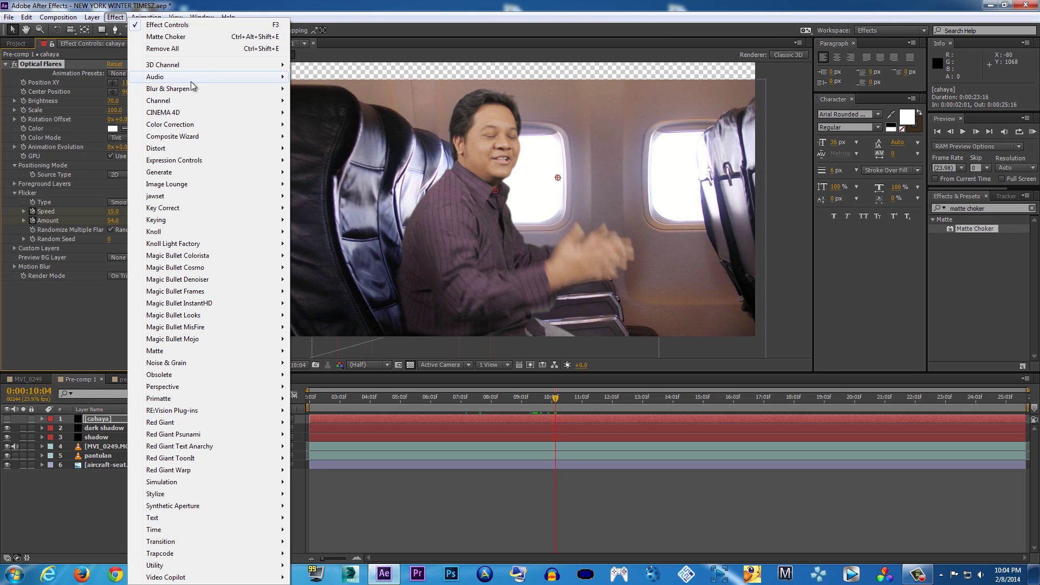
mouse_move(194, 579)
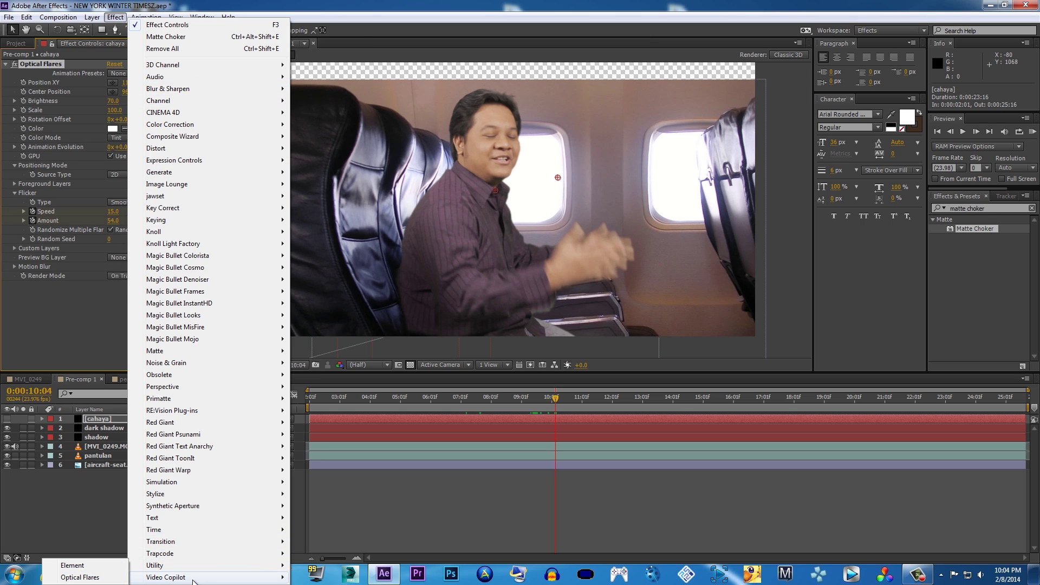
left_click(66, 407)
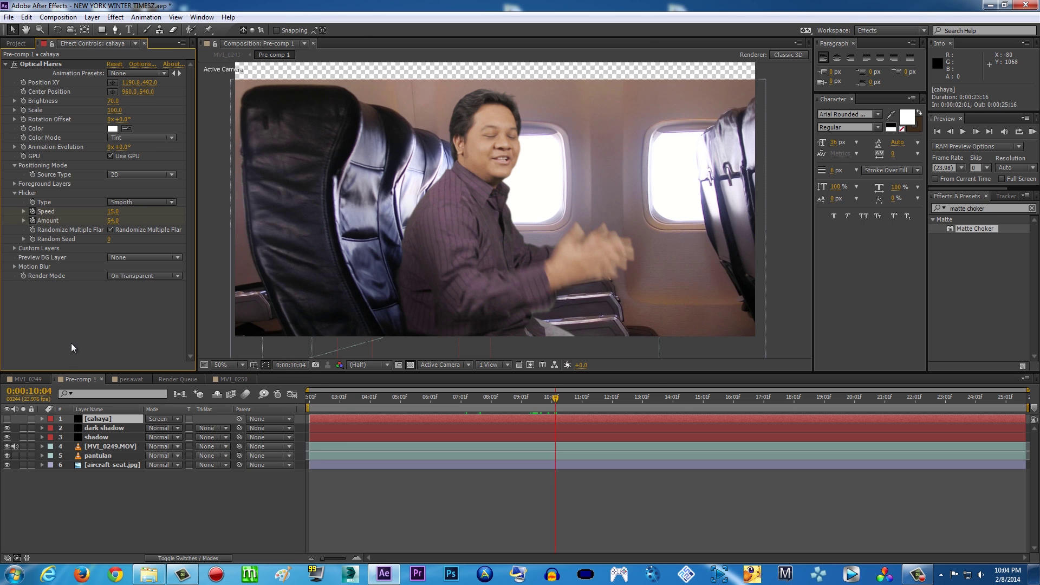
- Turn on the cahaya light layer and view the result in the MVI_0249 composition
left_click(7, 419)
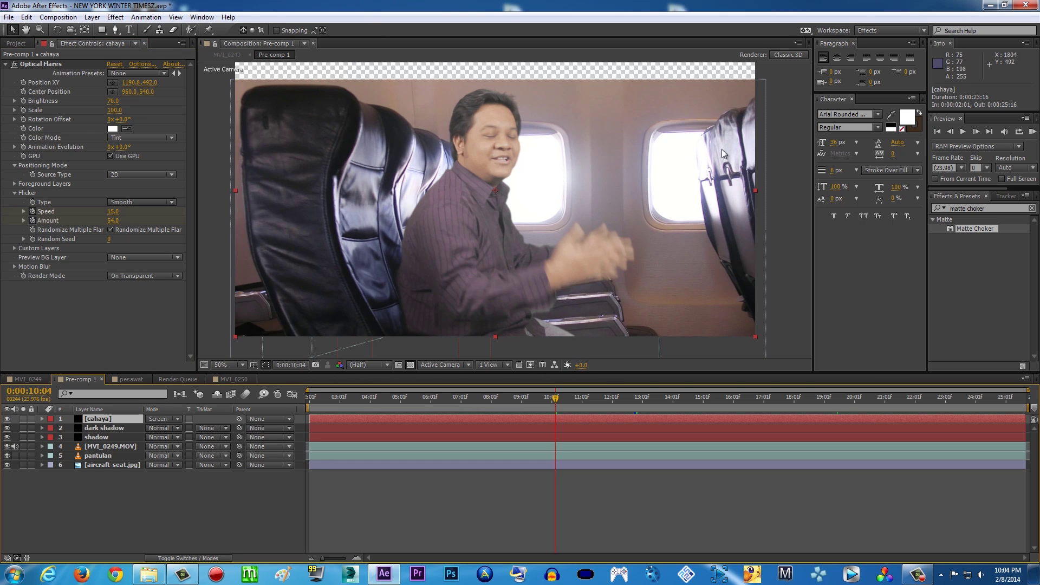
left_click(220, 333)
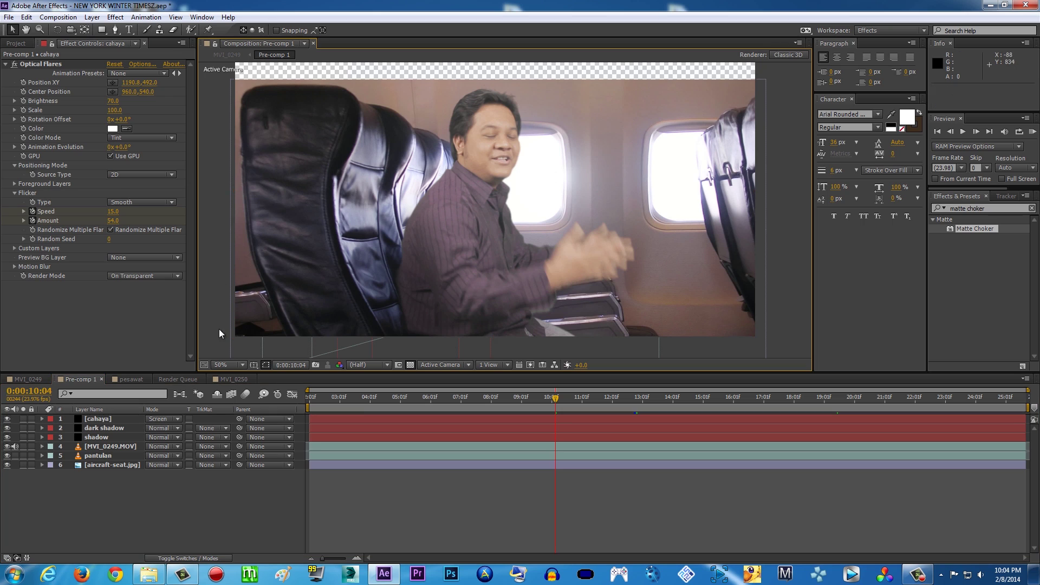
left_click(25, 379)
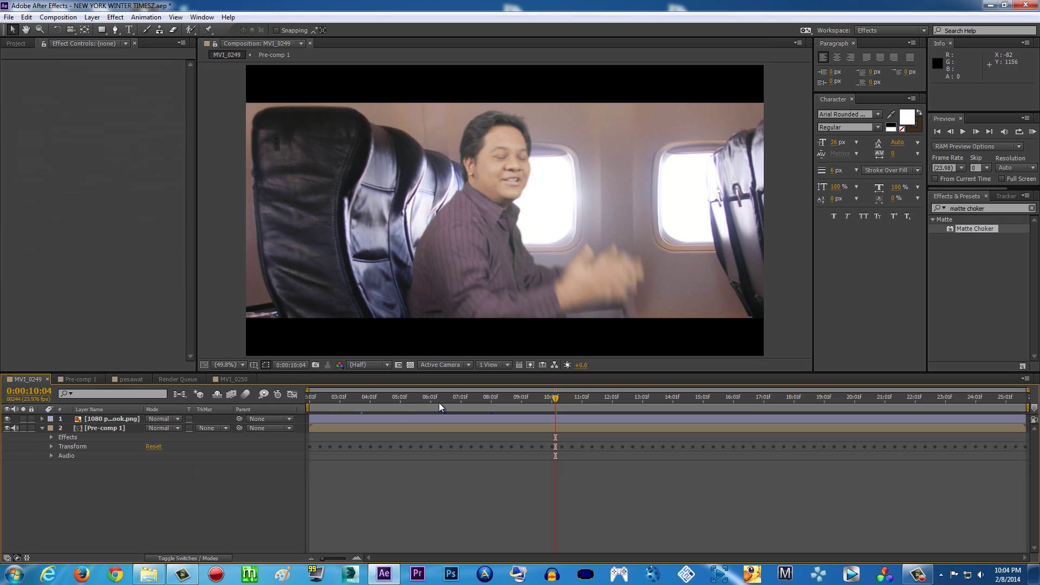
- Review the blended cabin shot at several points in the MVI_0249 composition and check its layers in Pre-comp 1
left_click_drag(437, 402, 471, 399)
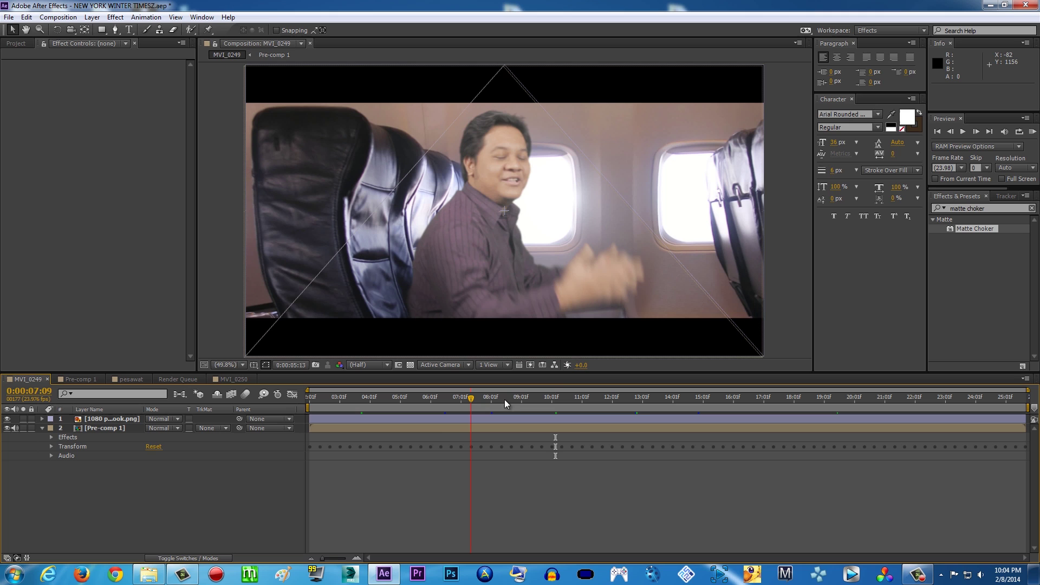
left_click(640, 402)
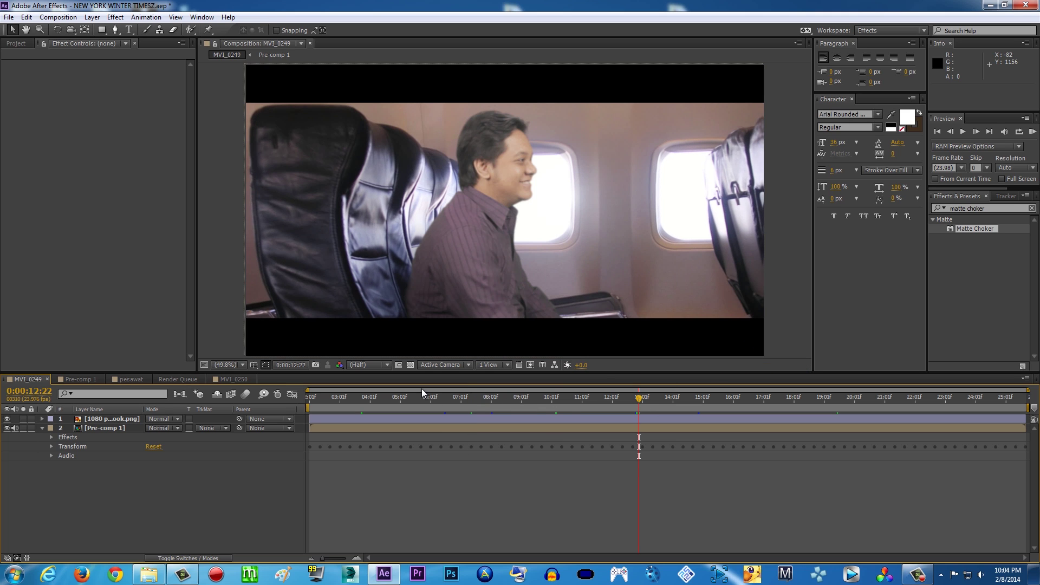
left_click(84, 379)
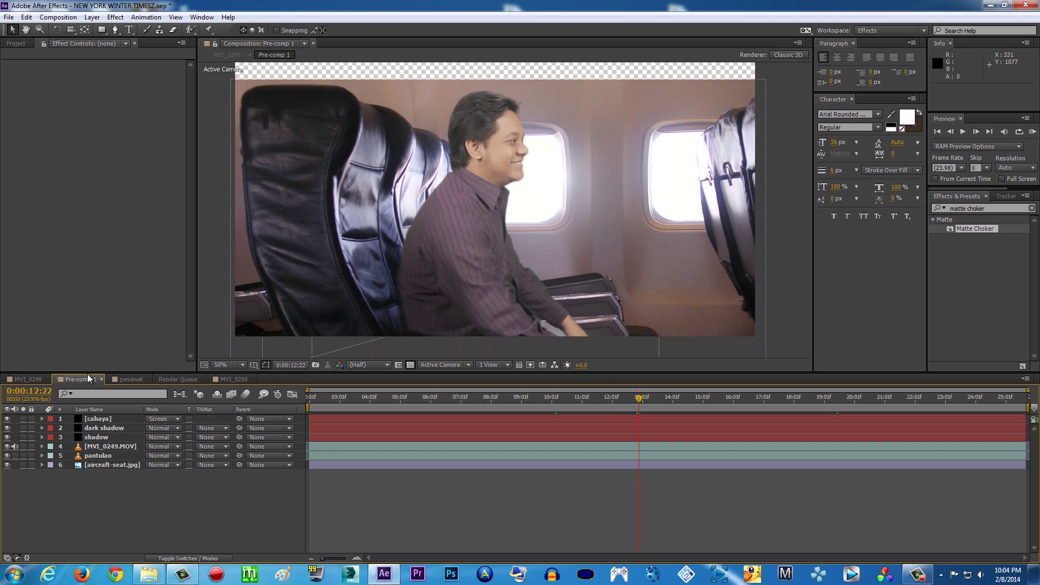
- Play a RAM preview of the airplane shot in the pesawat composition and scrub through its first two seconds
left_click(131, 380)
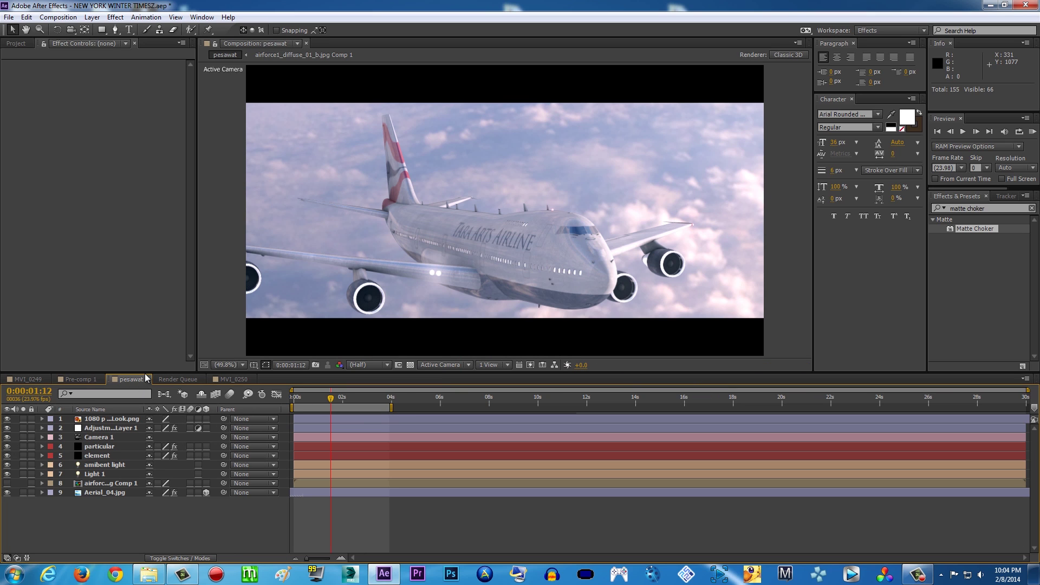
key("Page_Up")
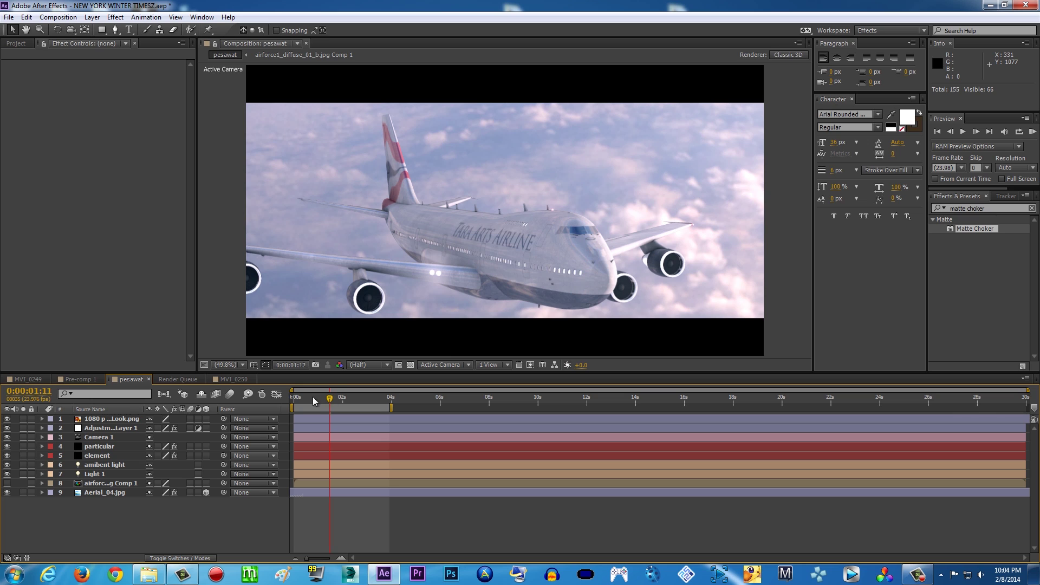
left_click_drag(313, 401, 290, 399)
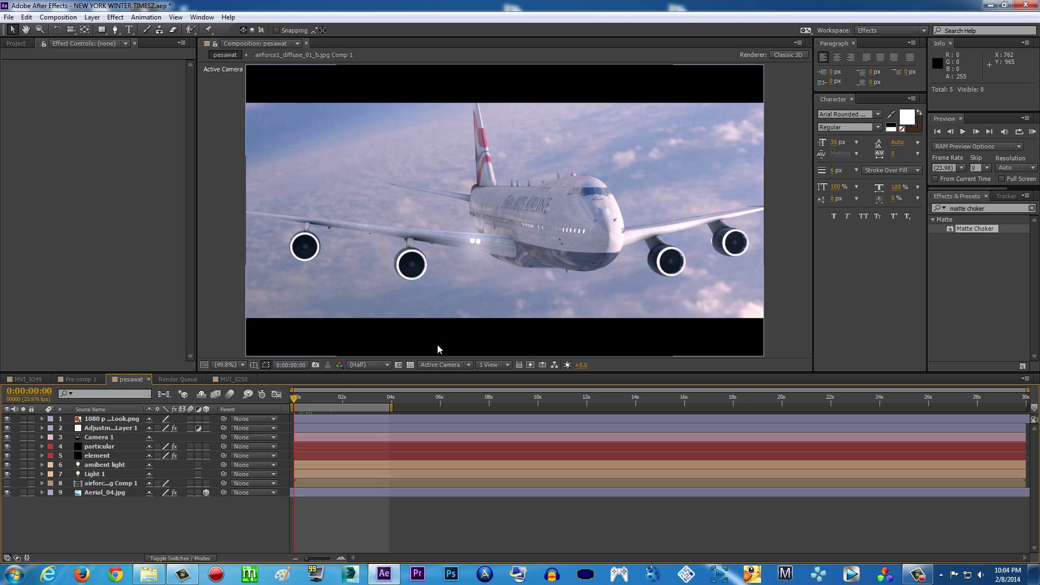
mouse_move(296, 400)
left_mouse_down()
mouse_move(360, 398)
mouse_move(298, 398)
left_mouse_up()
left_click(1033, 131)
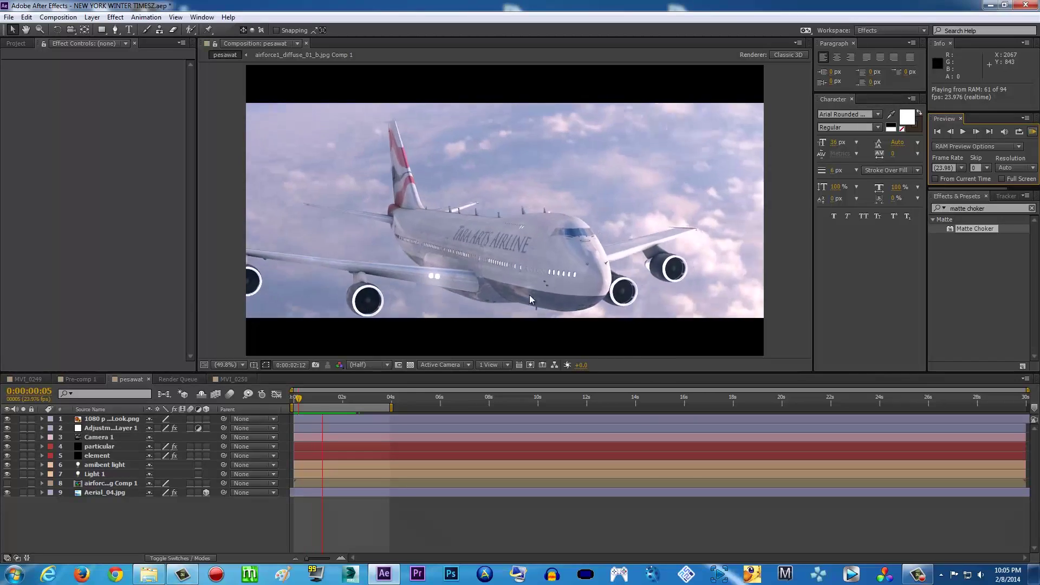
left_click_drag(310, 395, 326, 396)
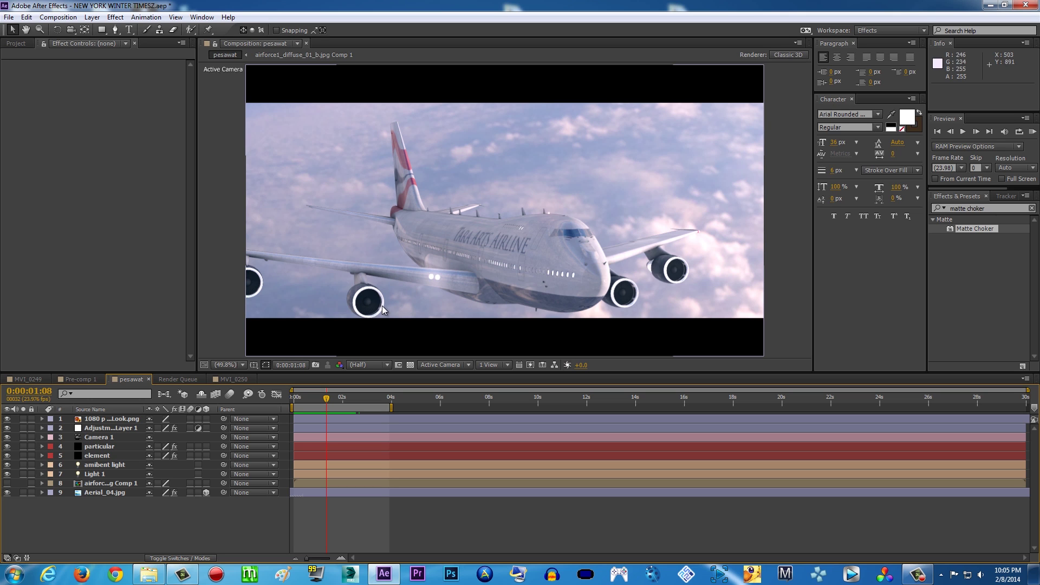
left_click_drag(327, 399, 302, 399)
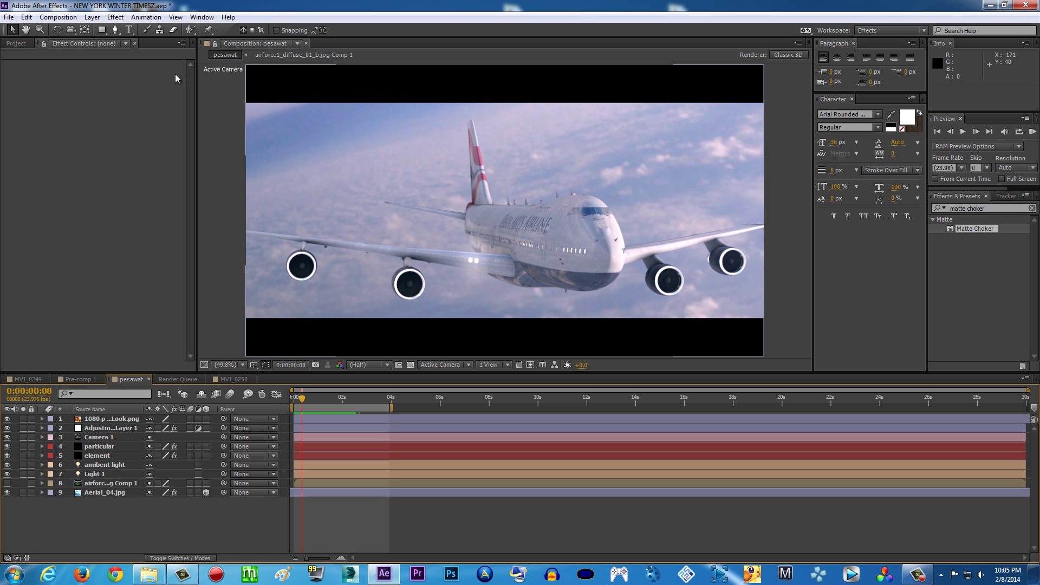
- Try orbiting Camera 1 around the airplane with the camera tool and undo the orbit
left_click(72, 31)
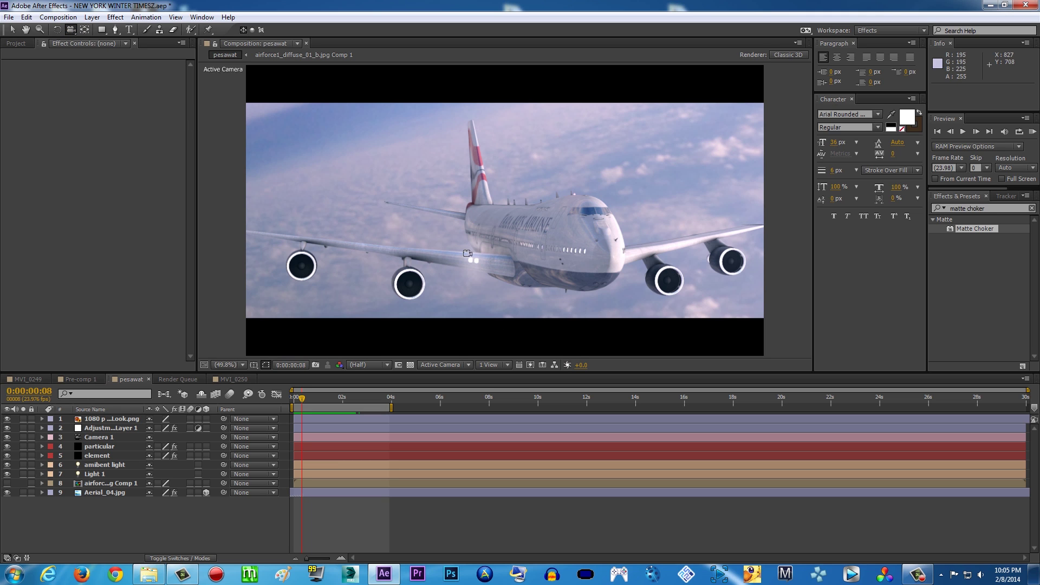
left_click_drag(465, 247, 848, 244)
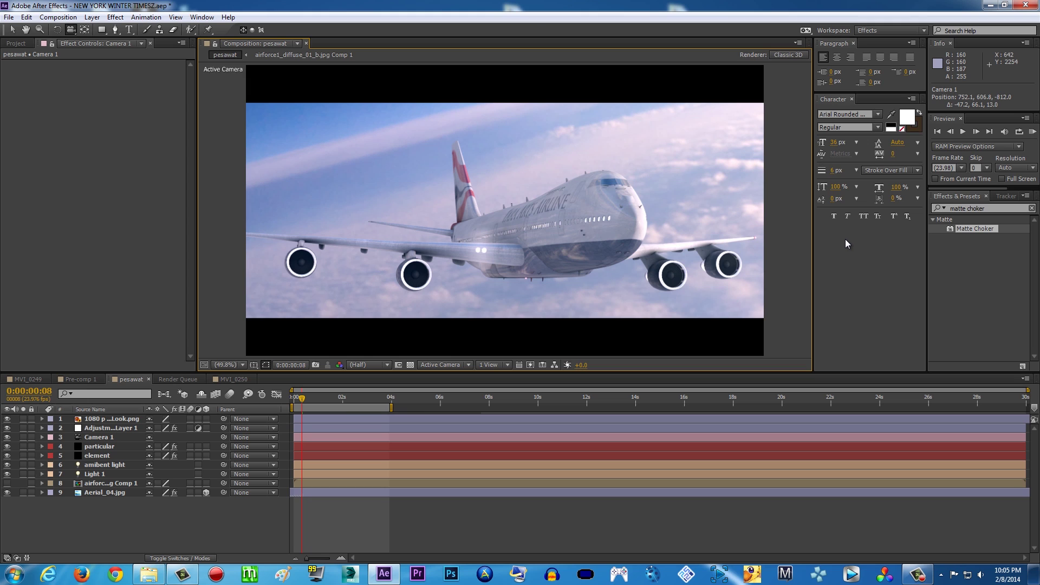
key("ctrl+z")
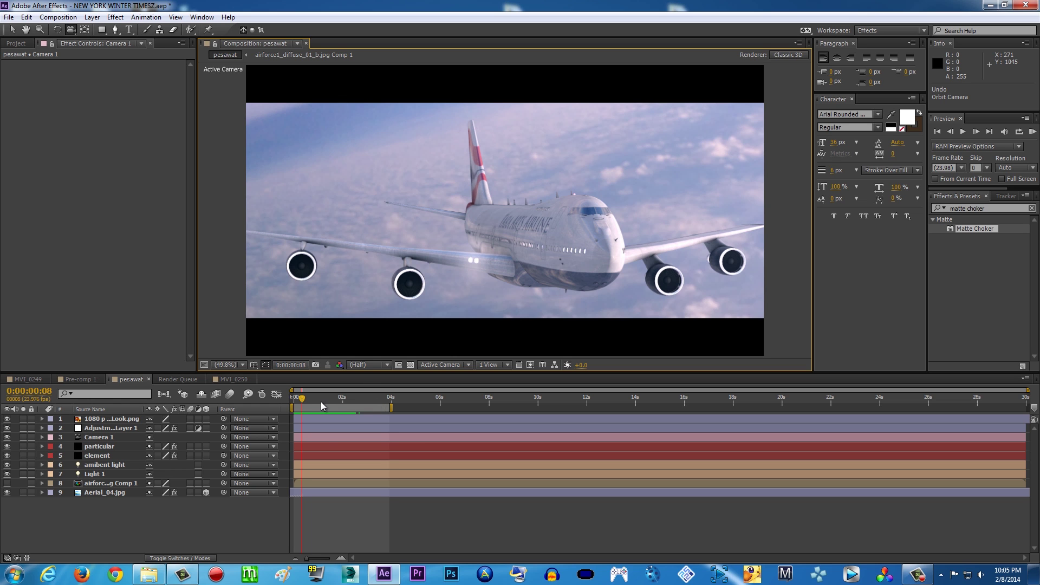
- Scrub the airplane shot between its opening frames and 0:00:01:08 to check the animated camera move
mouse_move(321, 400)
left_mouse_down()
mouse_move(347, 399)
mouse_move(326, 399)
left_mouse_up()
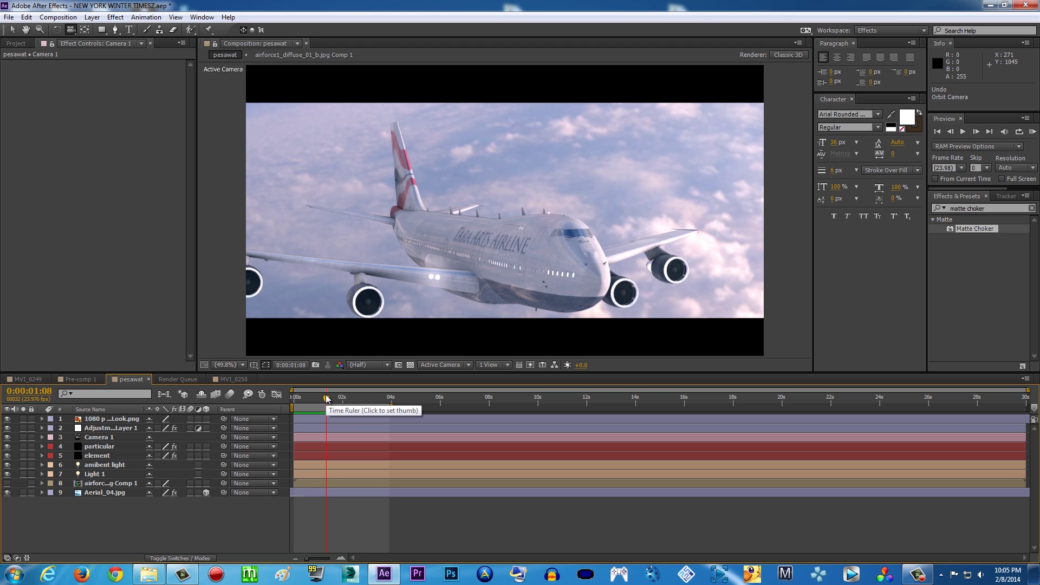
left_click_drag(327, 398, 297, 400)
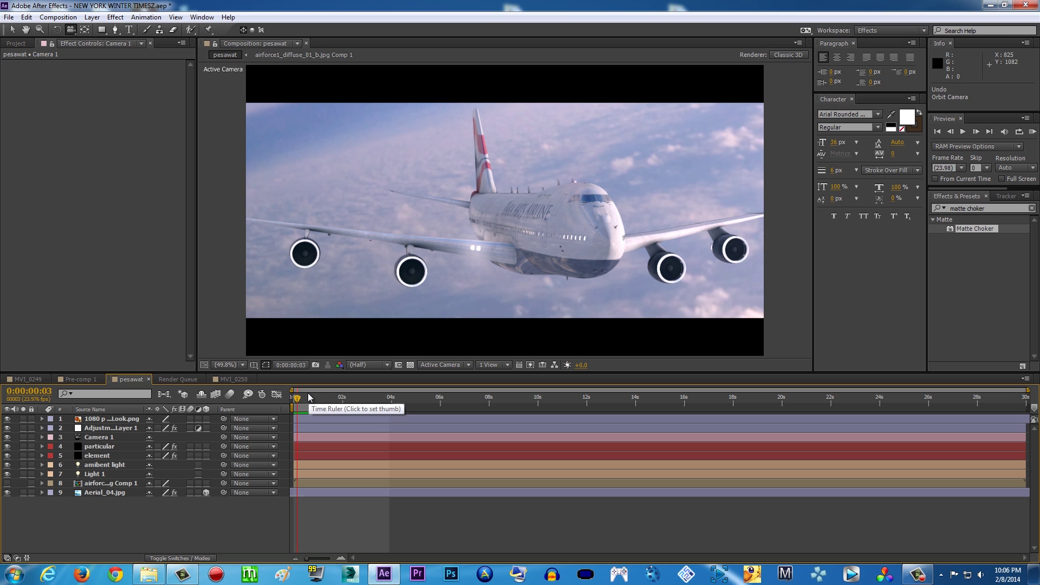
mouse_move(299, 399)
left_mouse_down()
mouse_move(355, 399)
mouse_move(299, 399)
left_mouse_up()
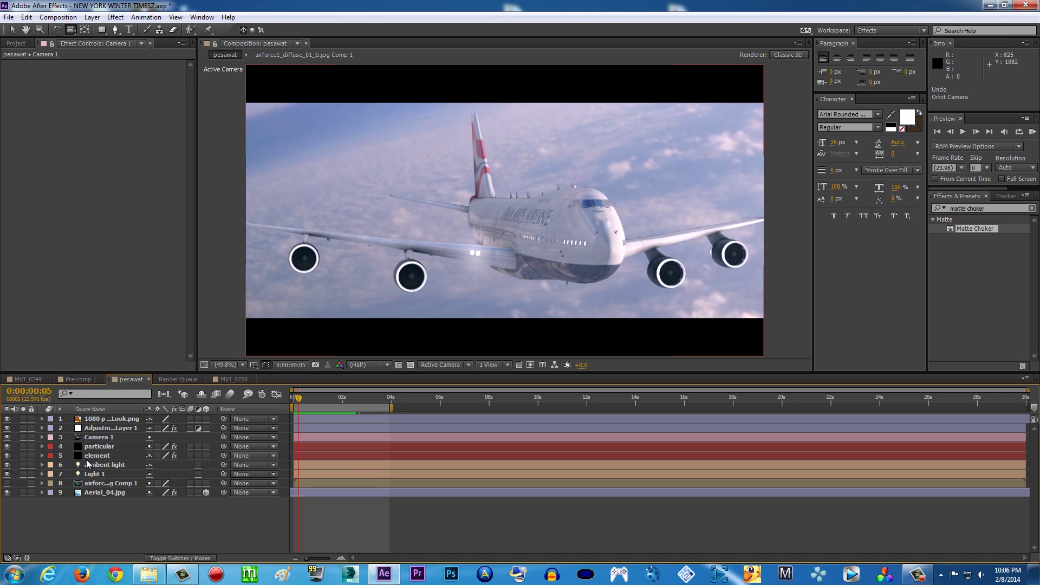
- Check the light layers and the element layer's Jumbo_Jet model in Scene Setup, leaving it without saving
left_click(102, 484)
left_click(101, 475)
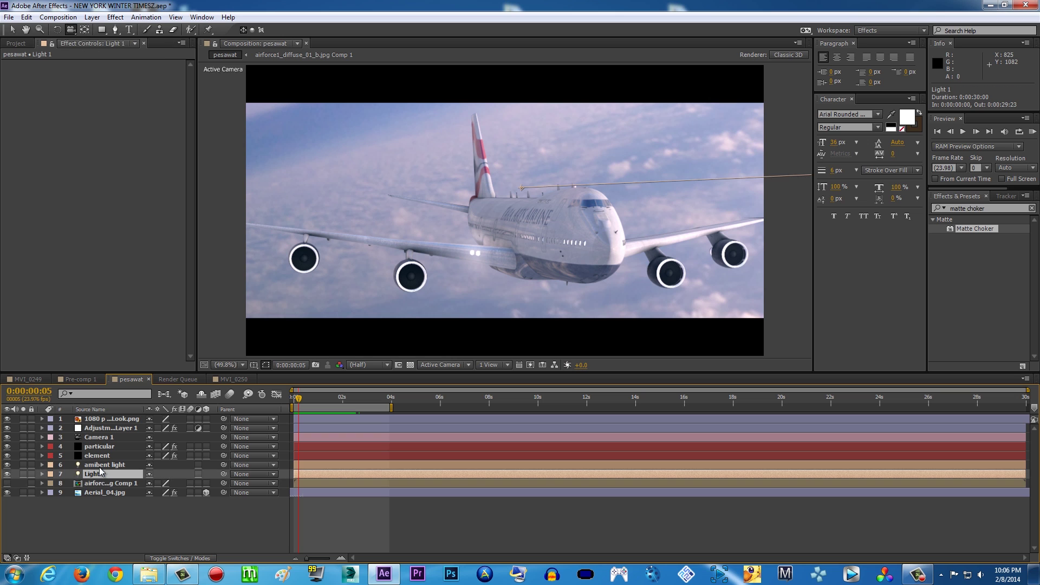
left_click(100, 465)
left_click(100, 456)
left_click(60, 95)
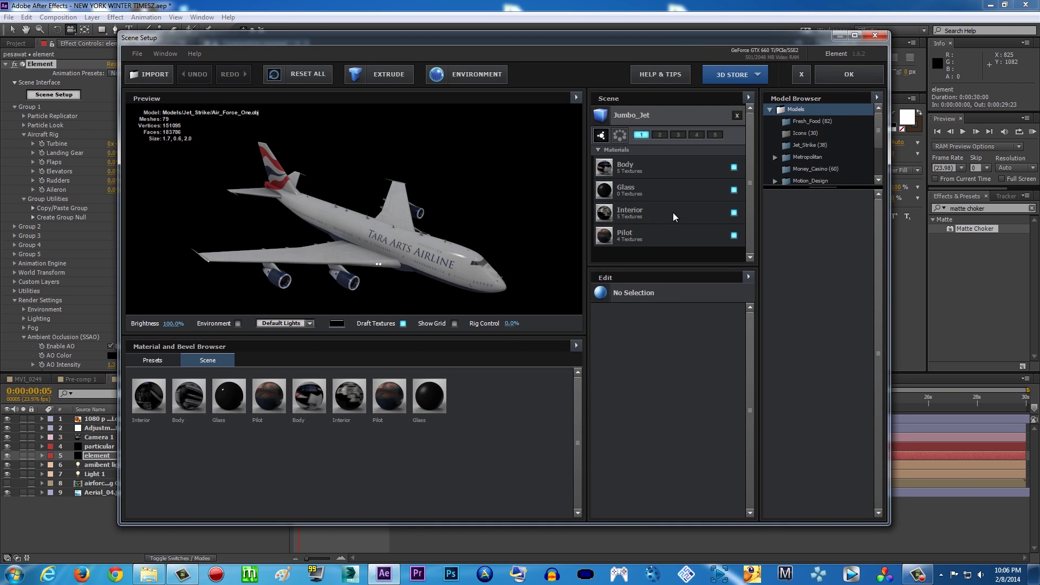
left_click(876, 37)
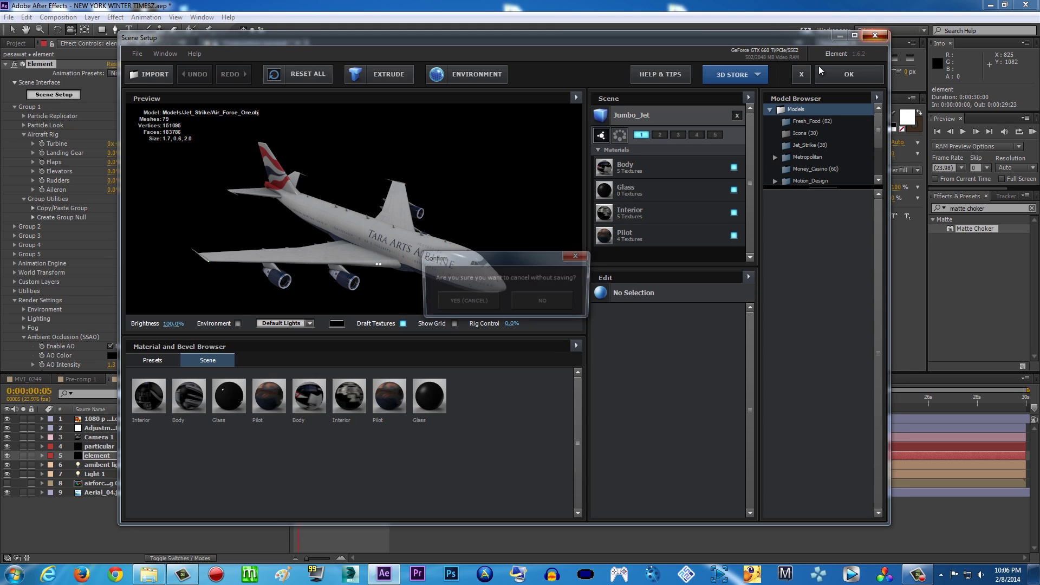
left_click(534, 301)
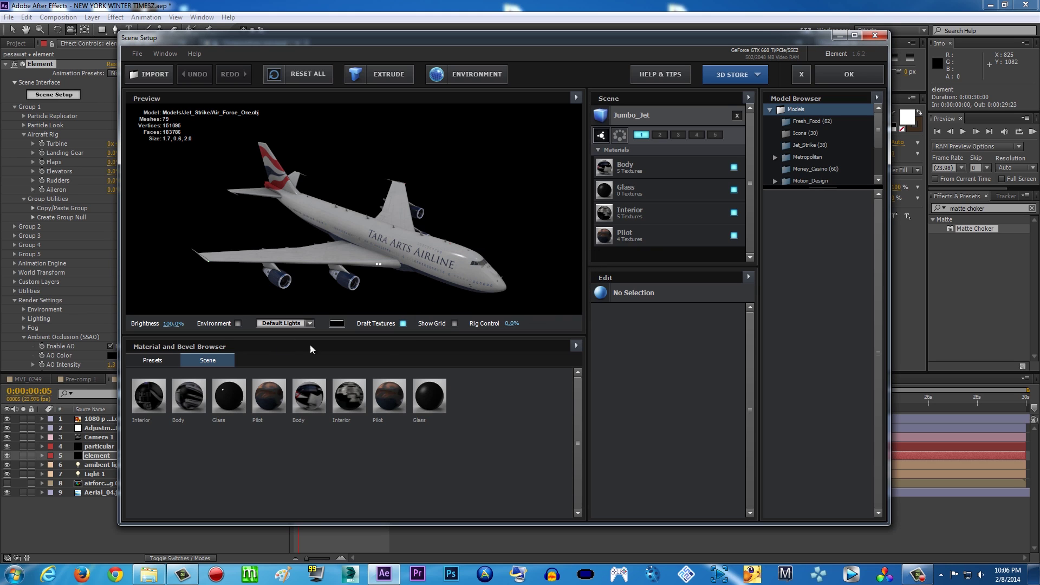
left_click(875, 37)
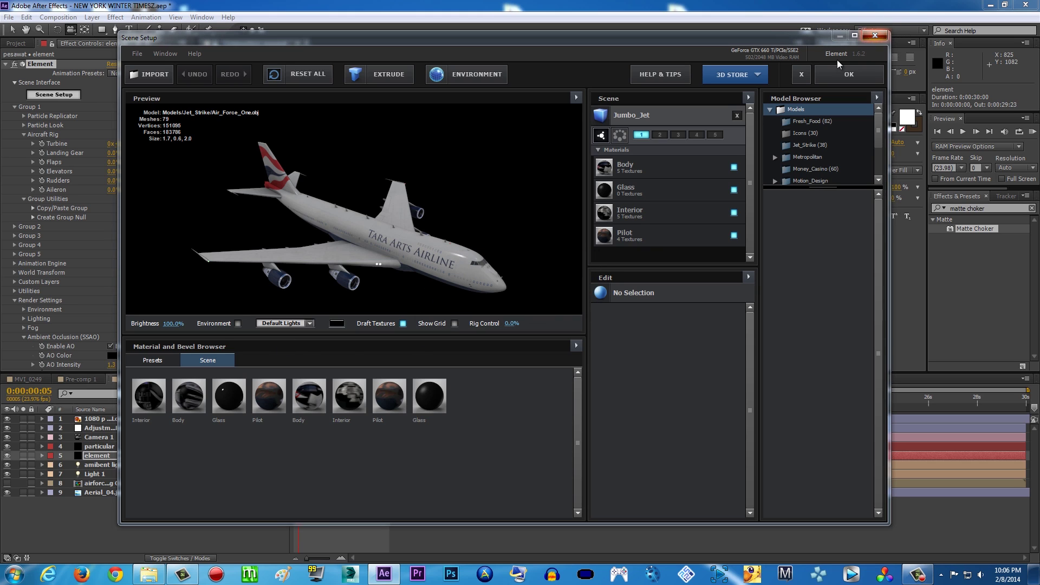
left_click(476, 302)
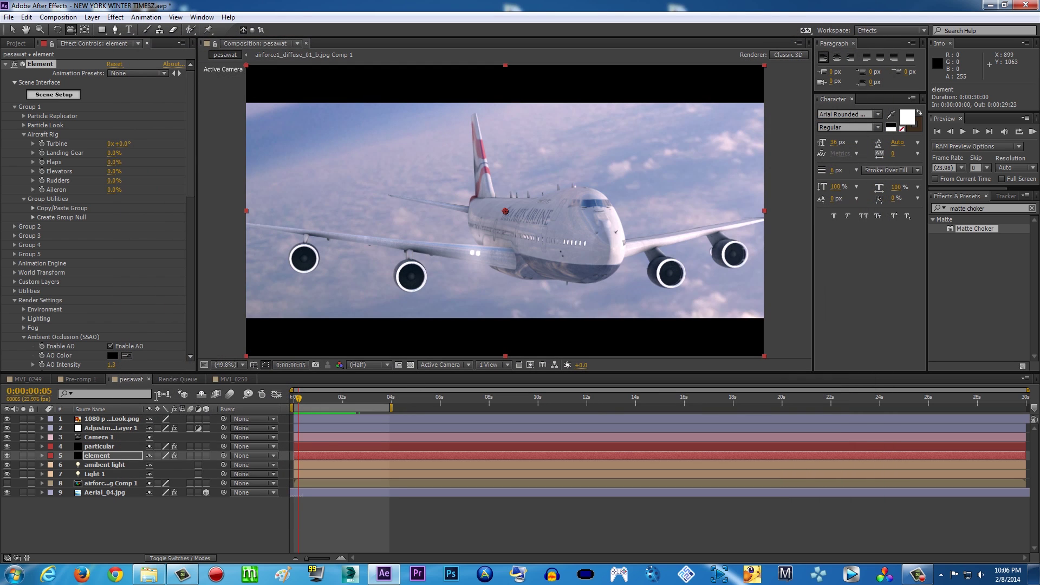
- Examine the effects on the MVI_0249.MOV layer in Pre-comp 1, including Spill Killer and Light Wrap 2
left_click(26, 380)
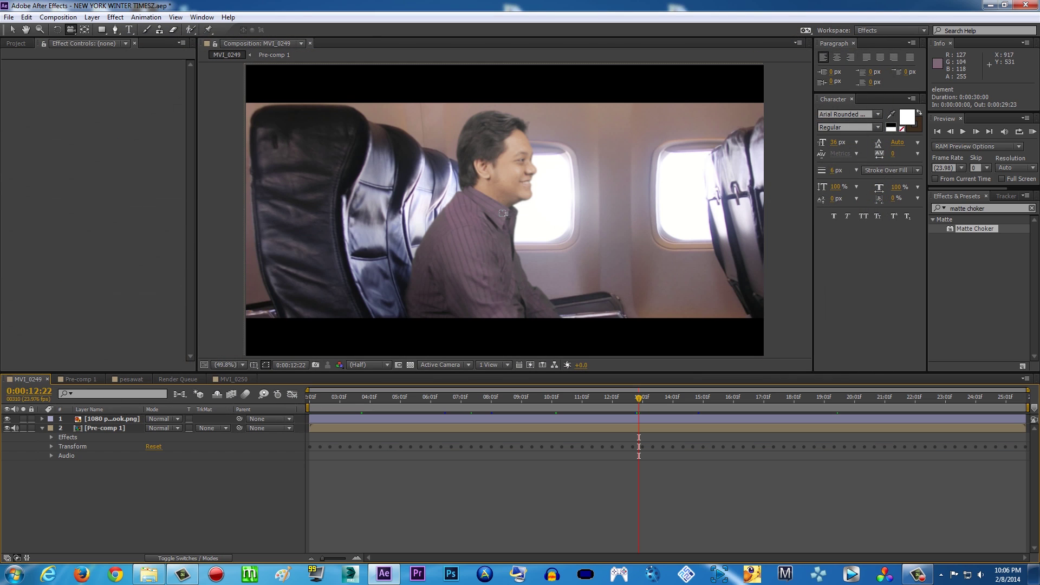
left_click(80, 379)
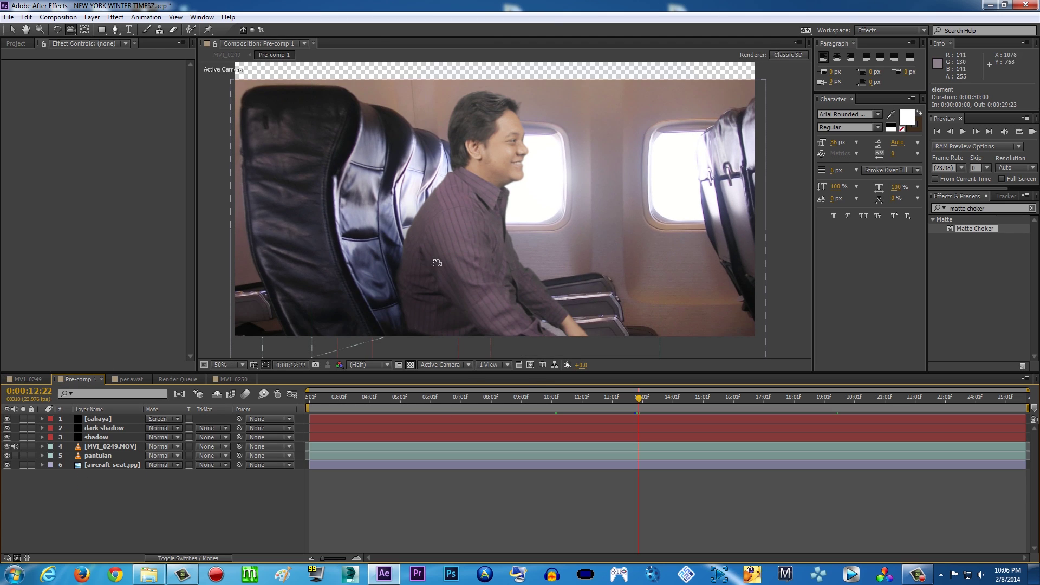
left_click(101, 448)
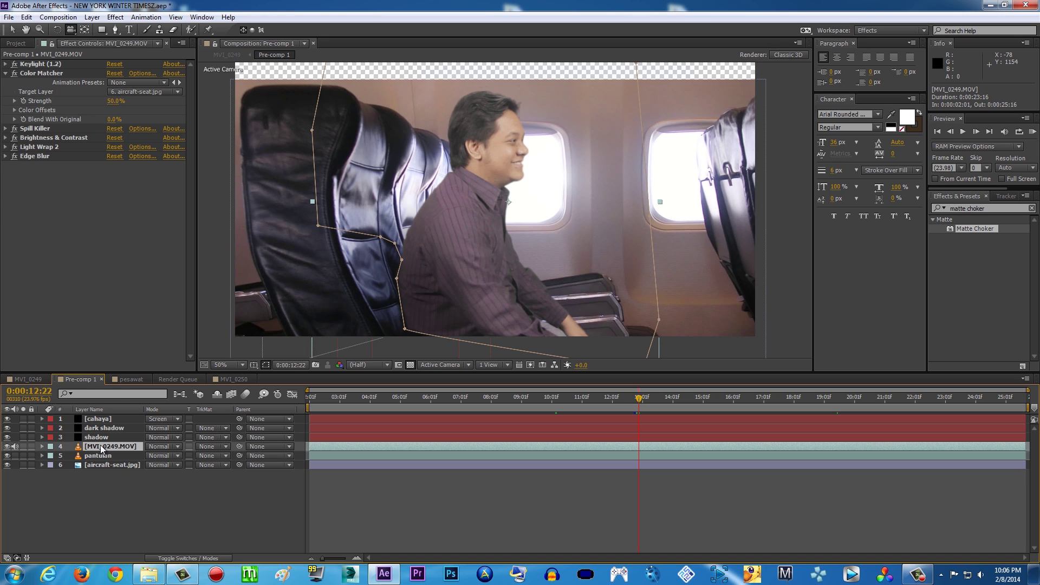
left_click(38, 129)
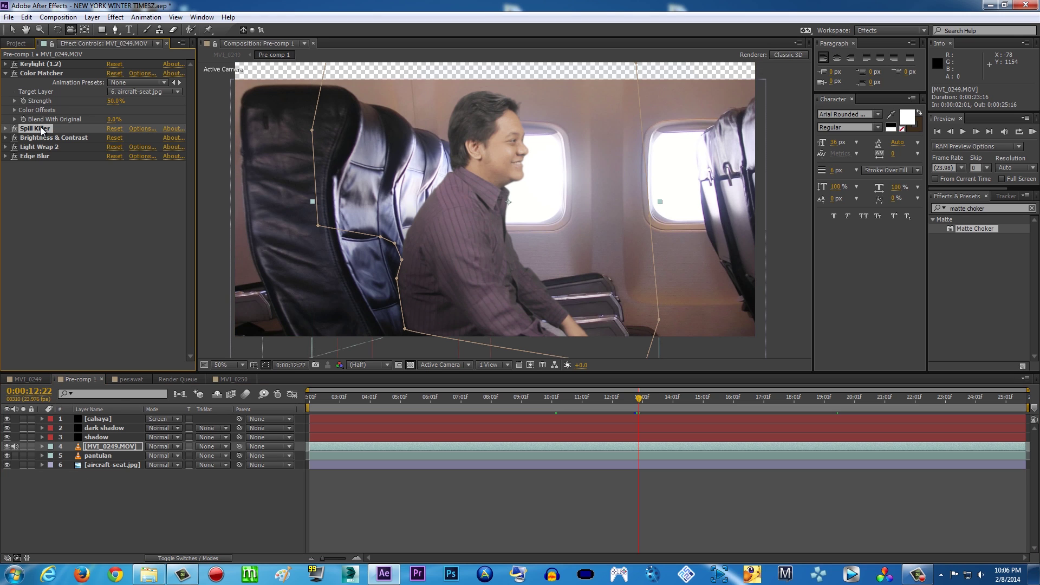
left_click(46, 148)
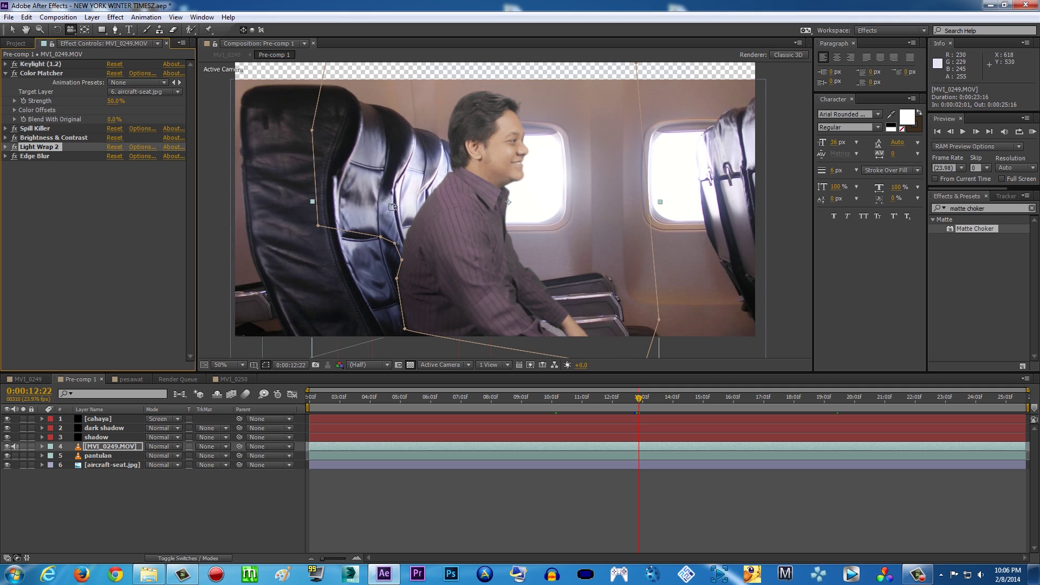
- Browse the Stylize effects category and collapse the Color Matcher settings of the MVI_0249.MOV layer
left_click(114, 17)
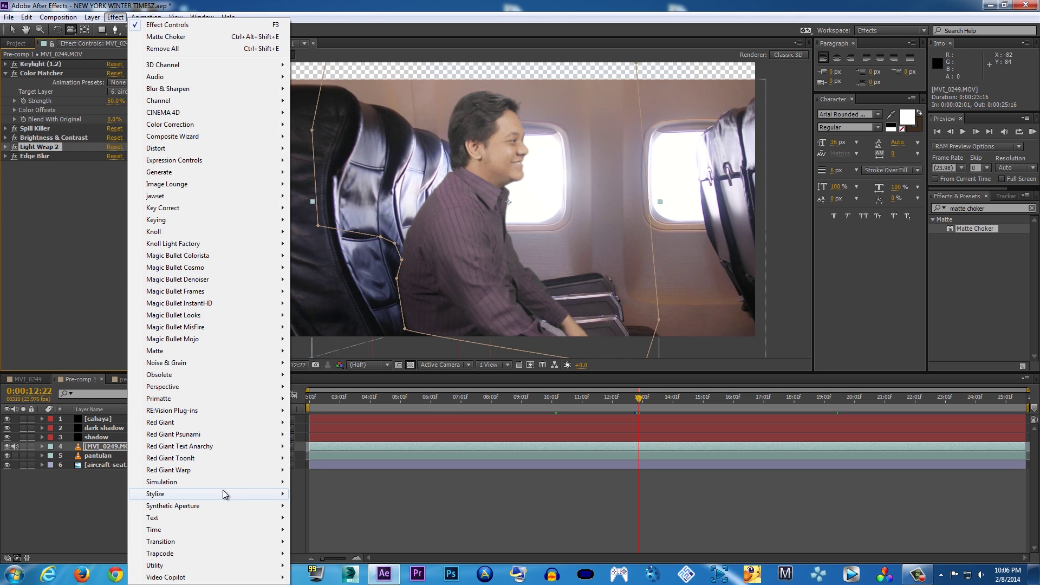
mouse_move(217, 490)
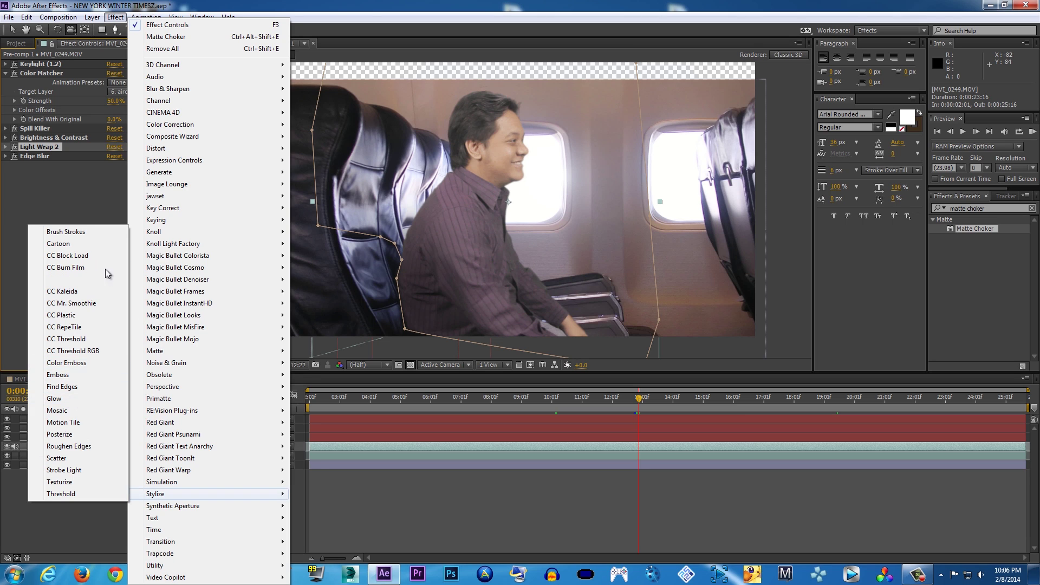
left_click(42, 207)
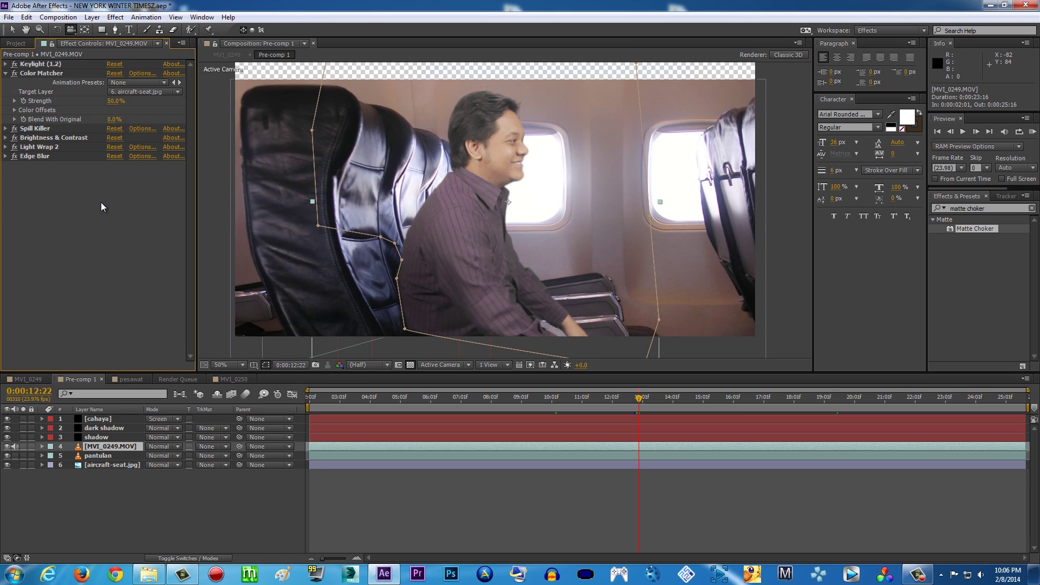
left_click(6, 73)
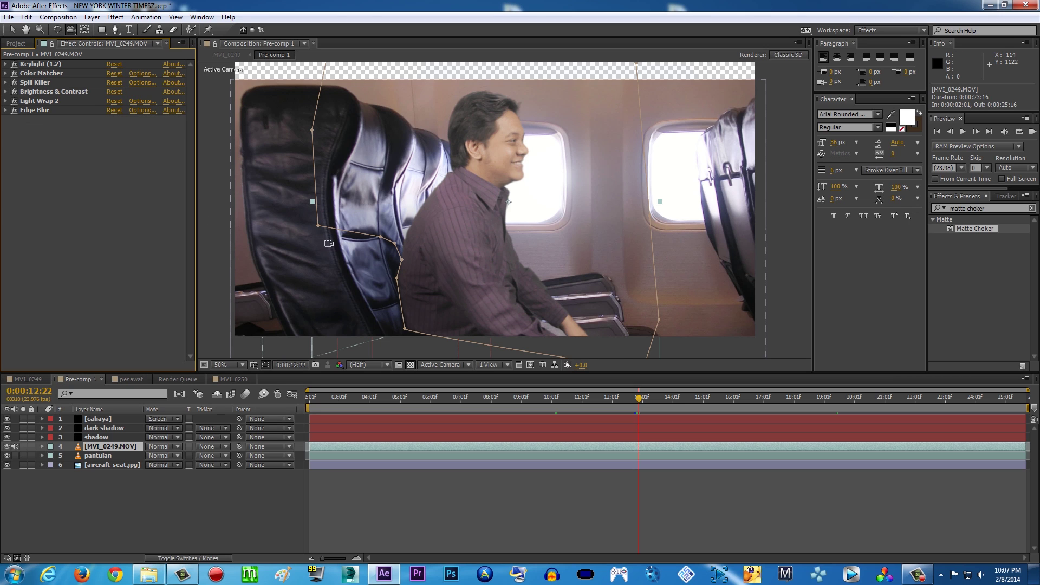
right_click(135, 64)
left_click(100, 323)
- Return to the pesawat composition with the Selection tool active and scrub the airplane shot back to its first frame
left_click(129, 379)
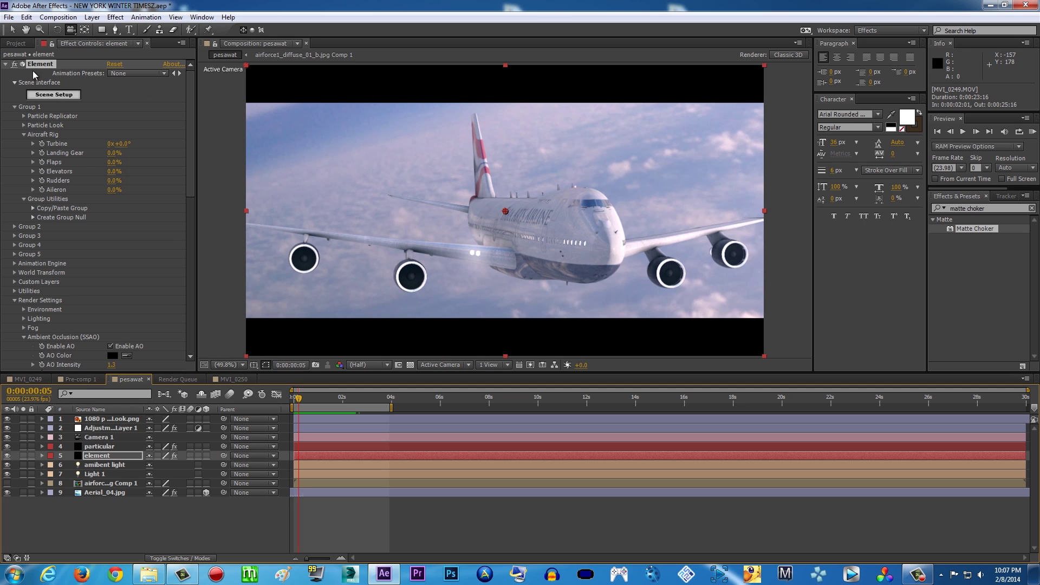
left_click(12, 29)
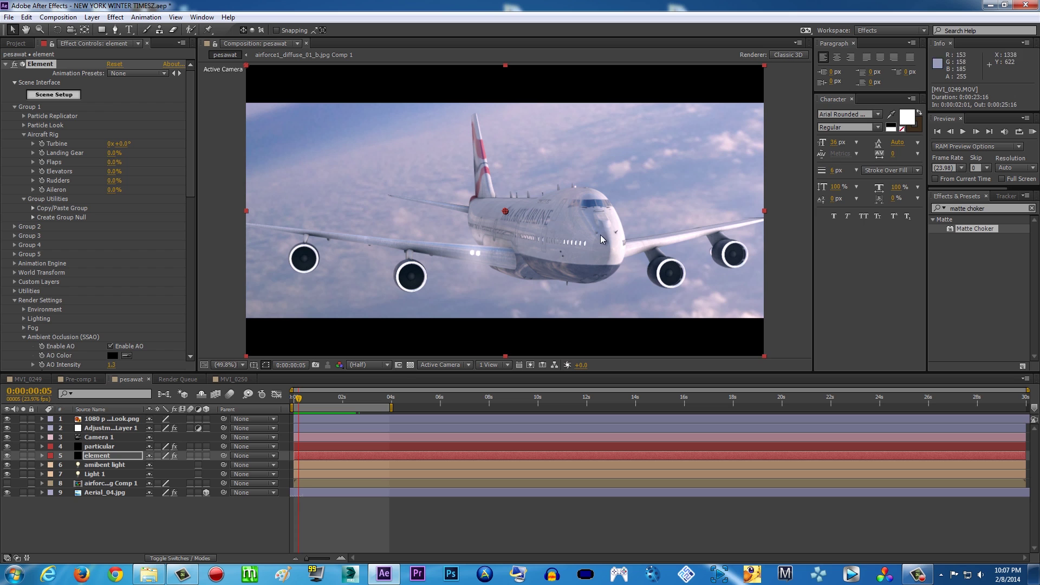
left_click(324, 400)
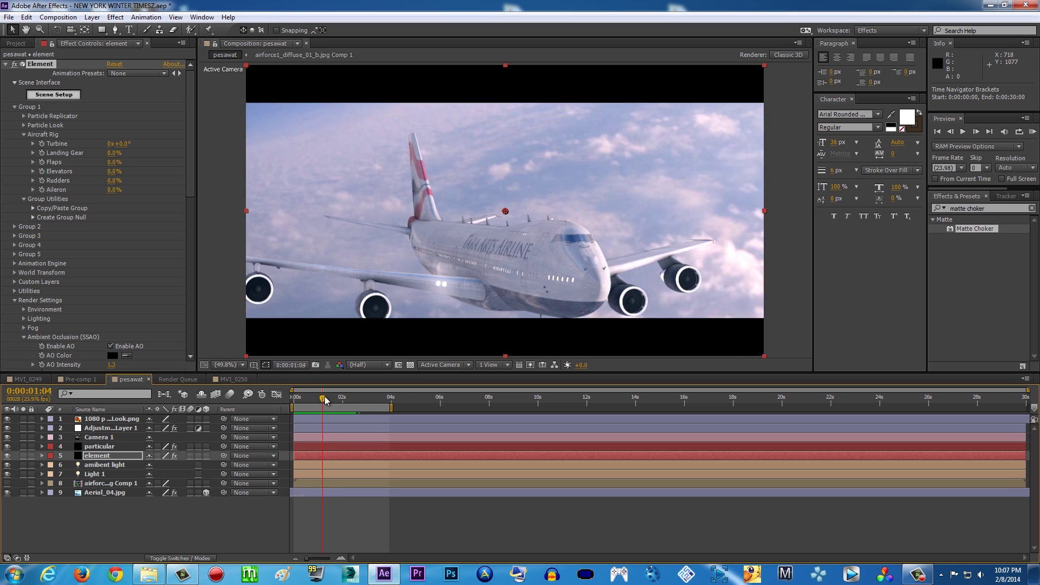
left_click_drag(325, 400, 281, 400)
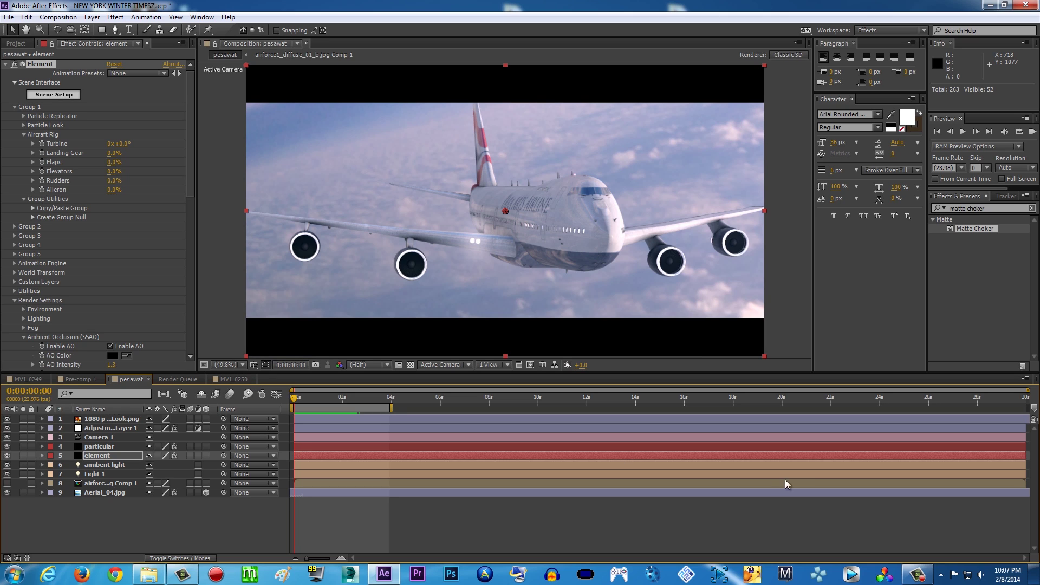
left_click(918, 575)
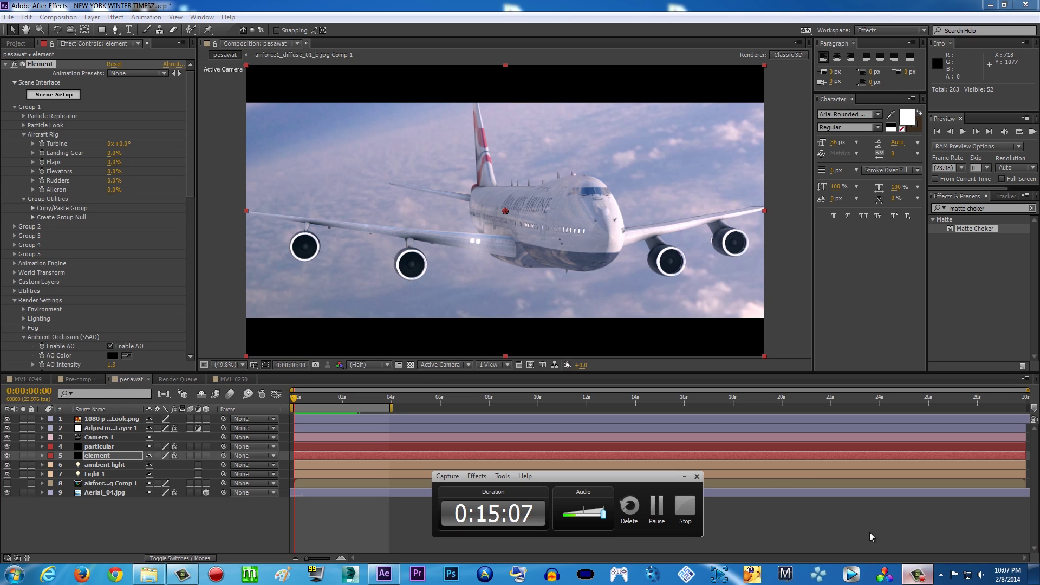
left_click(685, 507)
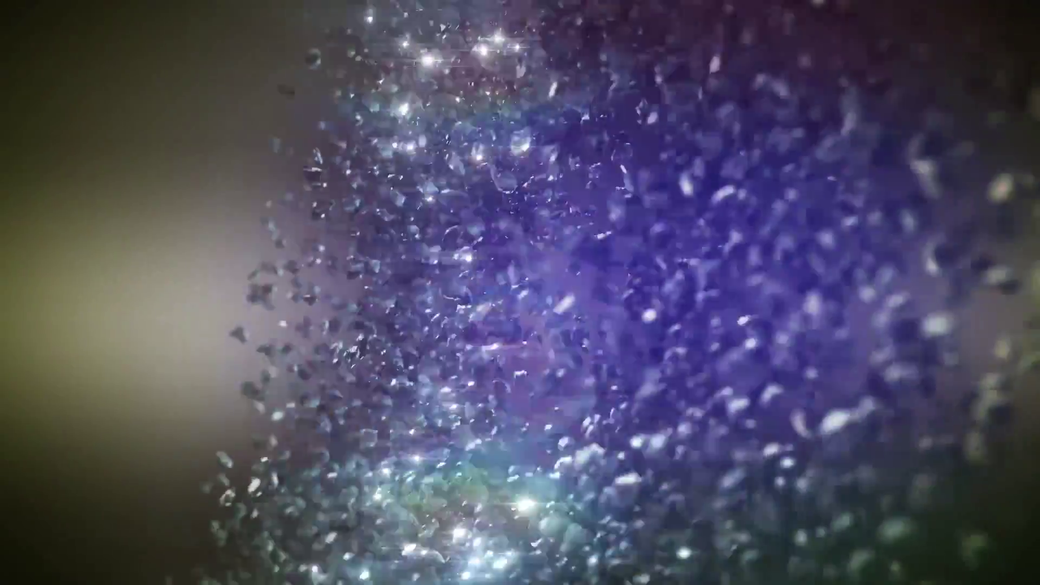